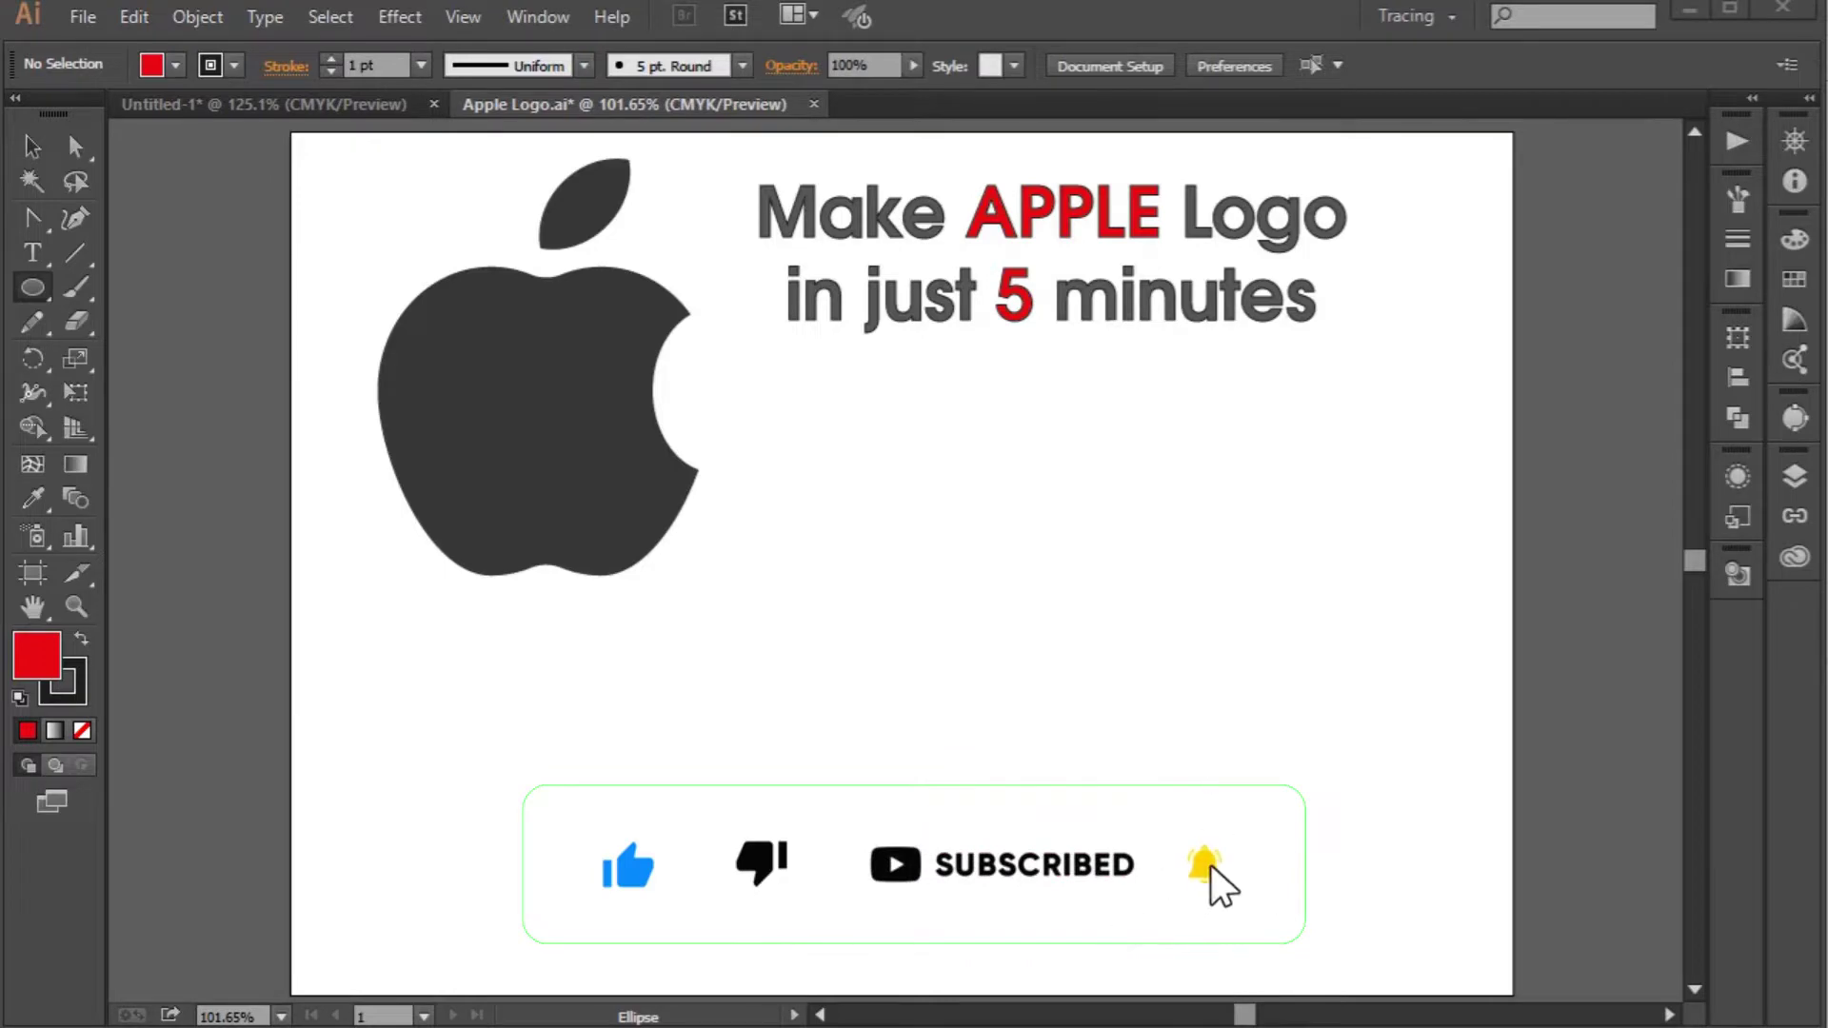
# Draw a 55 × 60 mm ellipse below the reference logo and fill it dark grey.
pyautogui.click(39, 289)
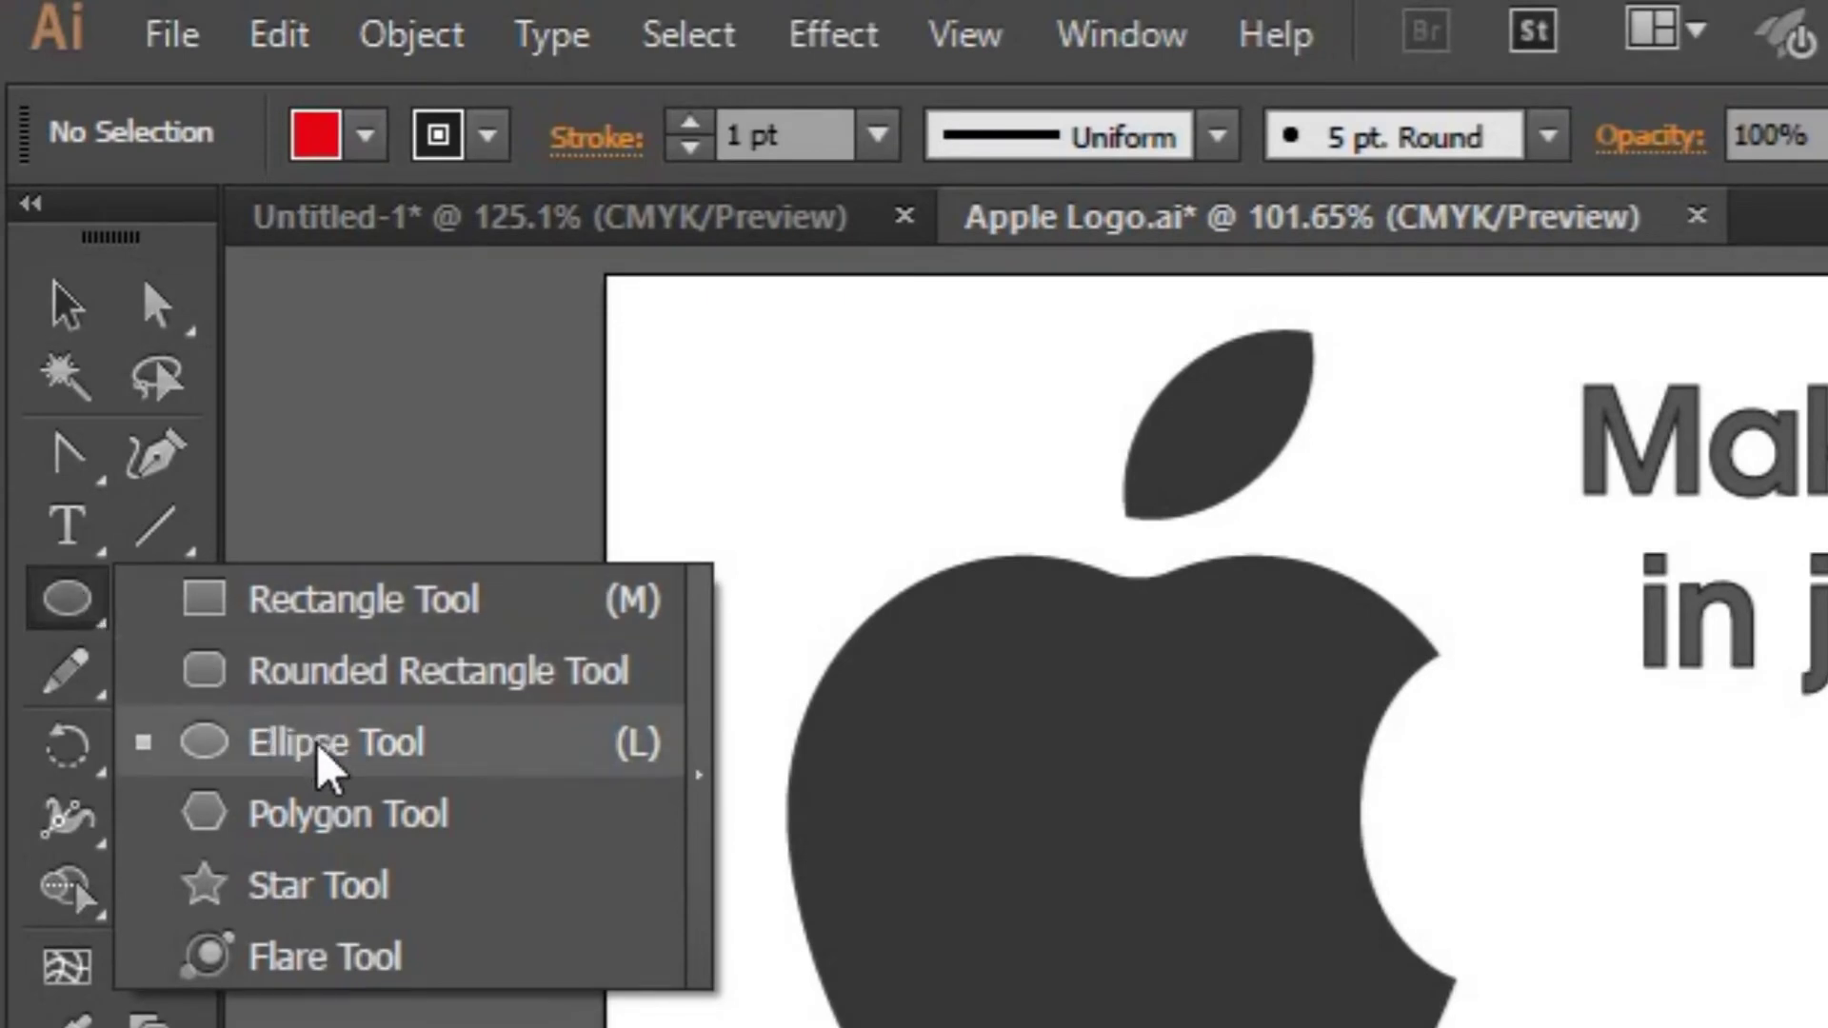
pyautogui.click(324, 760)
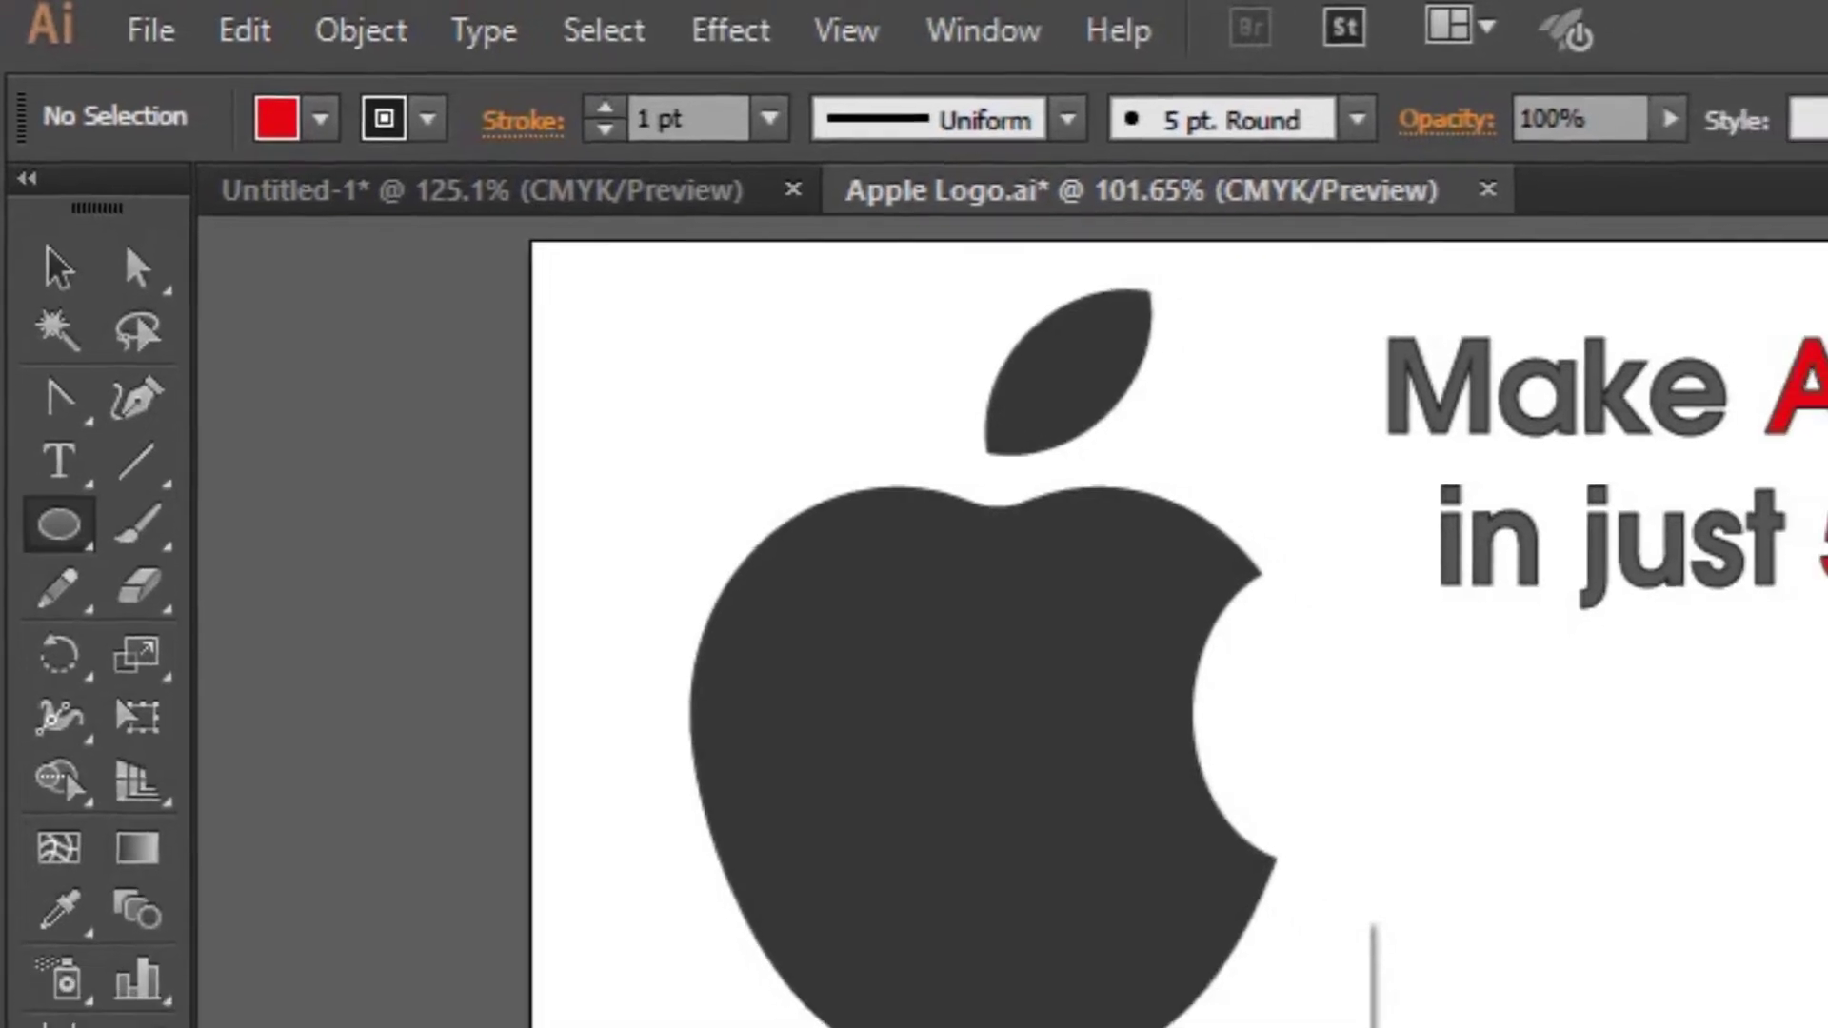
pyautogui.click(892, 610)
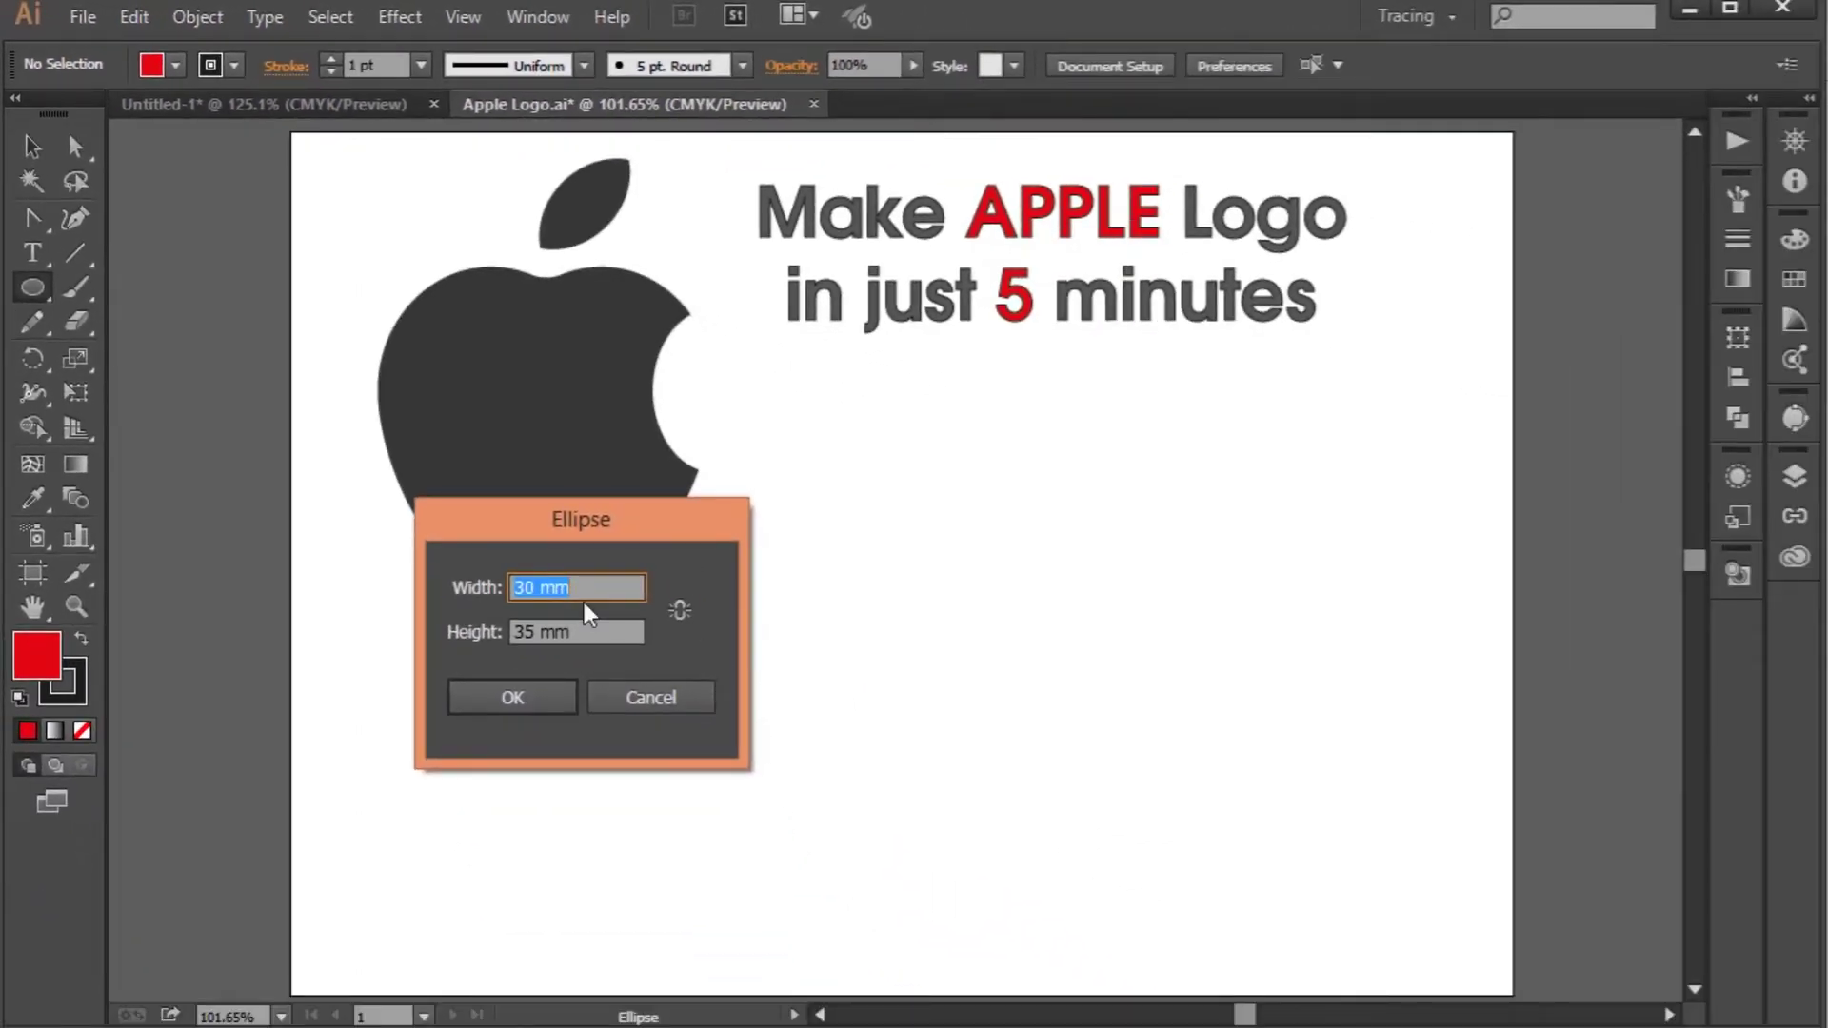
pyautogui.write('55')
pyautogui.press('Tab')
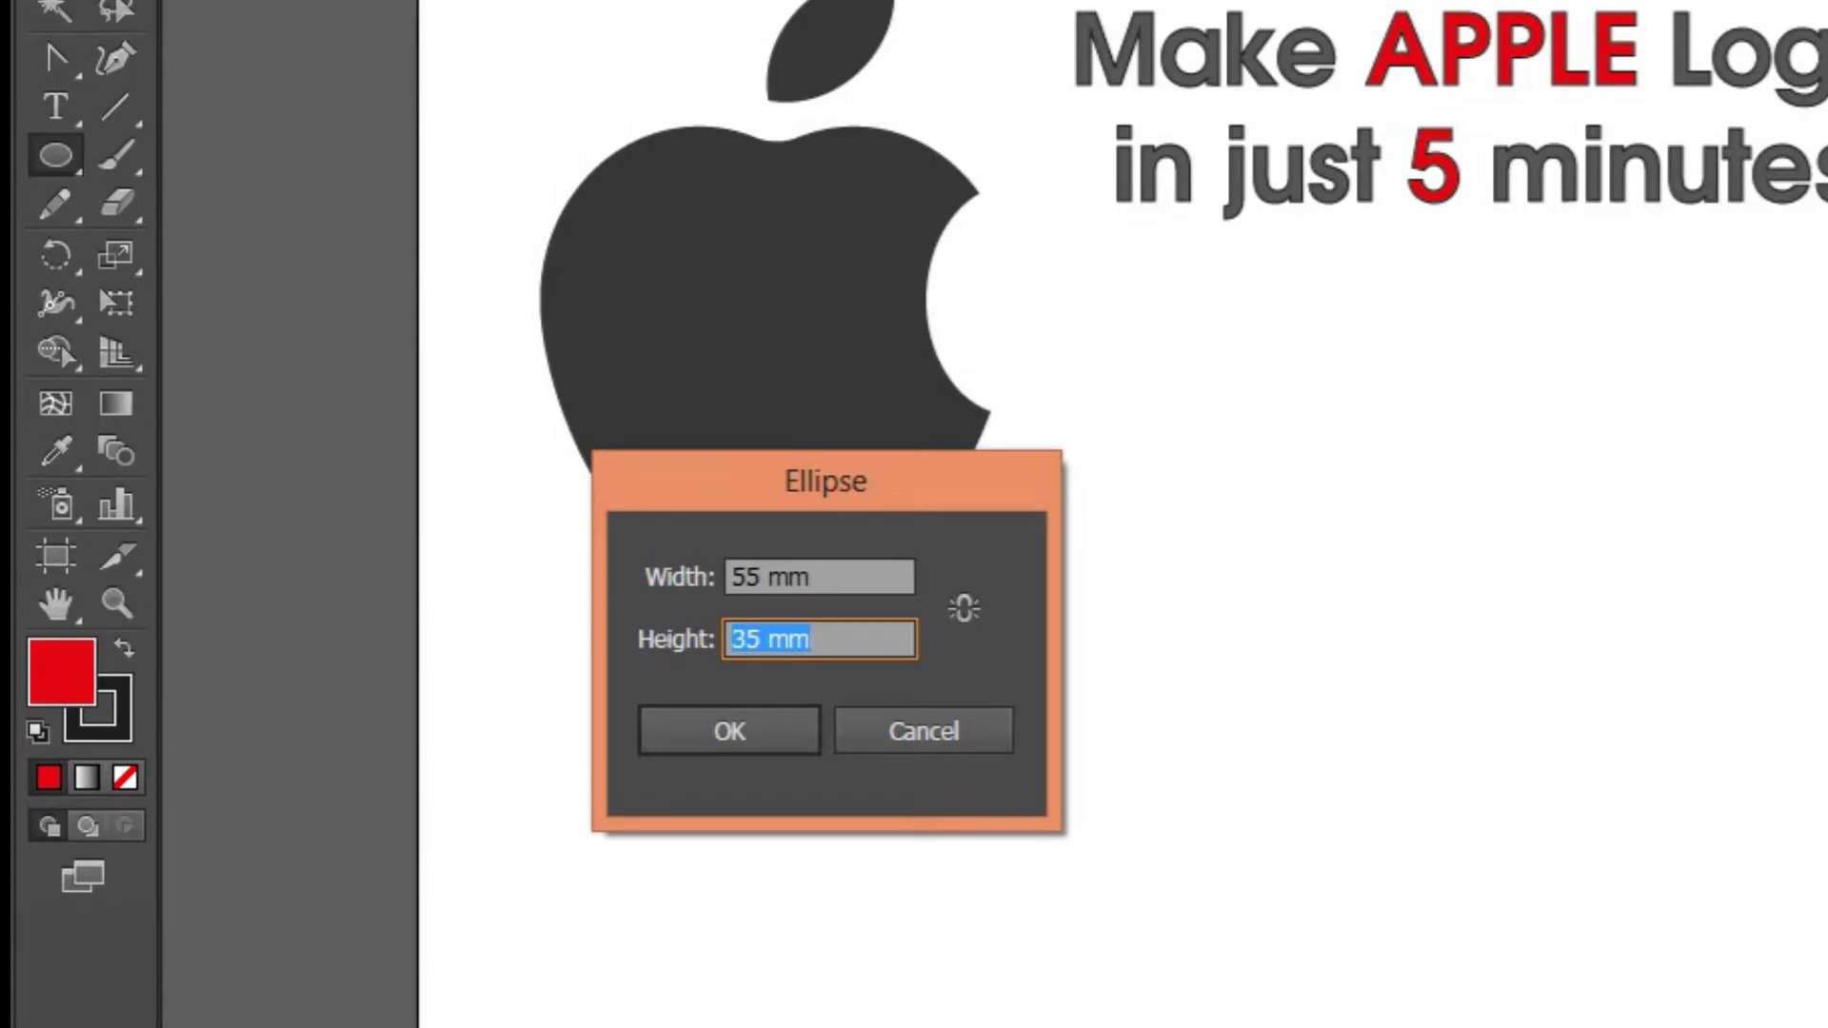
pyautogui.write('60')
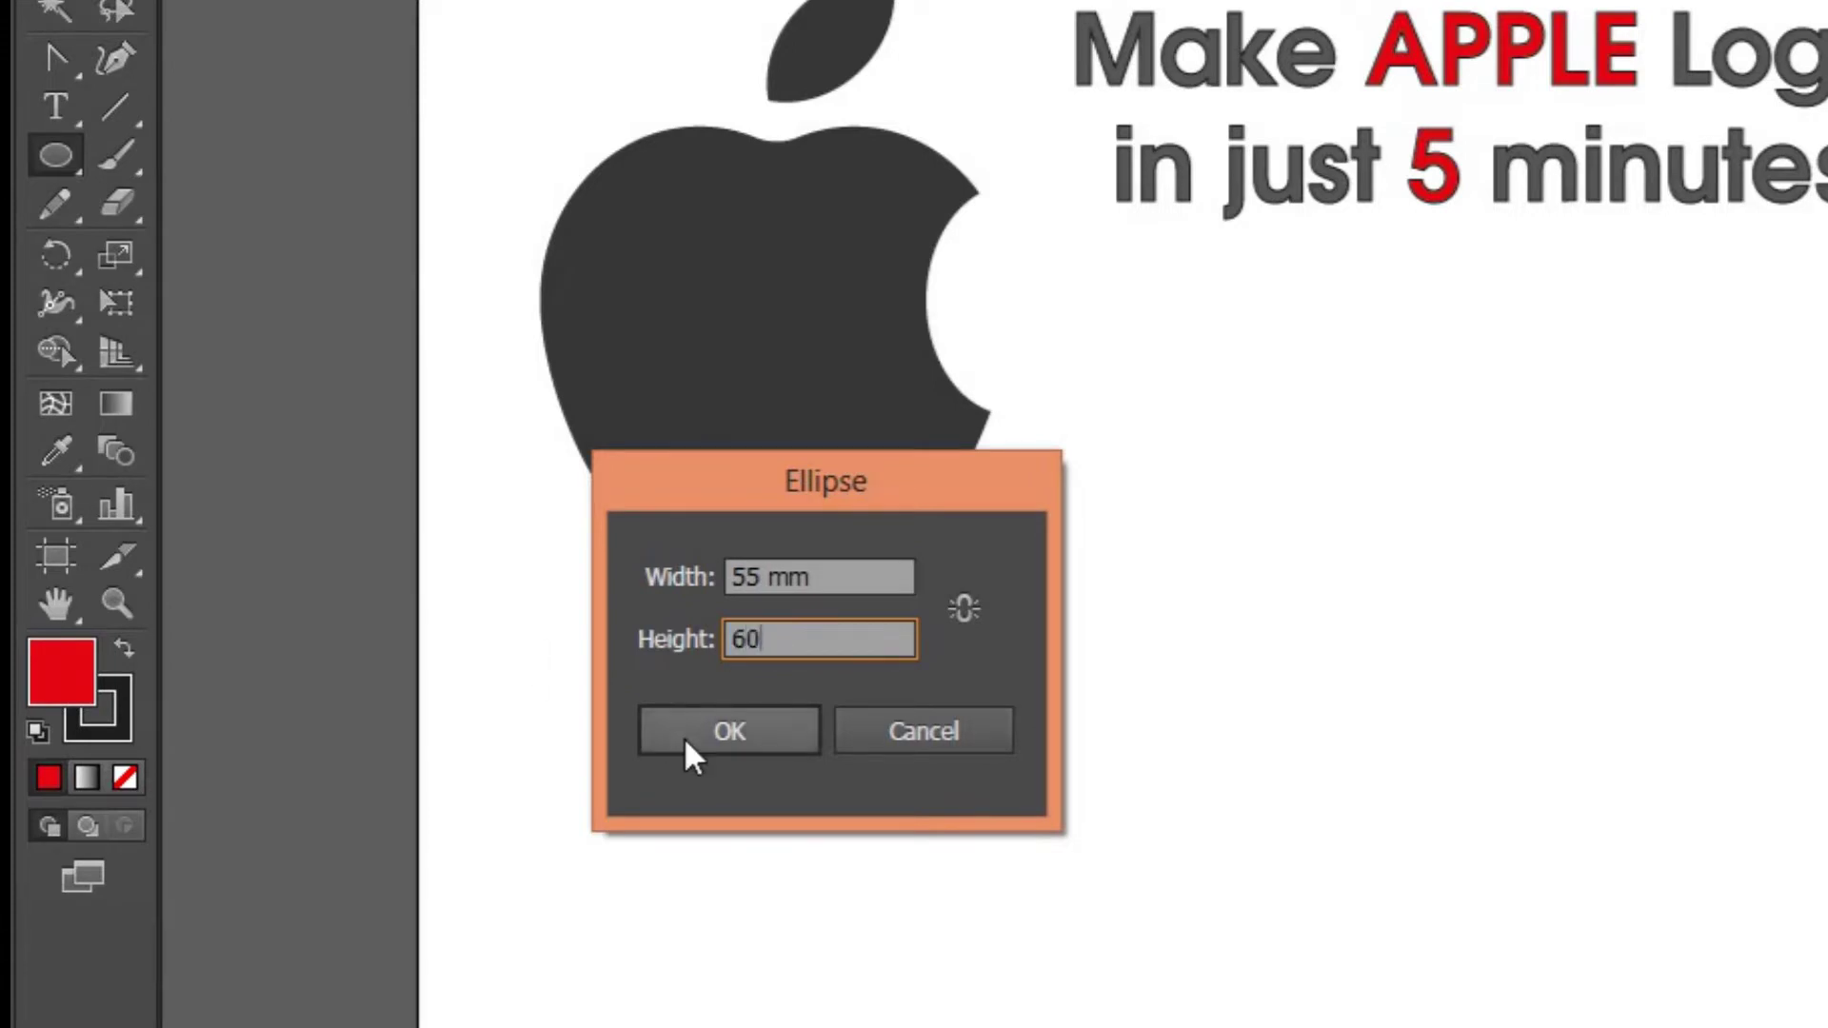
pyautogui.click(688, 745)
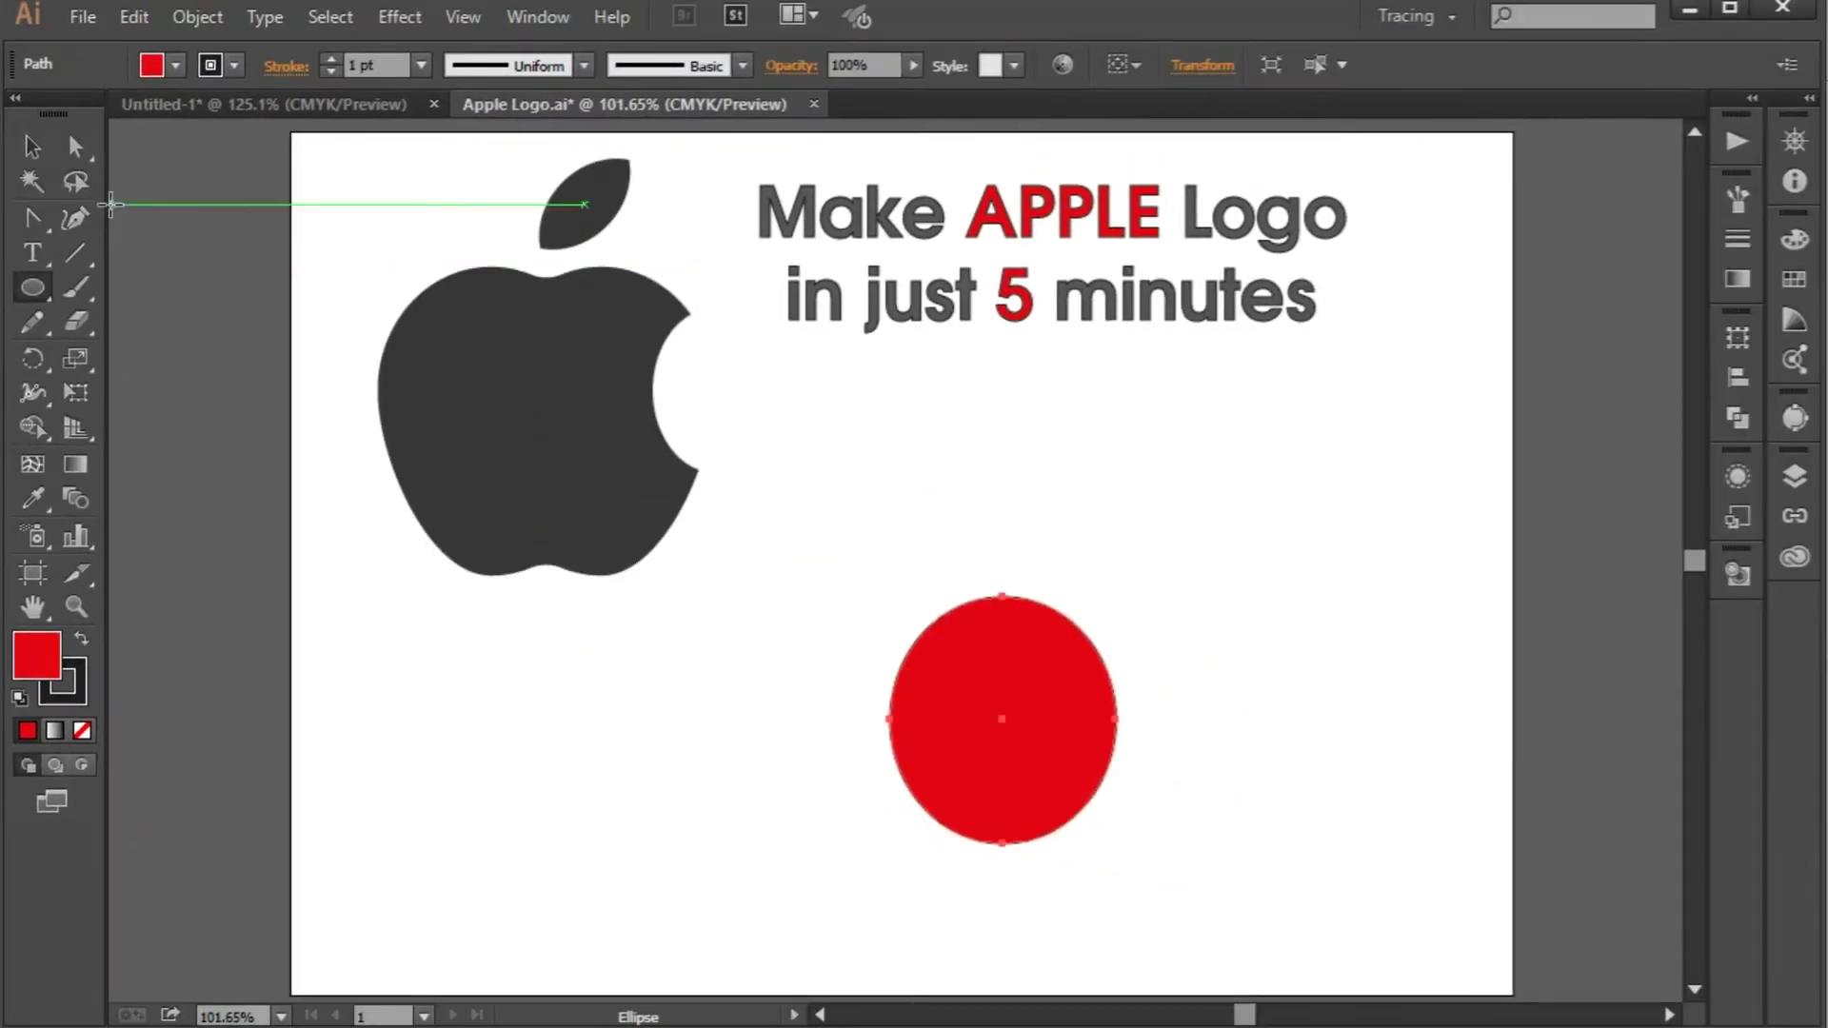
pyautogui.click(176, 65)
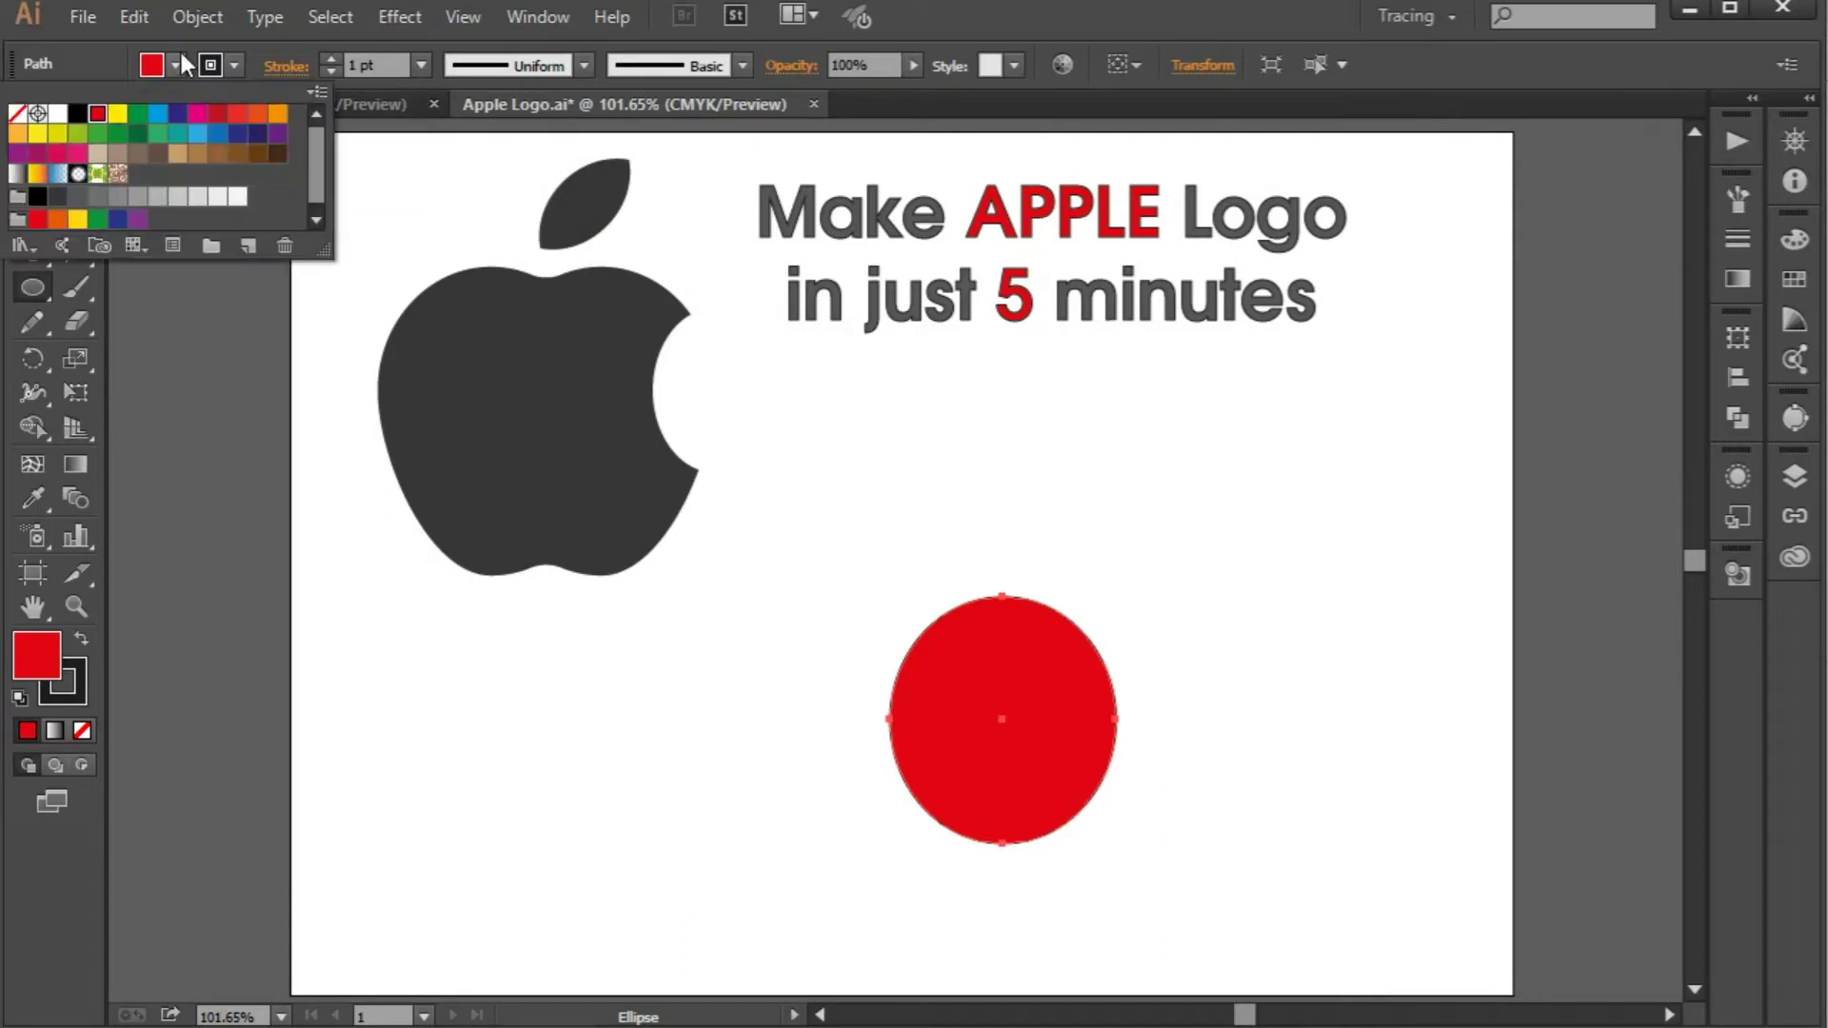
pyautogui.click(59, 198)
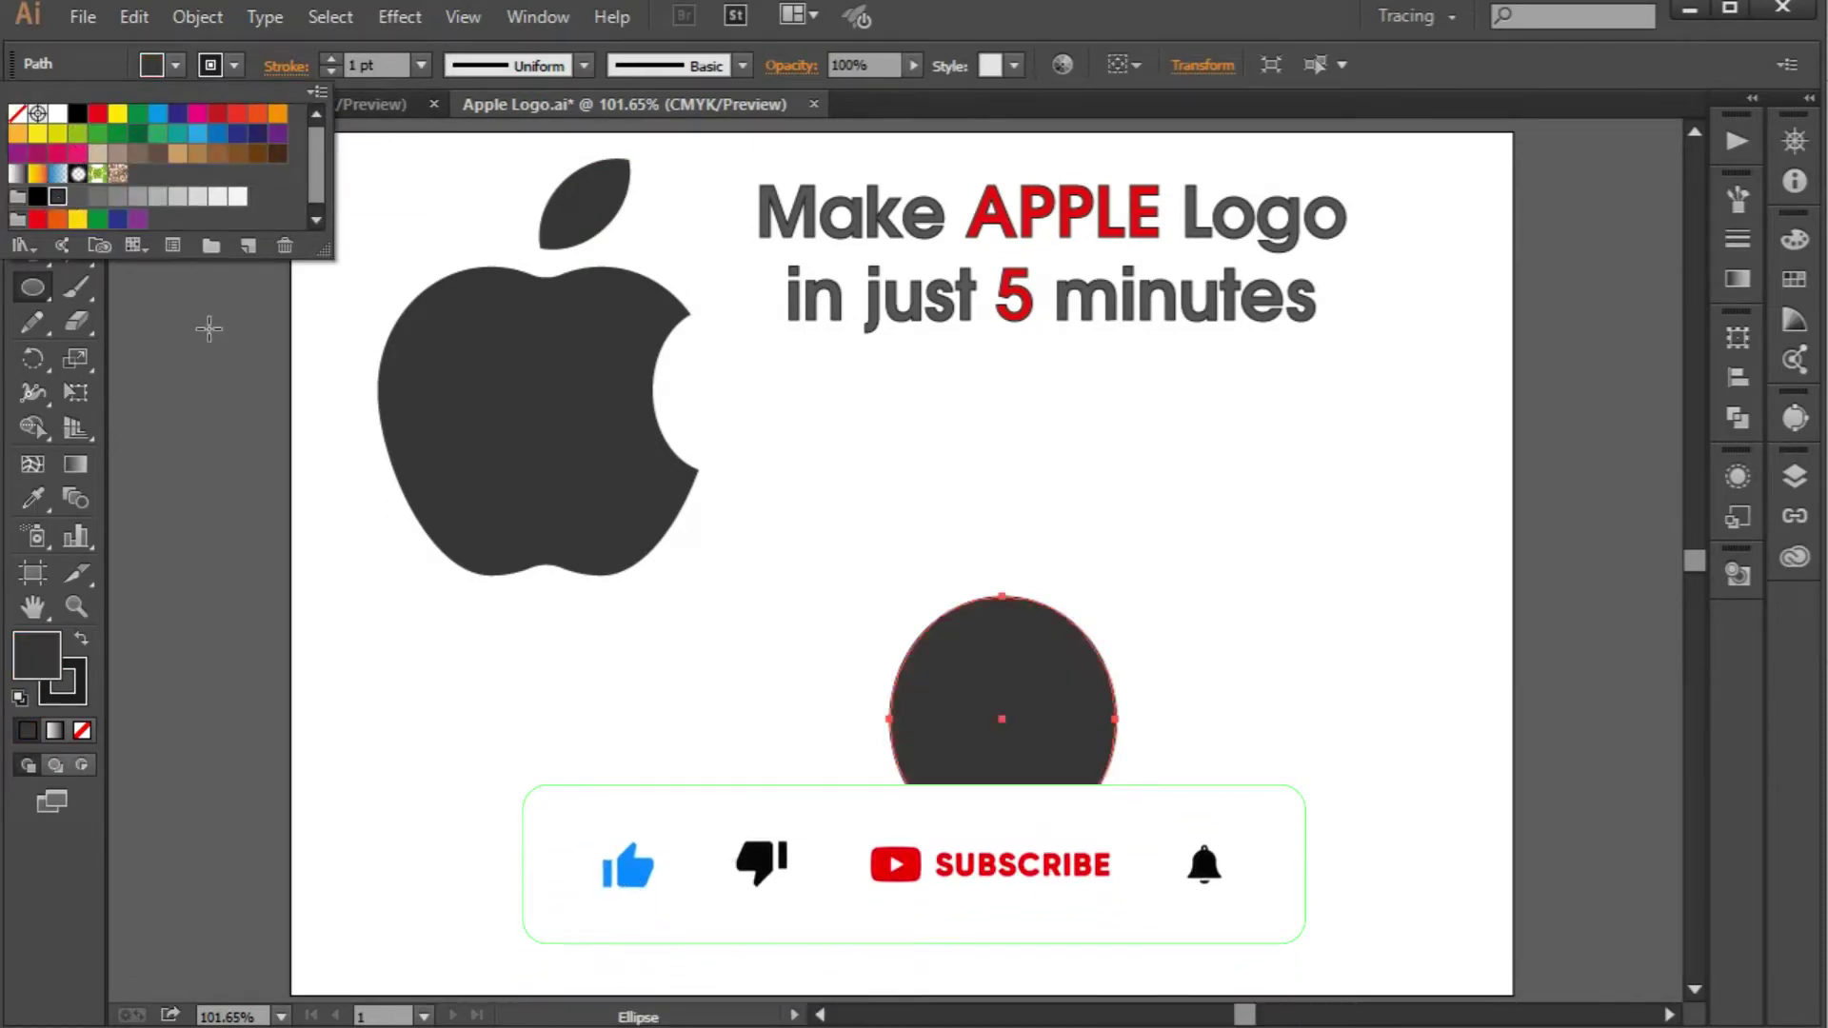
# Move the first grey ellipse up and to the right.
pyautogui.press('Escape')
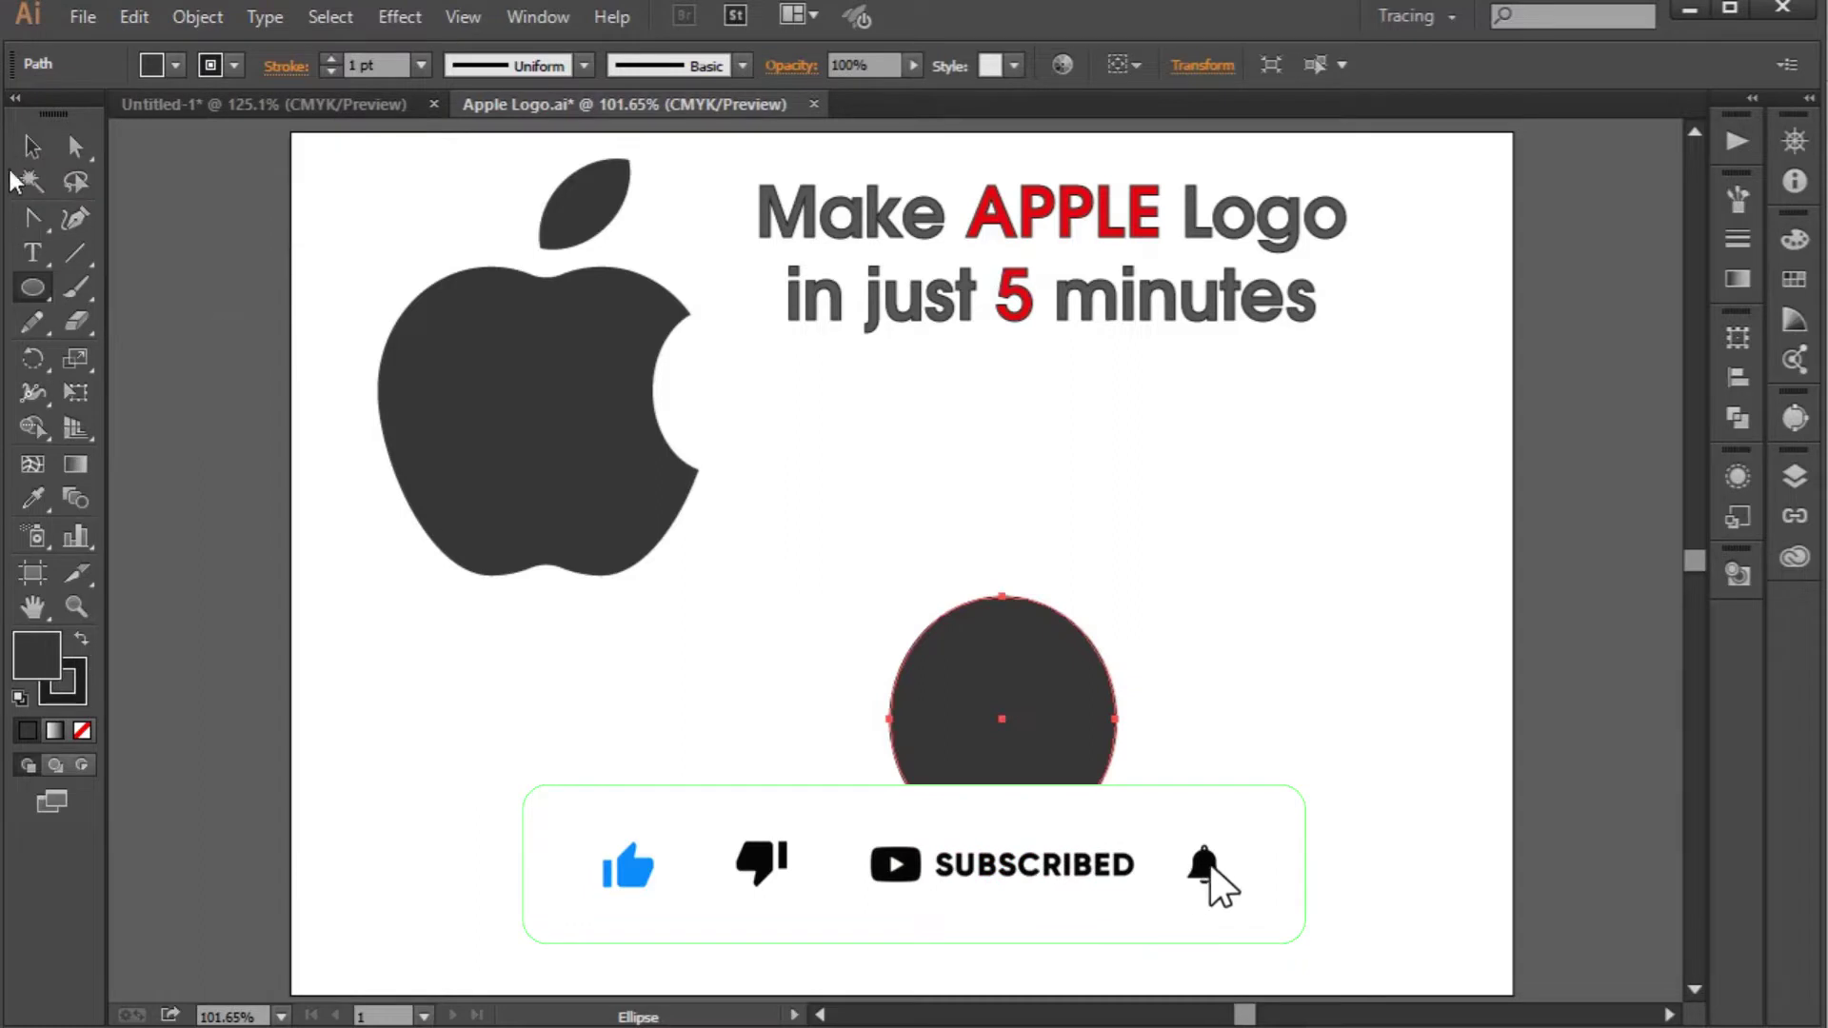
pyautogui.press('v')
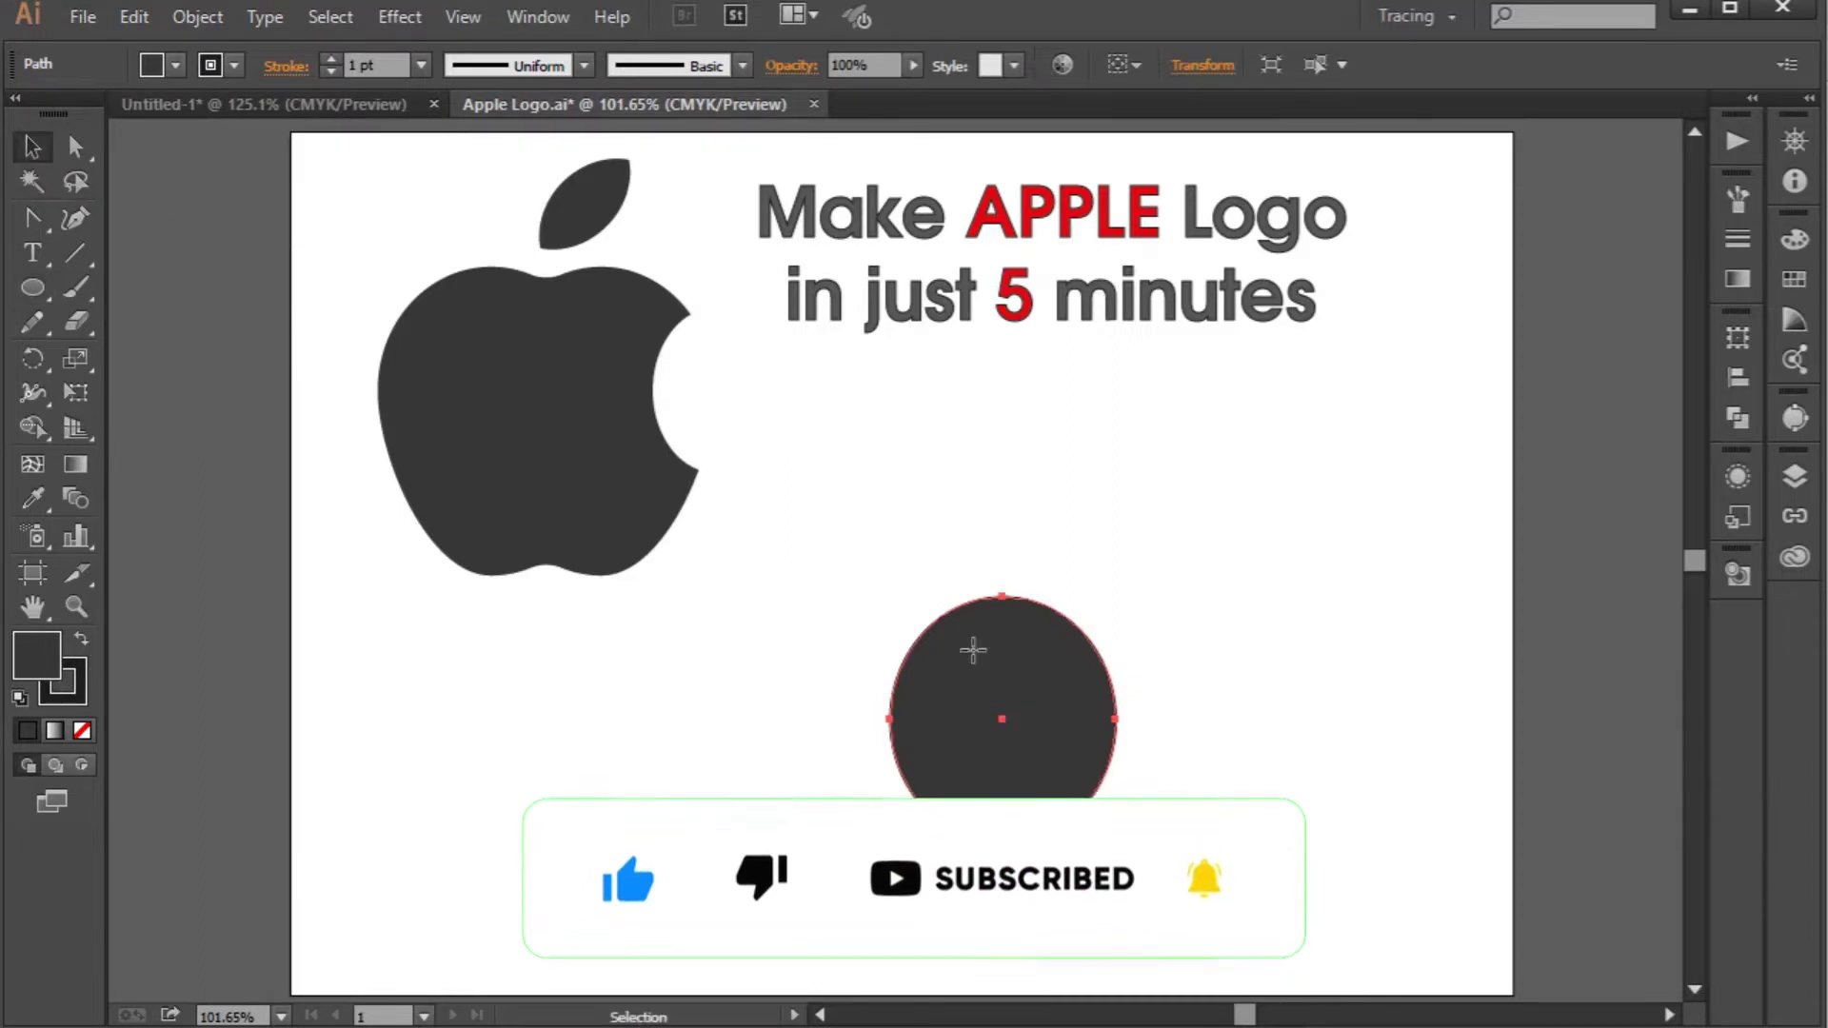
pyautogui.moveTo(977, 660)
pyautogui.mouseDown()
pyautogui.moveTo(1118, 653)
pyautogui.moveTo(1220, 533)
pyautogui.mouseUp()
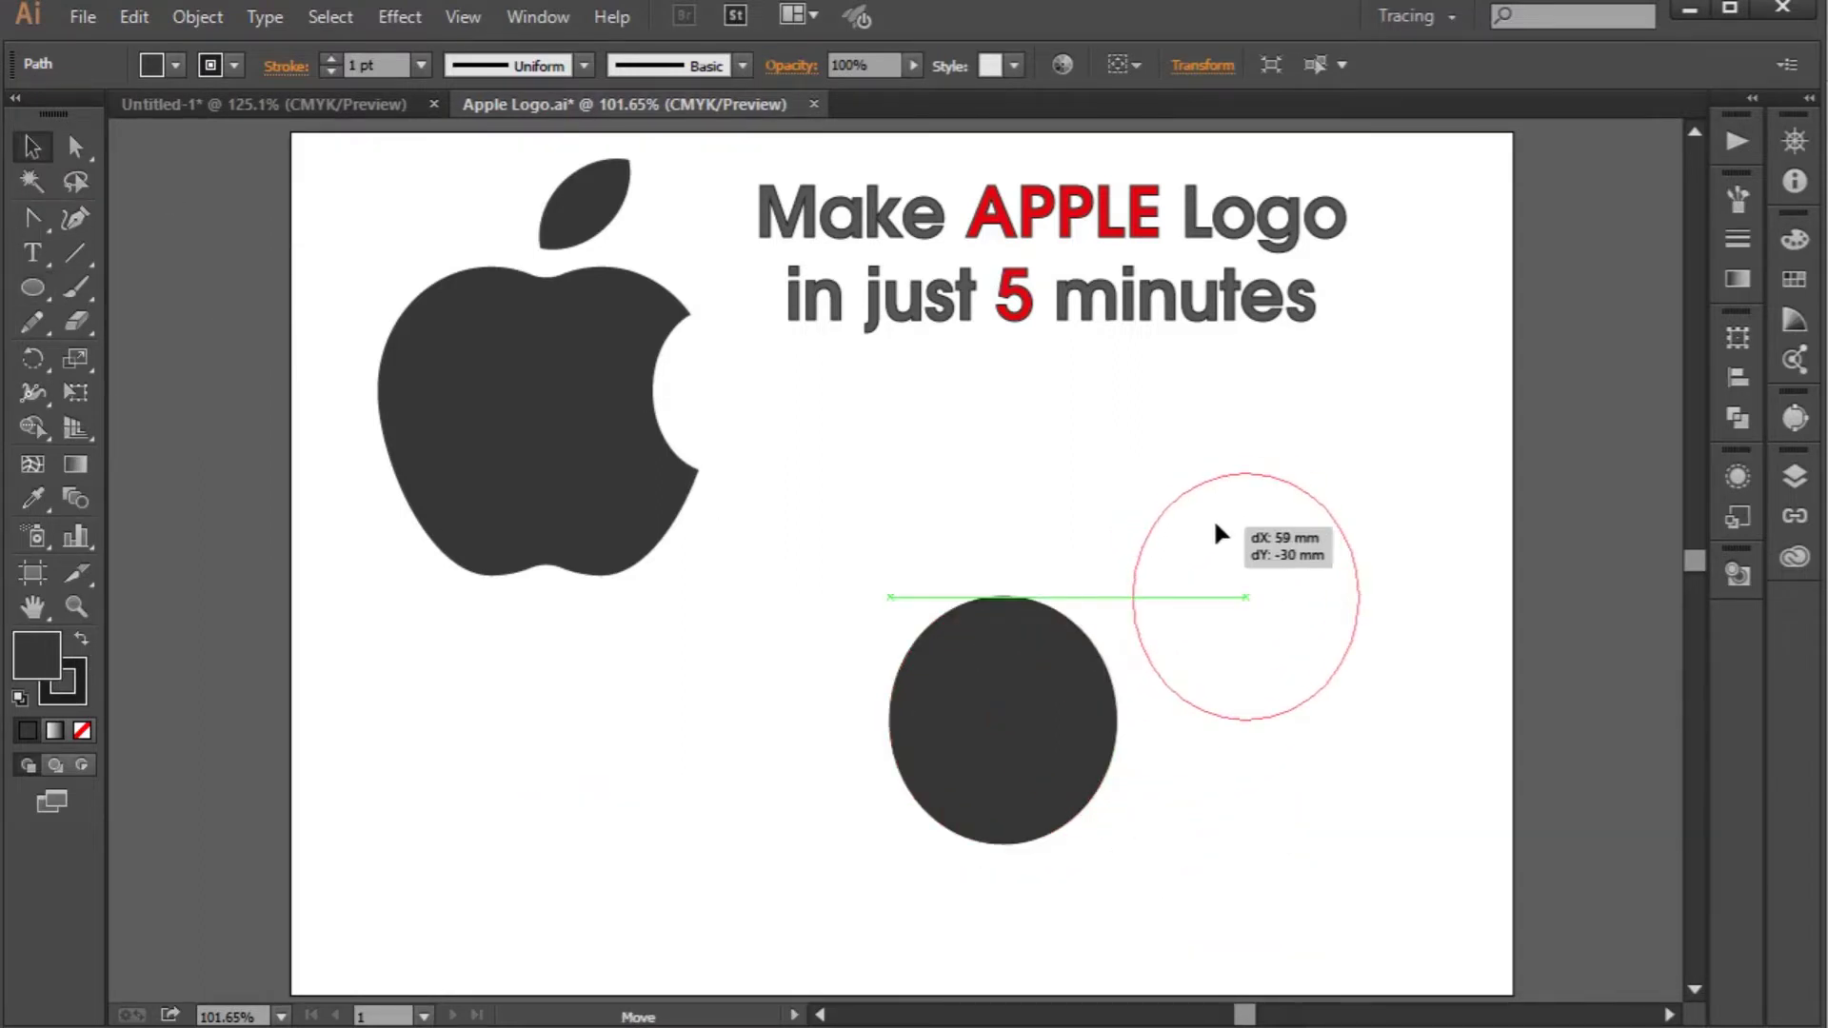
pyautogui.press('ctrl')
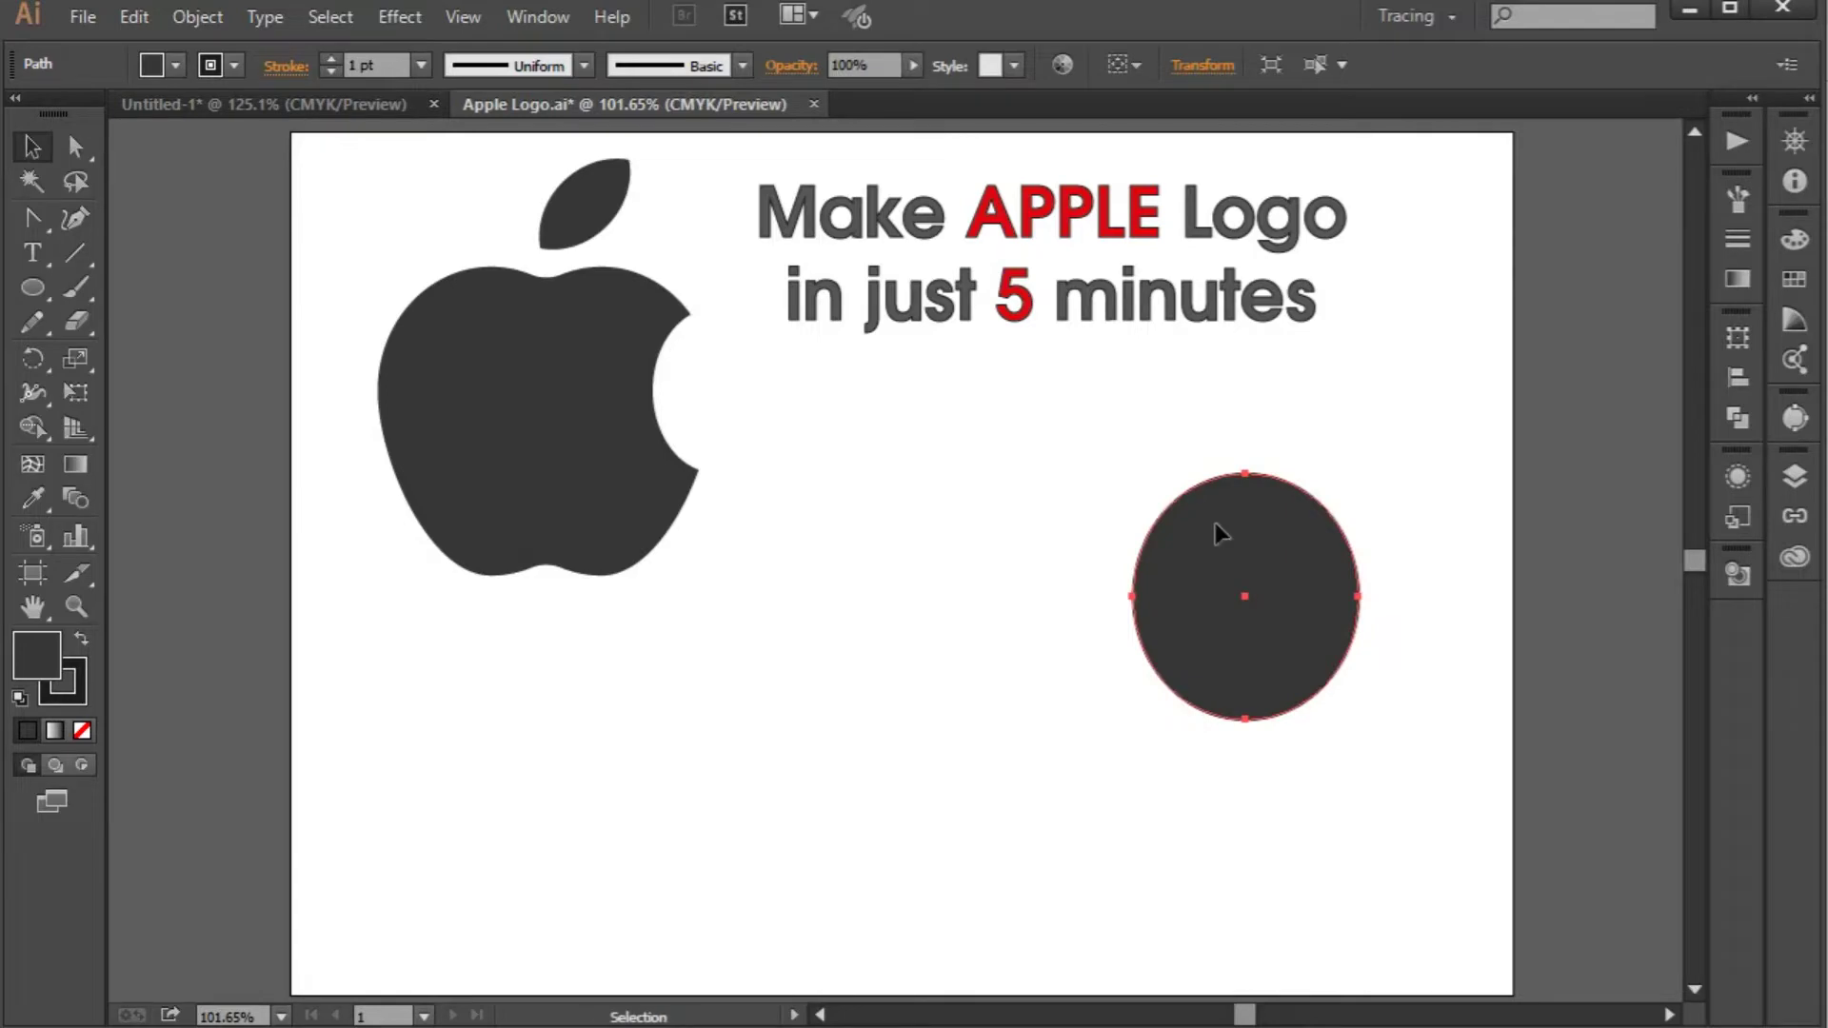
# Create a second 55 × 60 mm ellipse and drag it to overlap the first side by side.
pyautogui.click(34, 291)
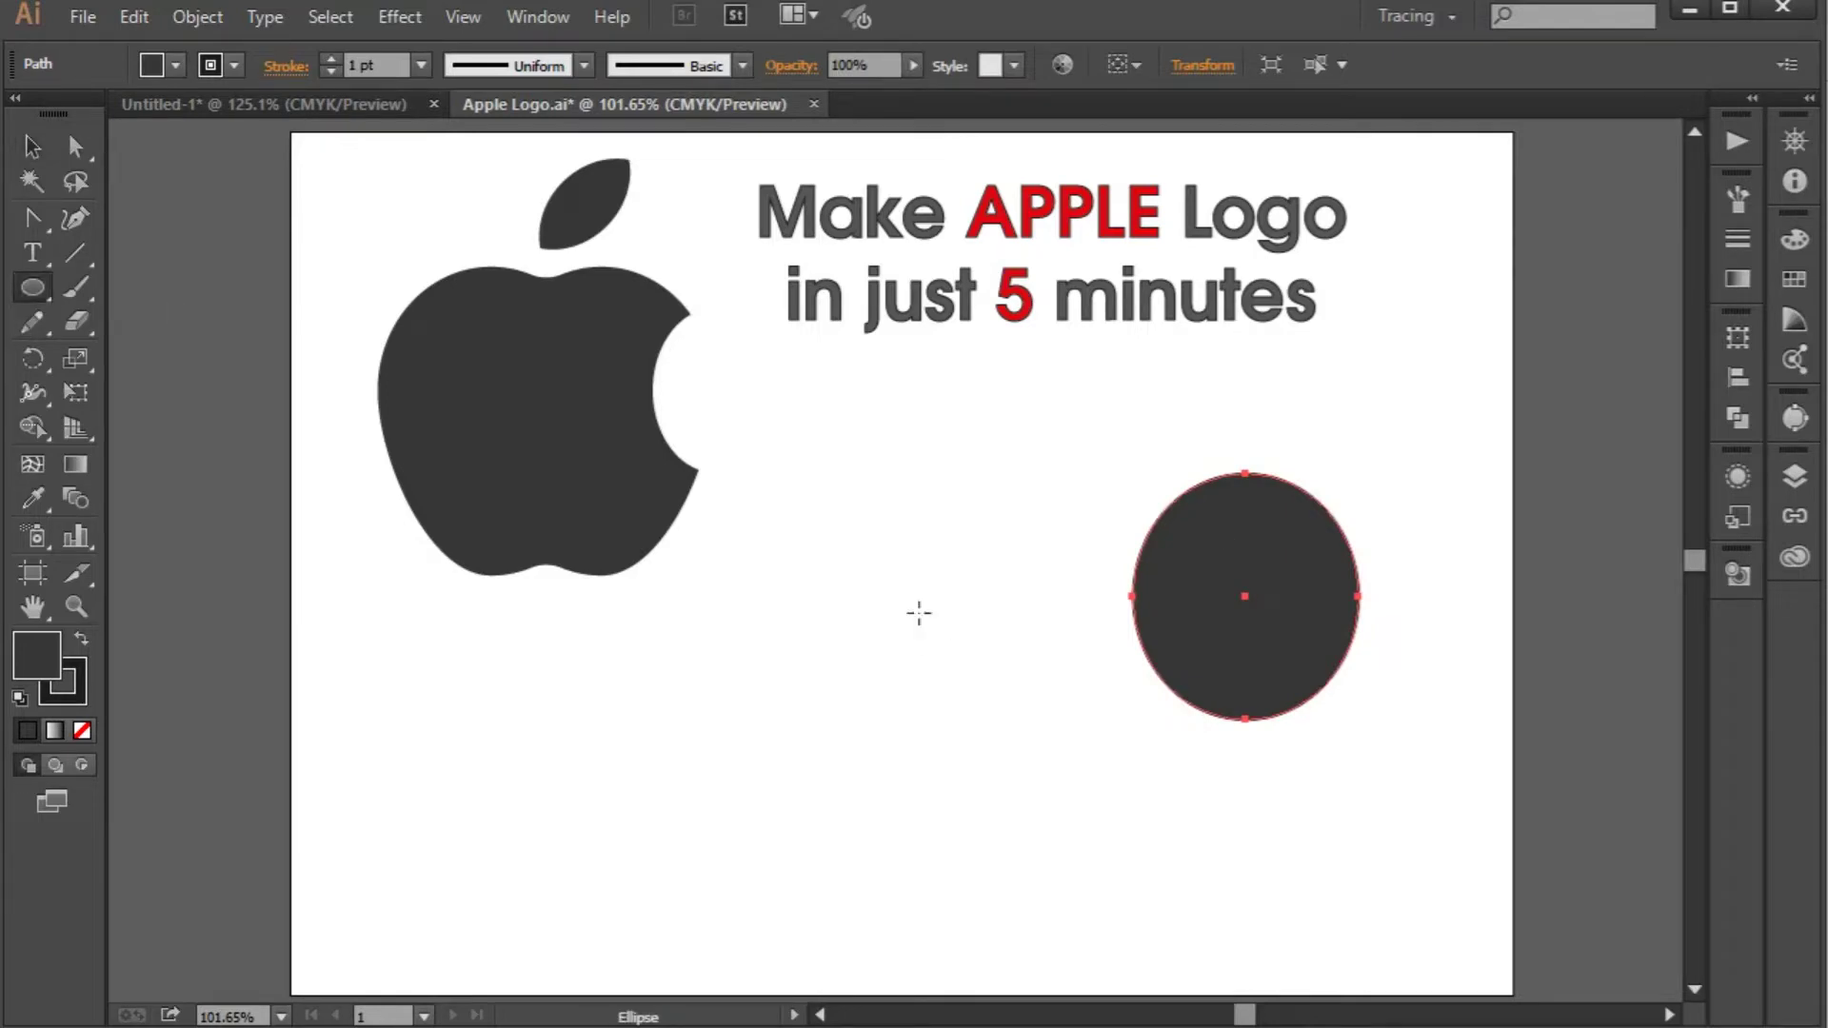
pyautogui.click(918, 613)
pyautogui.click(564, 701)
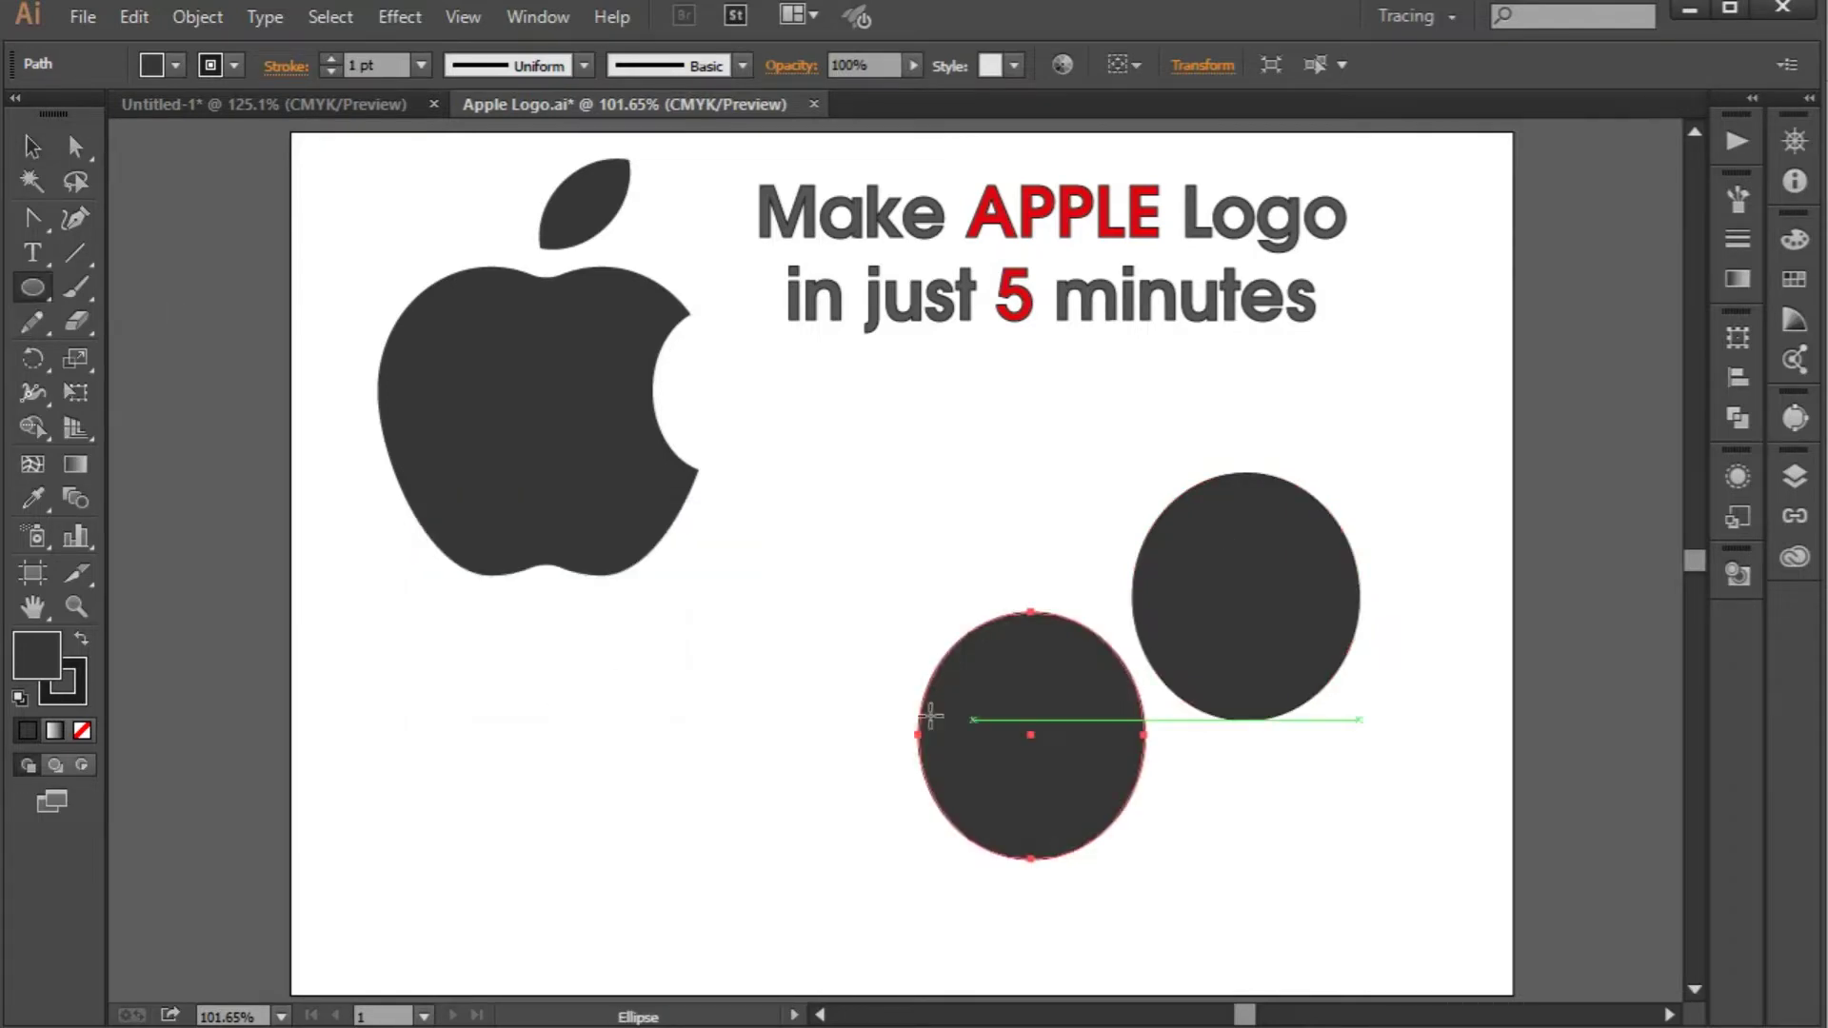
pyautogui.click(33, 148)
pyautogui.keyDown('shift'); pyautogui.click(1333, 595); pyautogui.keyUp('shift')
pyautogui.moveTo(1282, 601); pyautogui.dragTo(1177, 749)
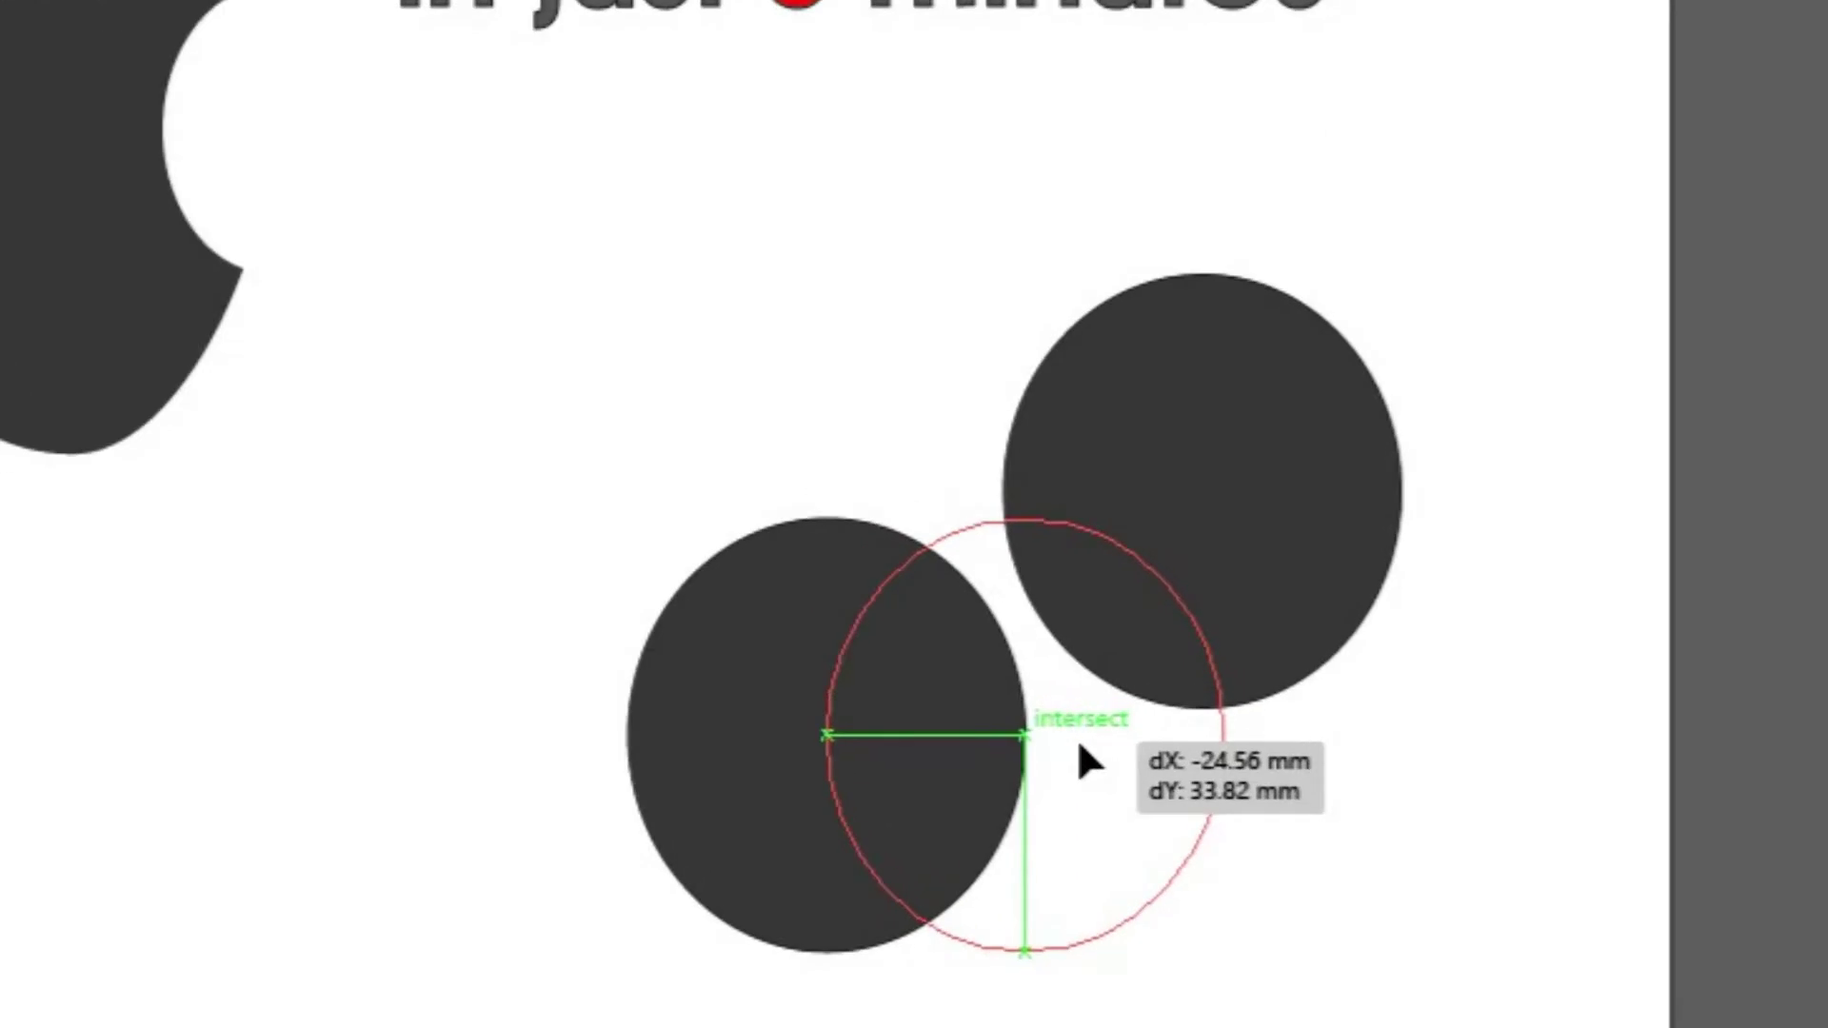
pyautogui.moveTo(1078, 746); pyautogui.dragTo(1081, 752)
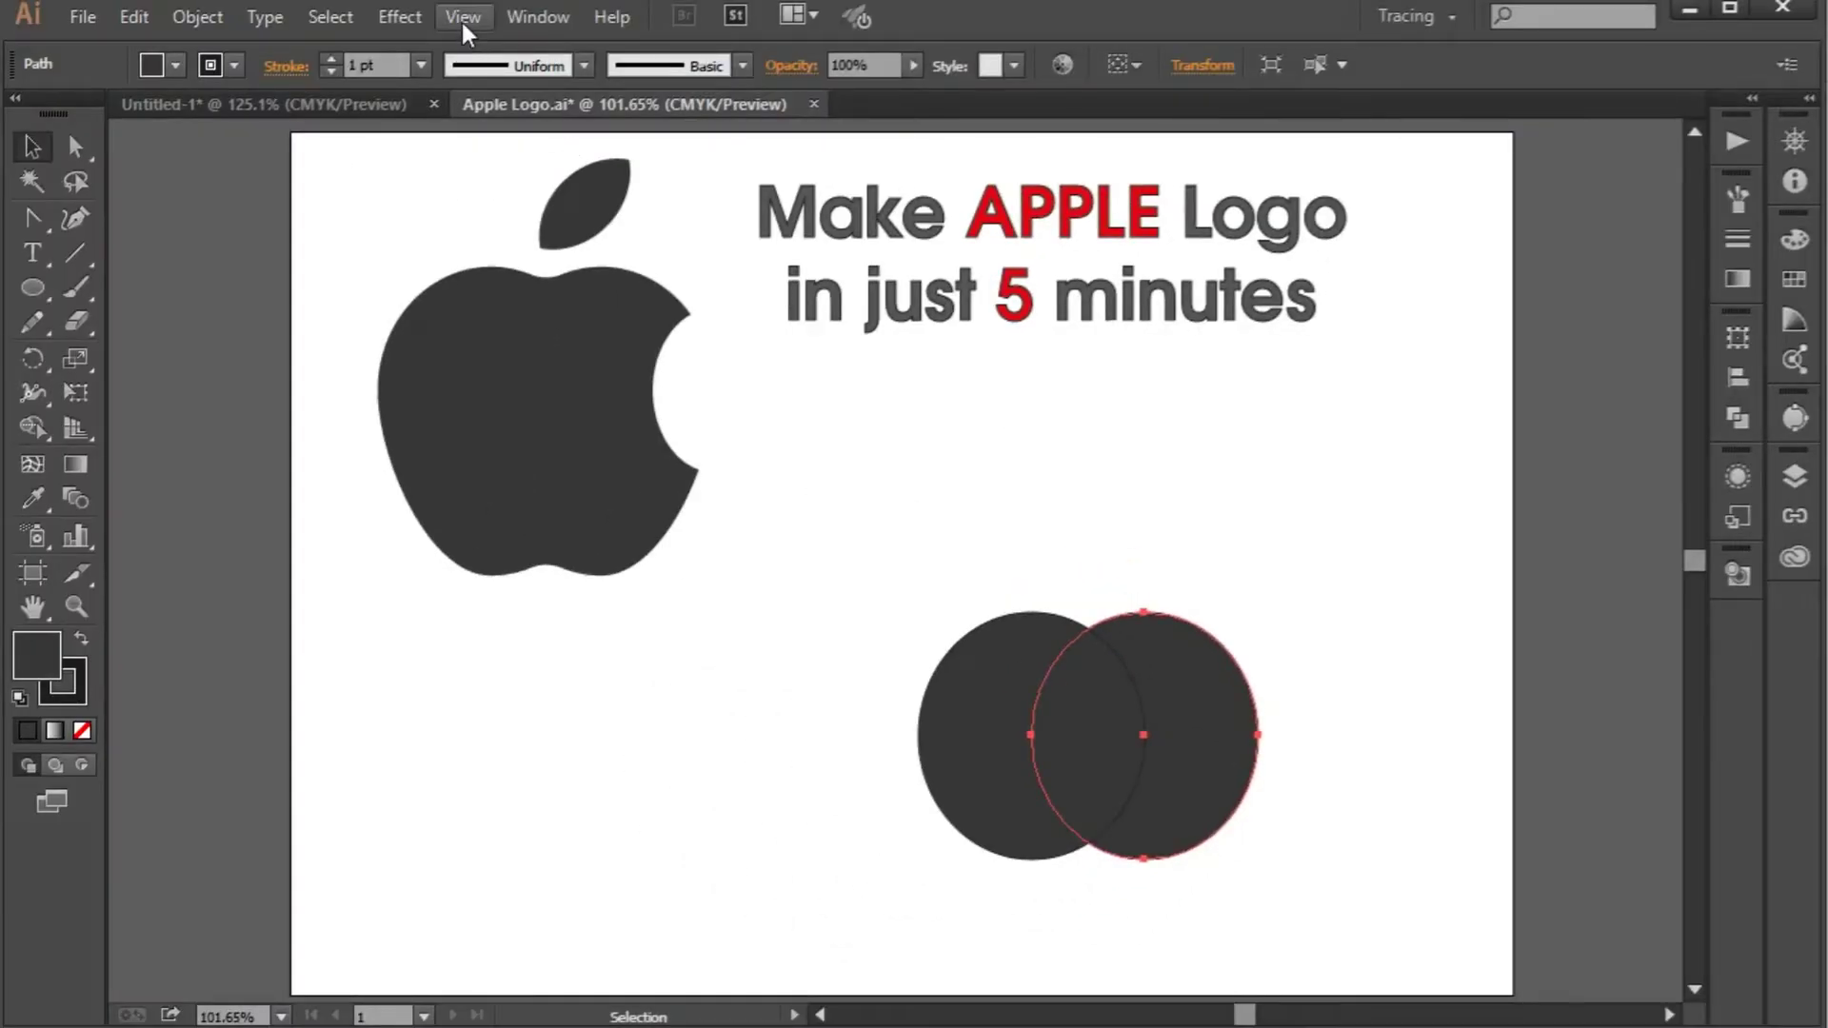
pyautogui.click(465, 19)
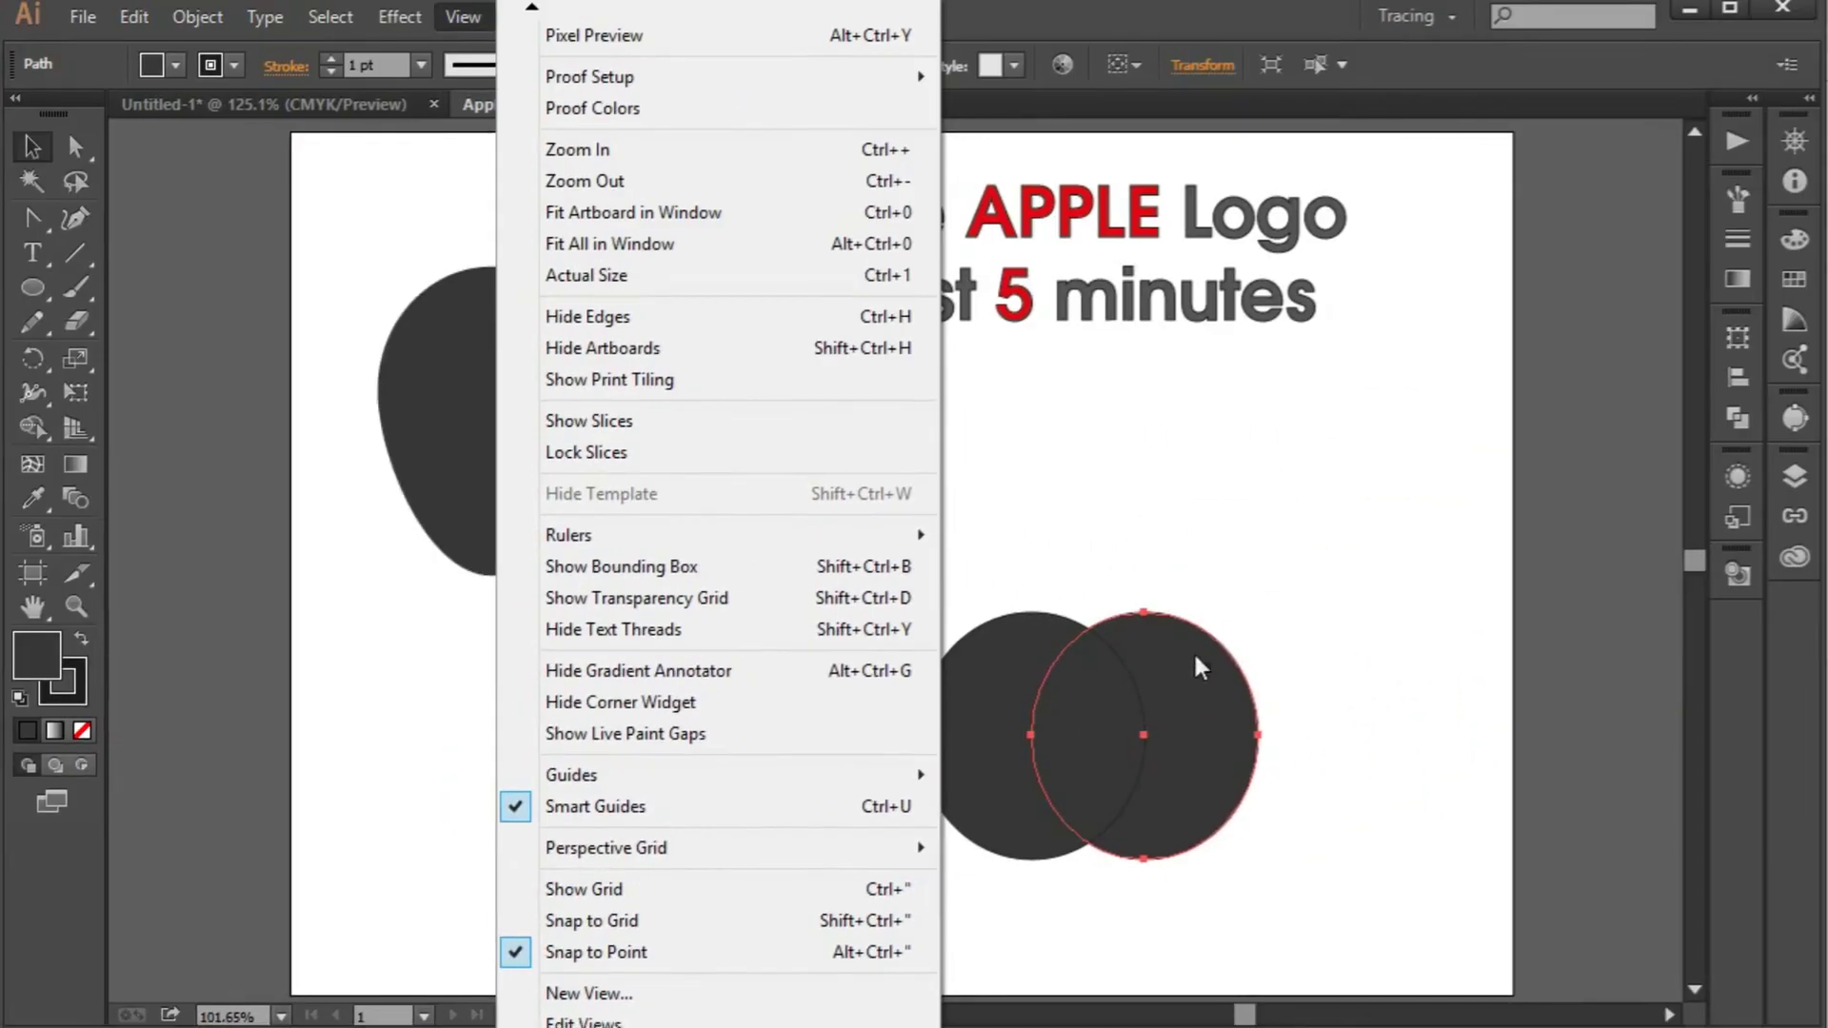
pyautogui.click(1248, 493)
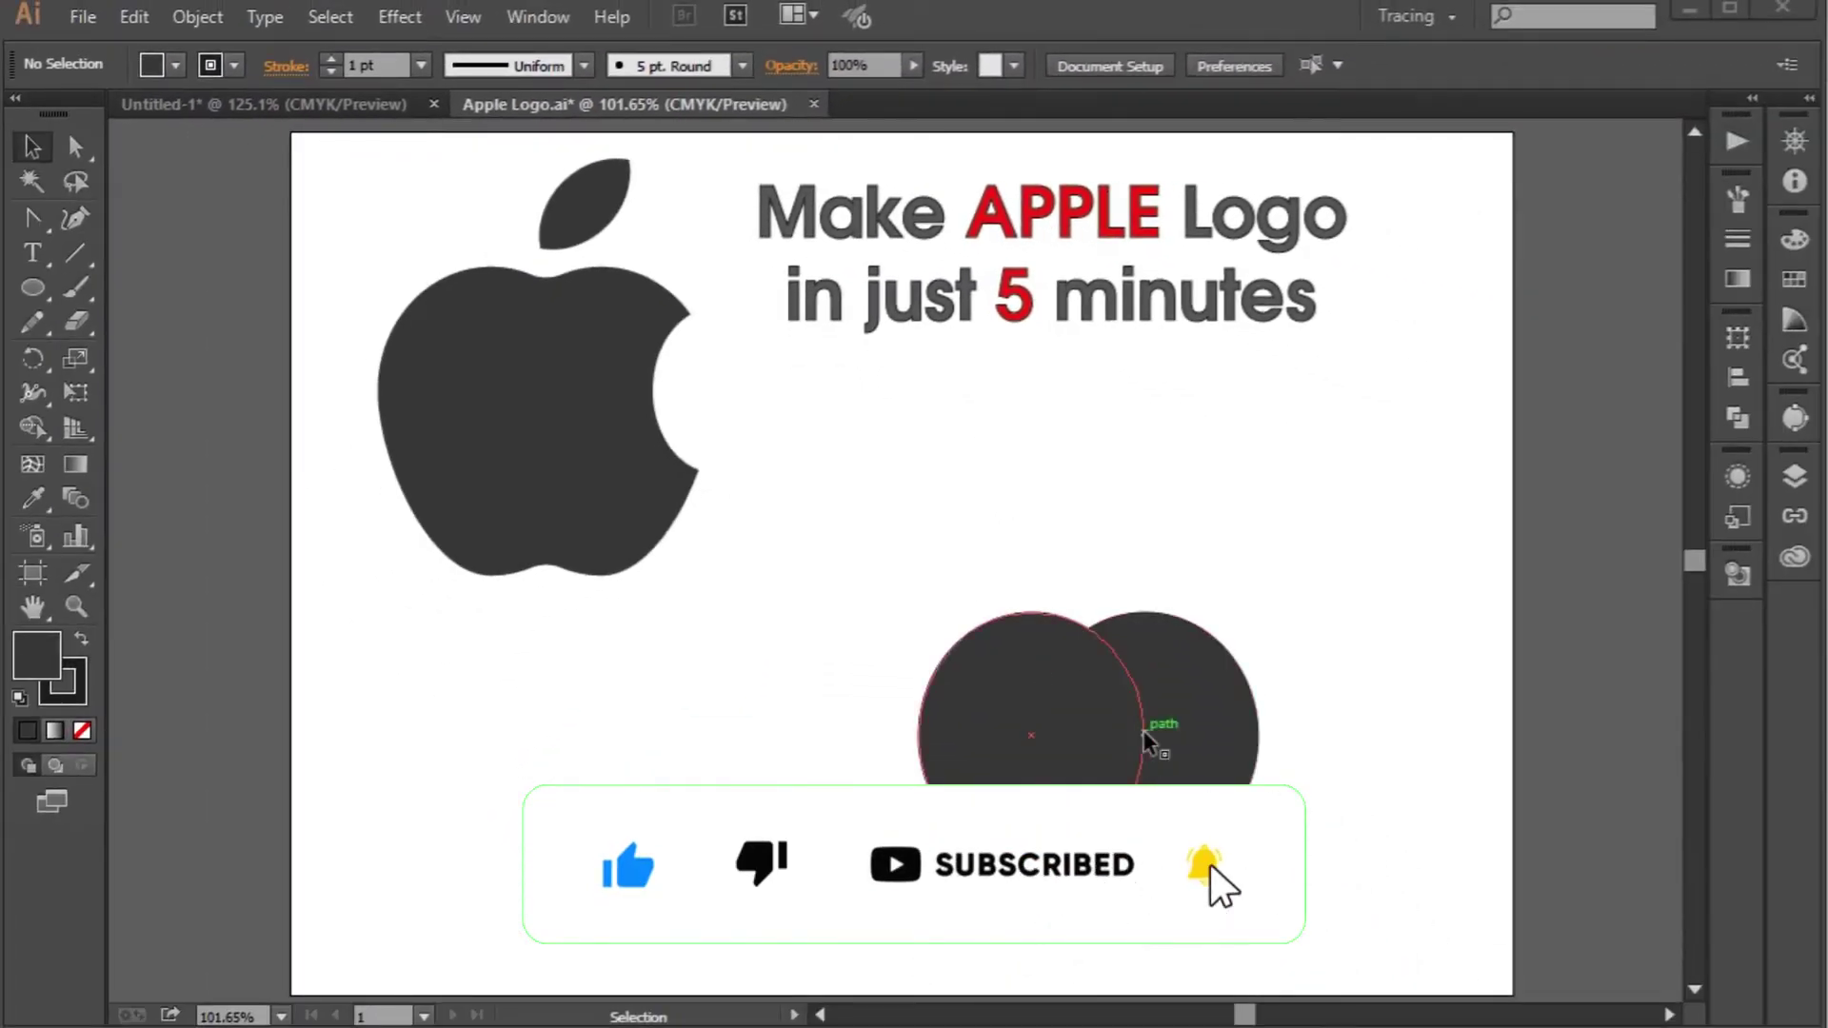
# Select both overlapping ellipses and merge them with Pathfinder Unite.
pyautogui.click(1334, 848)
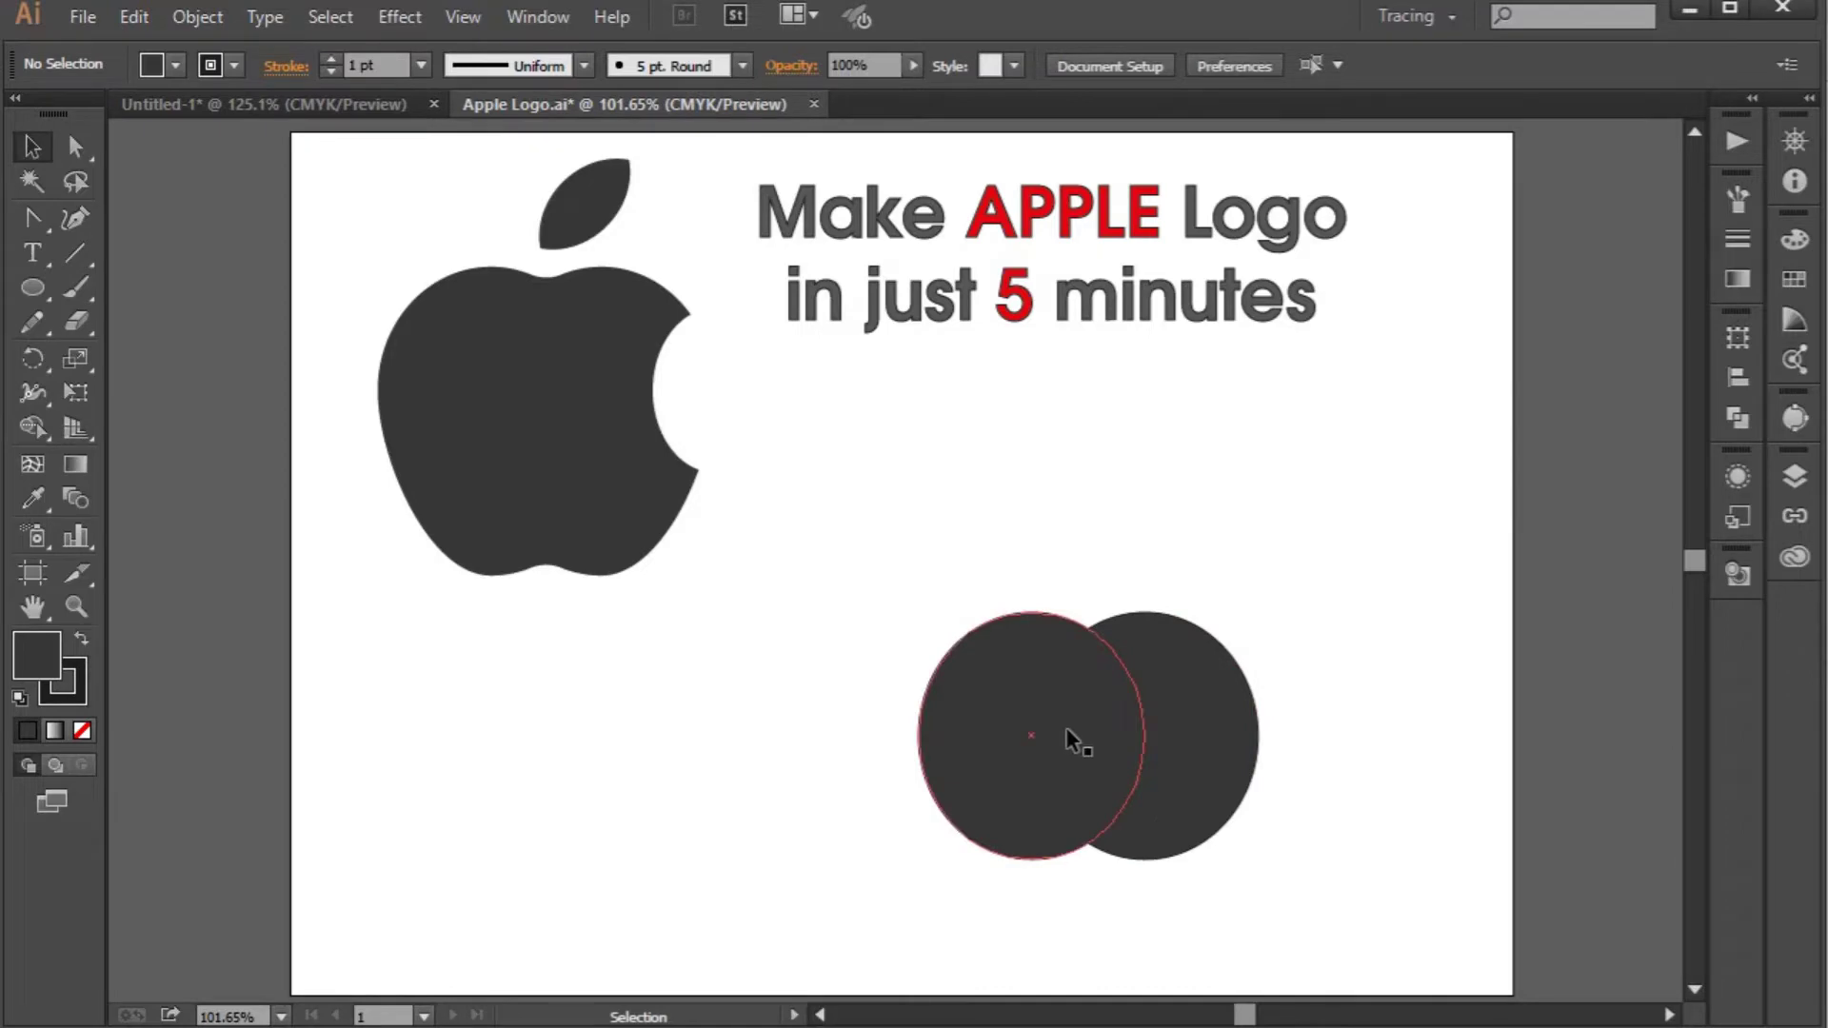
pyautogui.moveTo(1350, 828)
pyautogui.mouseDown()
pyautogui.moveTo(1060, 695)
pyautogui.moveTo(1112, 540)
pyautogui.mouseUp()
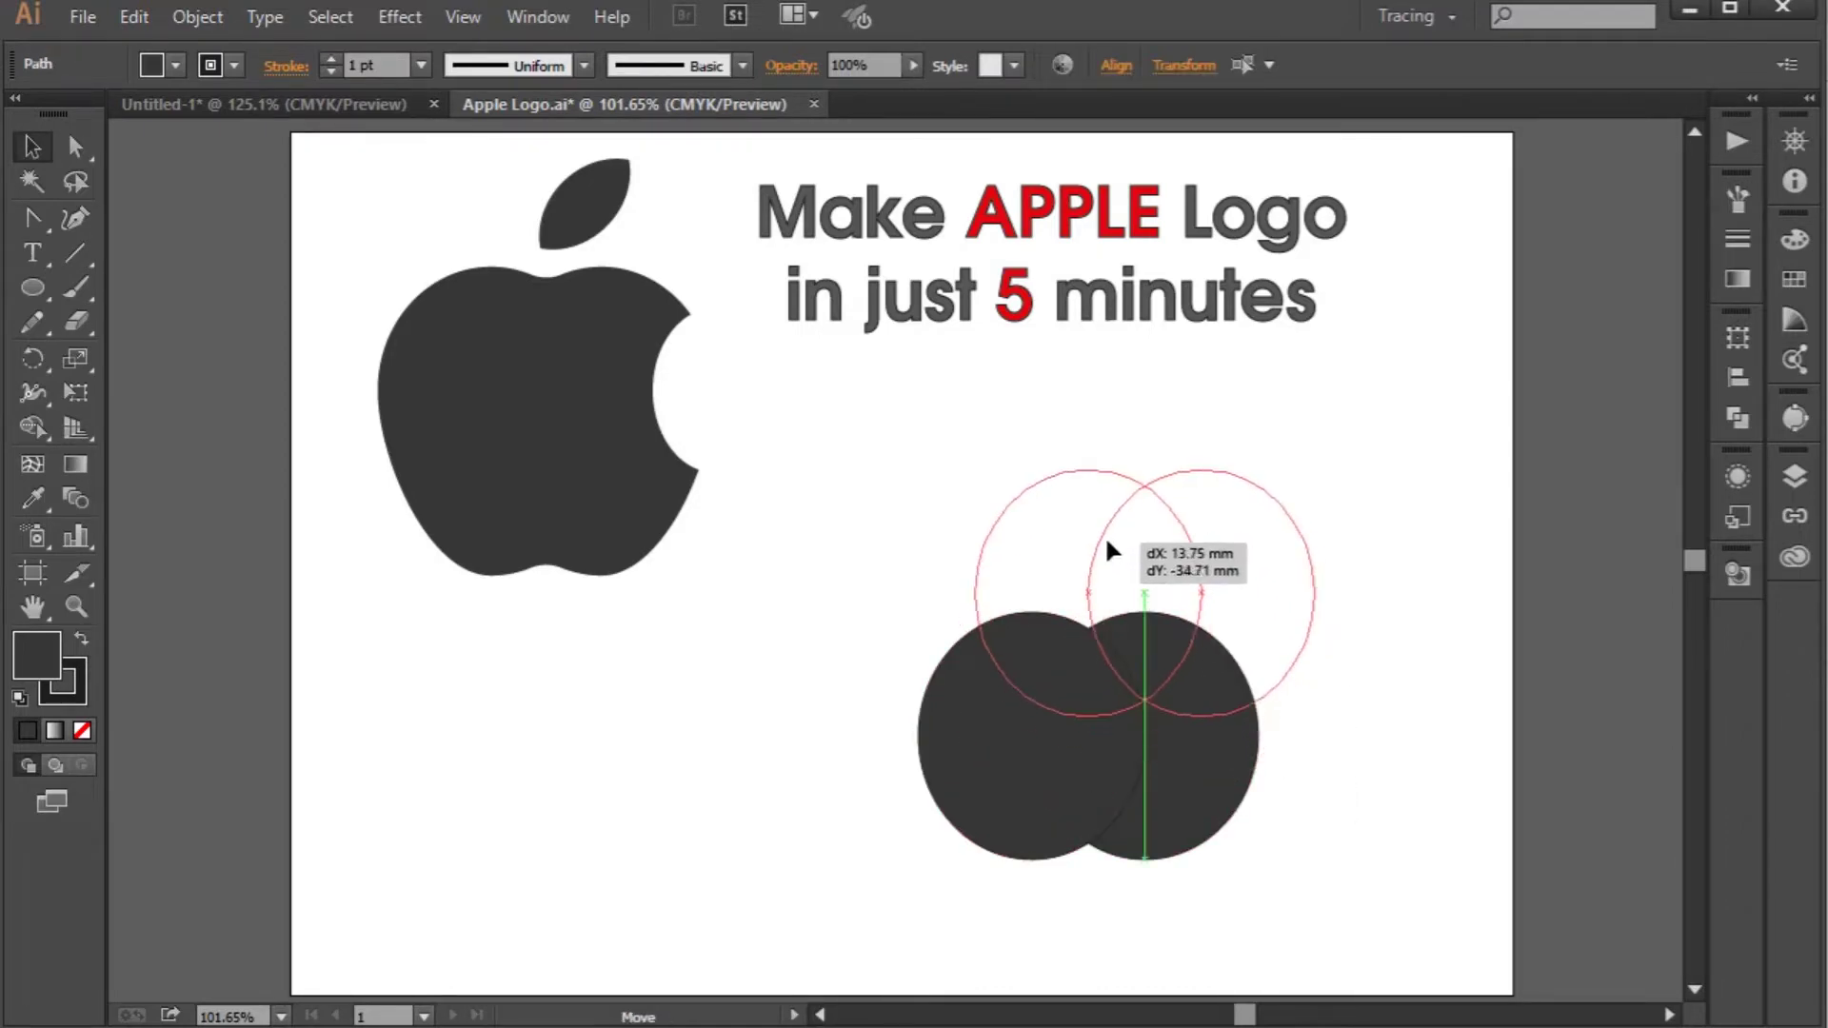
pyautogui.click(1735, 419)
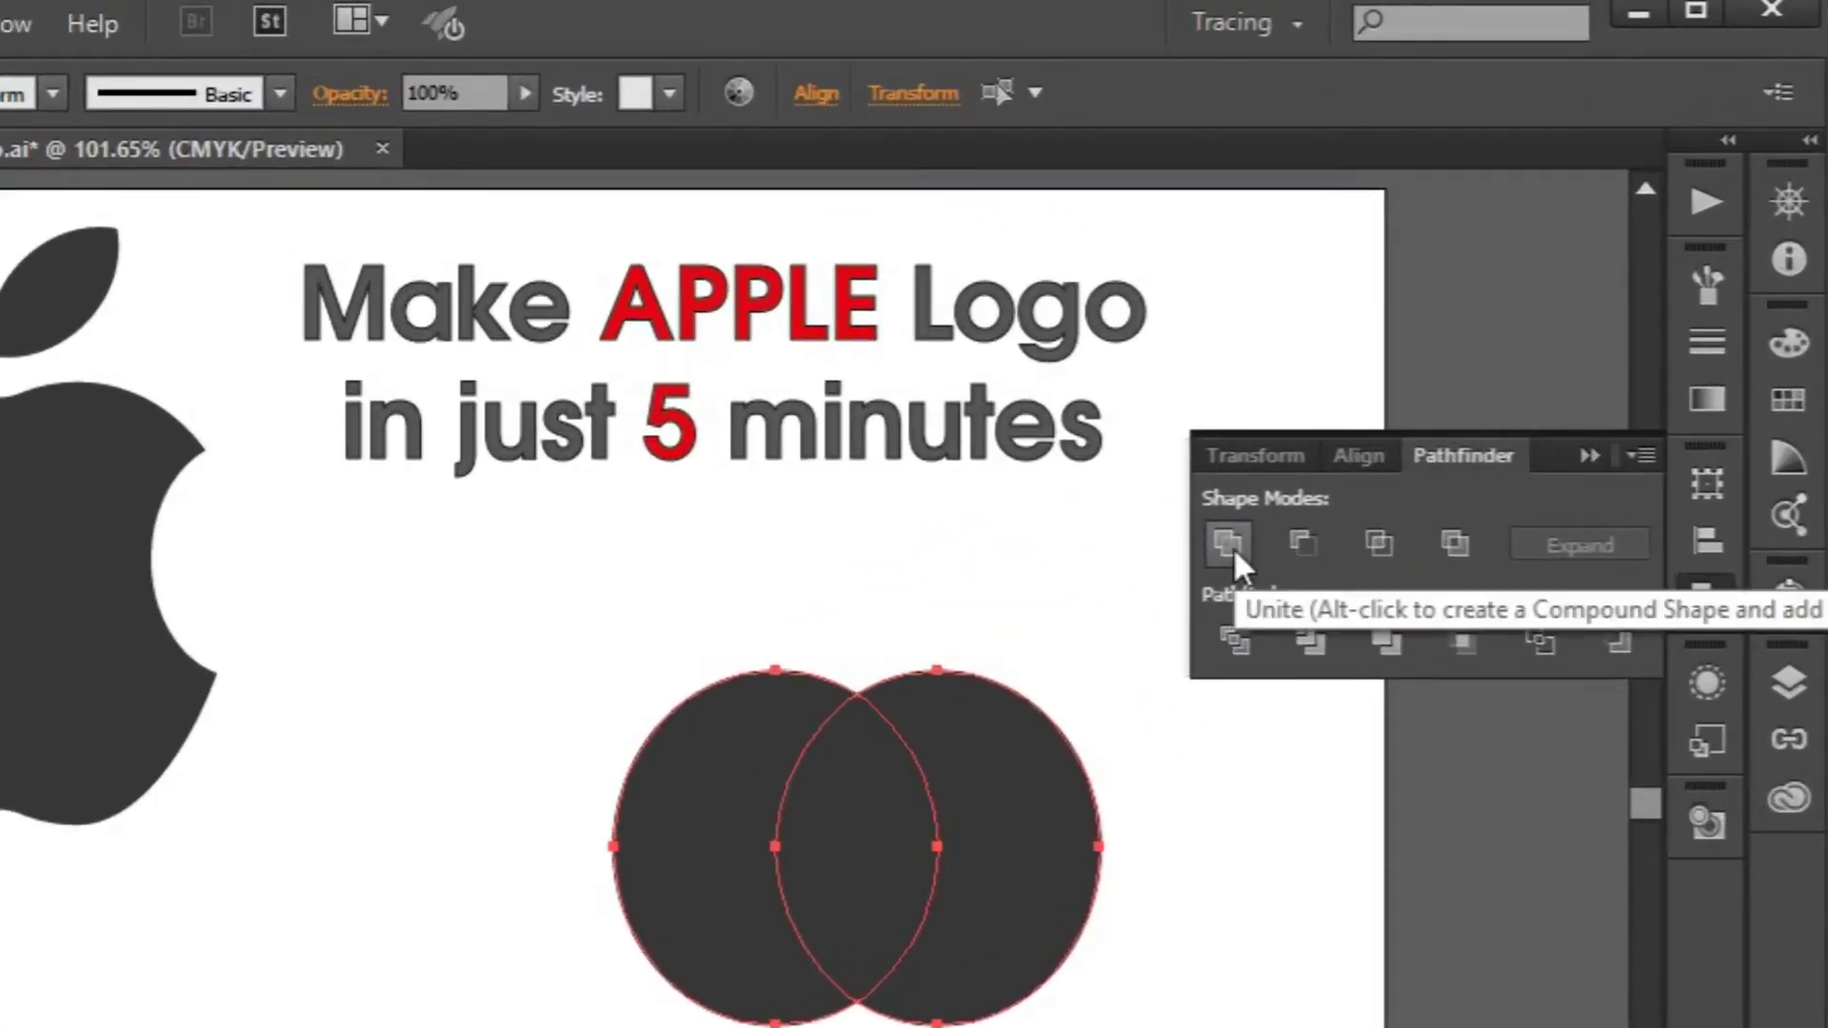
pyautogui.click(1228, 543)
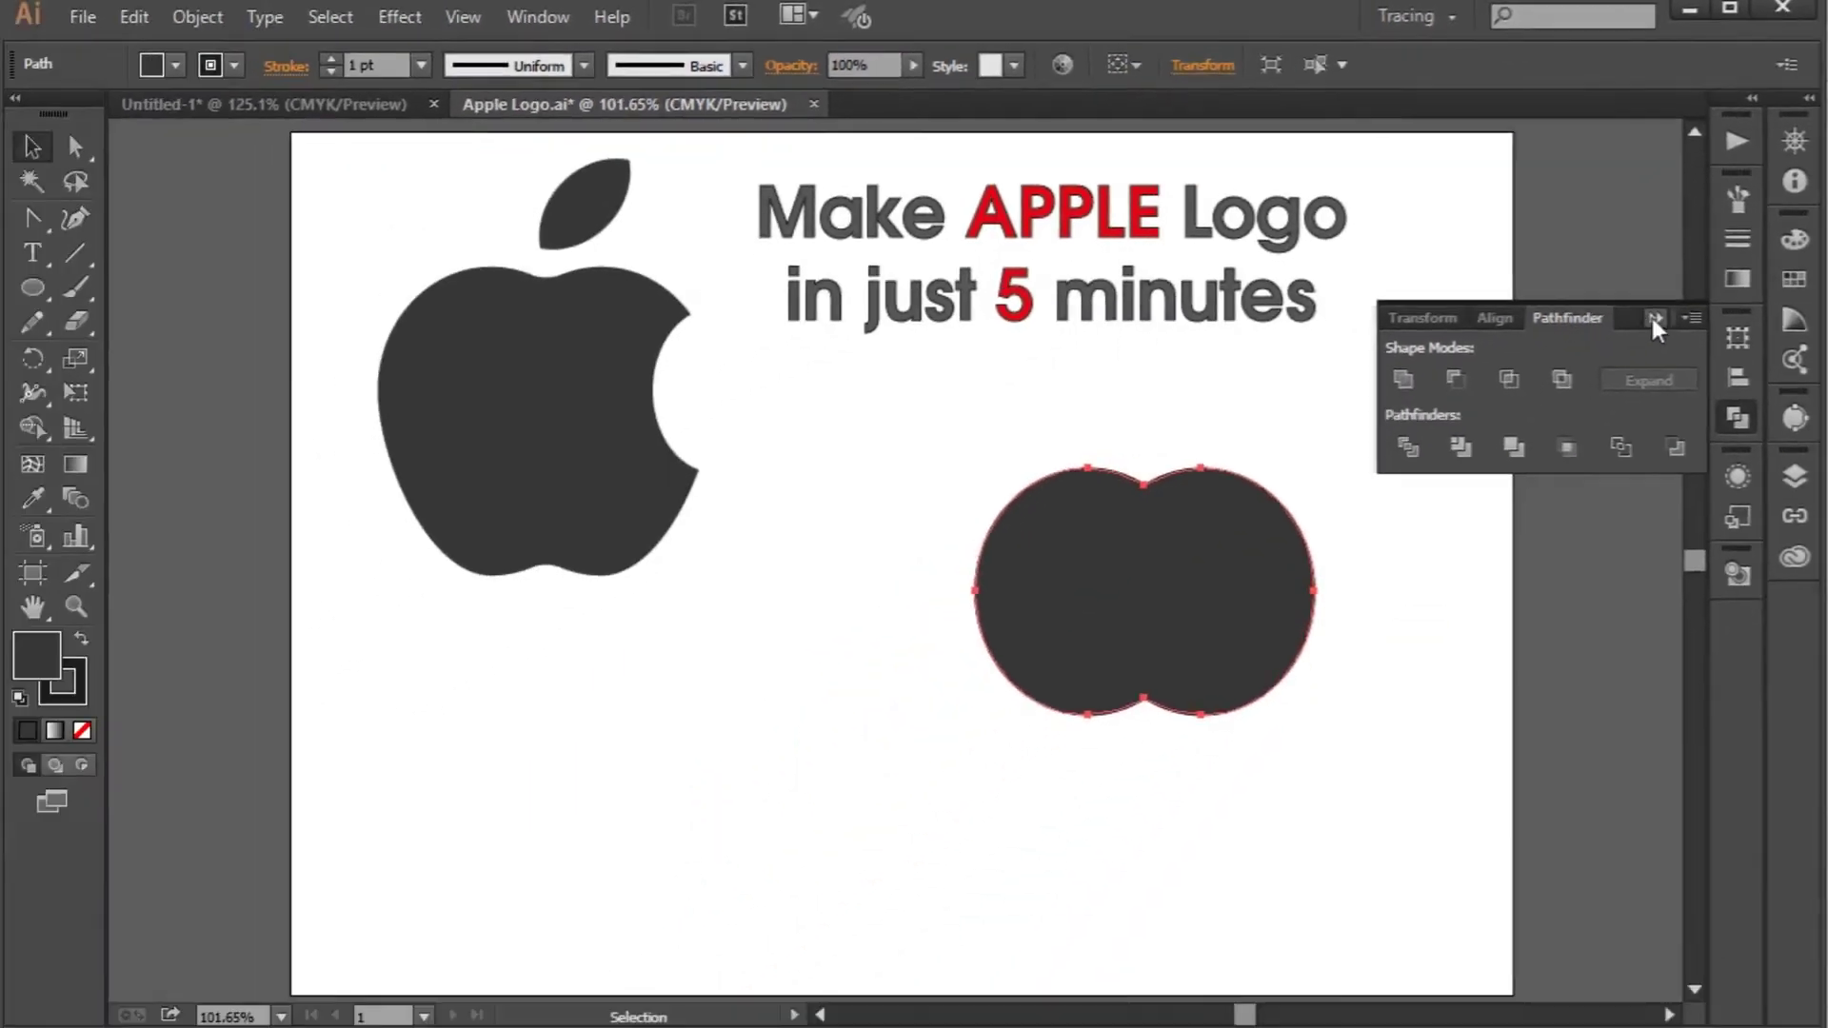
pyautogui.click(1653, 318)
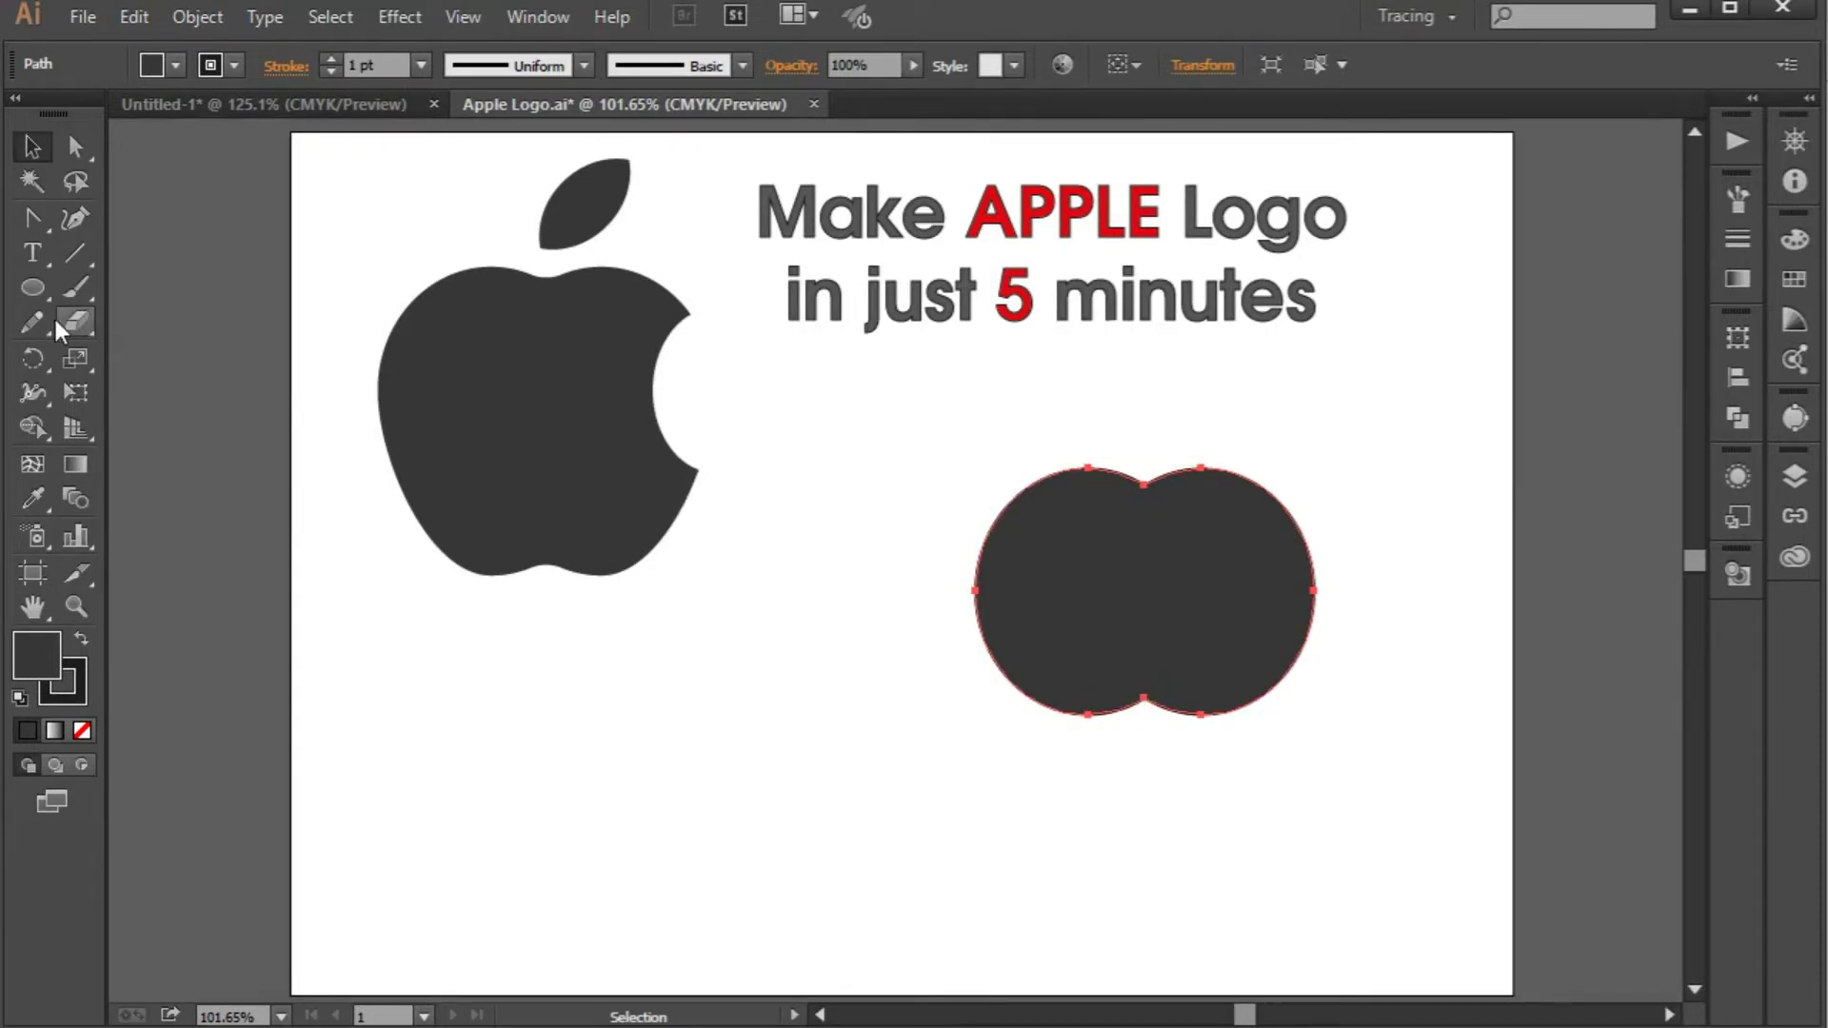
# Create an 80 × 75 mm rectangle.
pyautogui.click(38, 293)
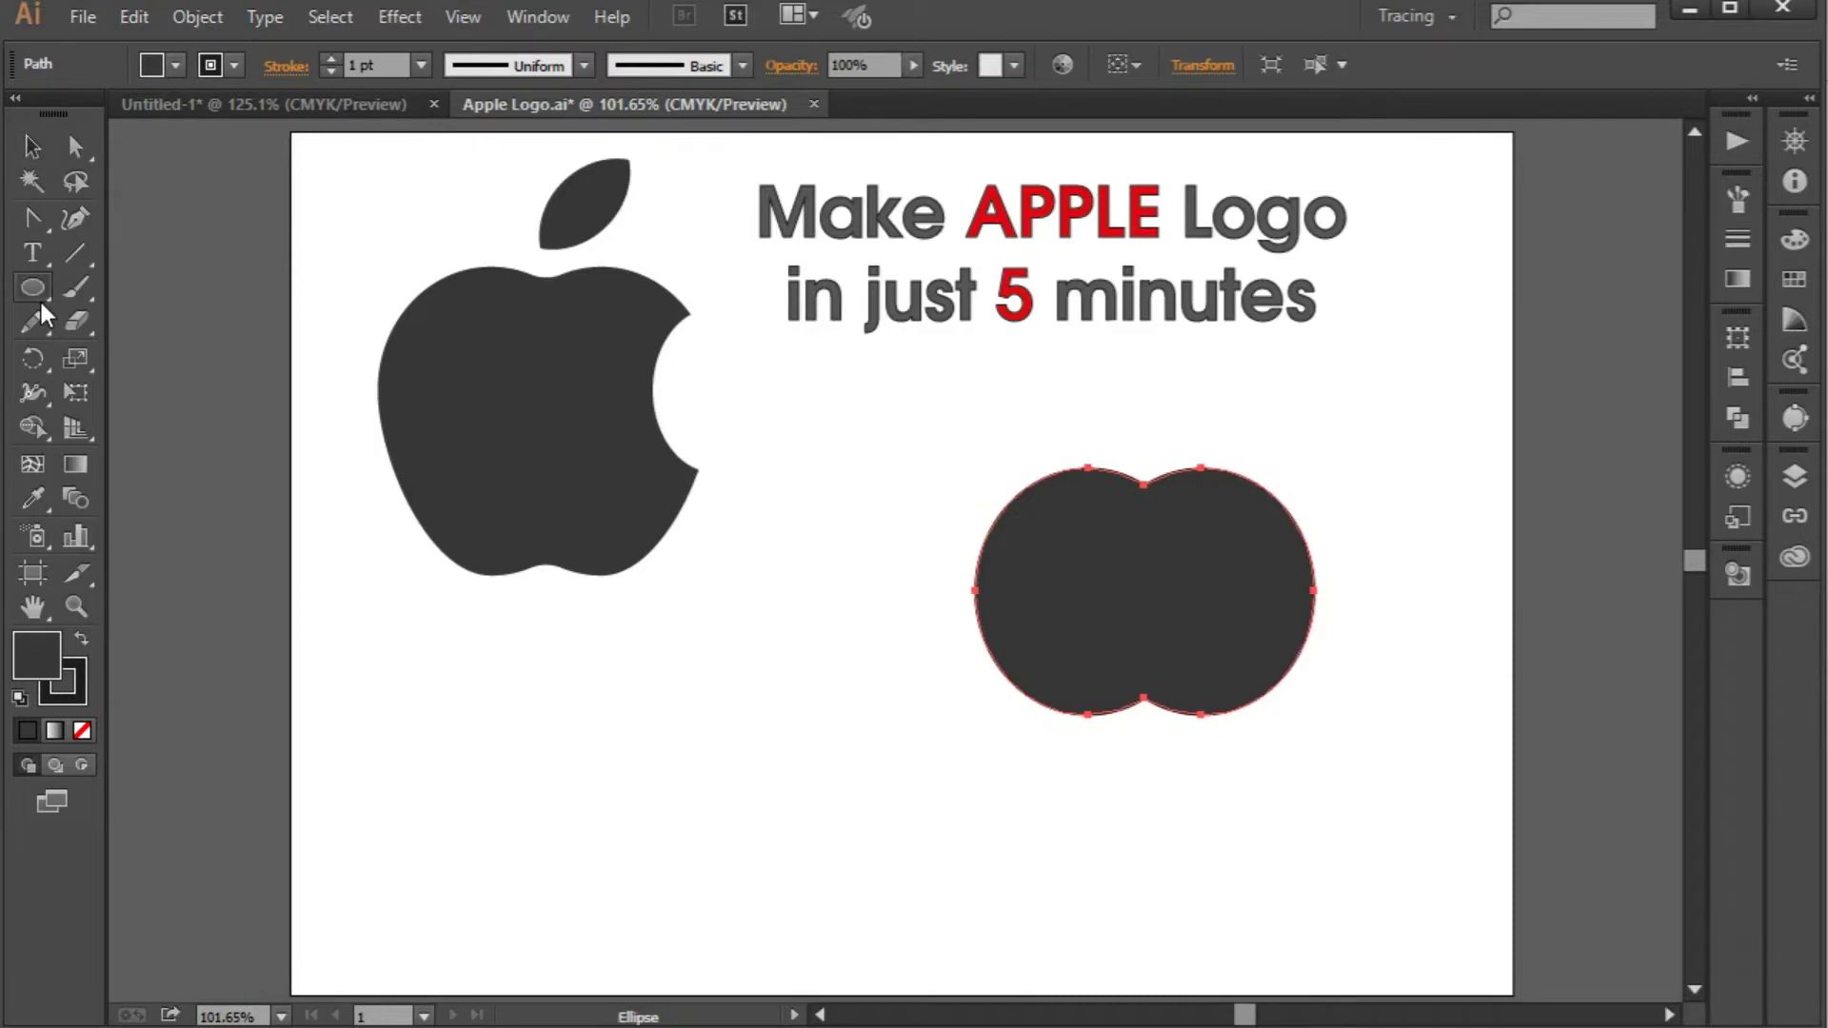
pyautogui.click(42, 301)
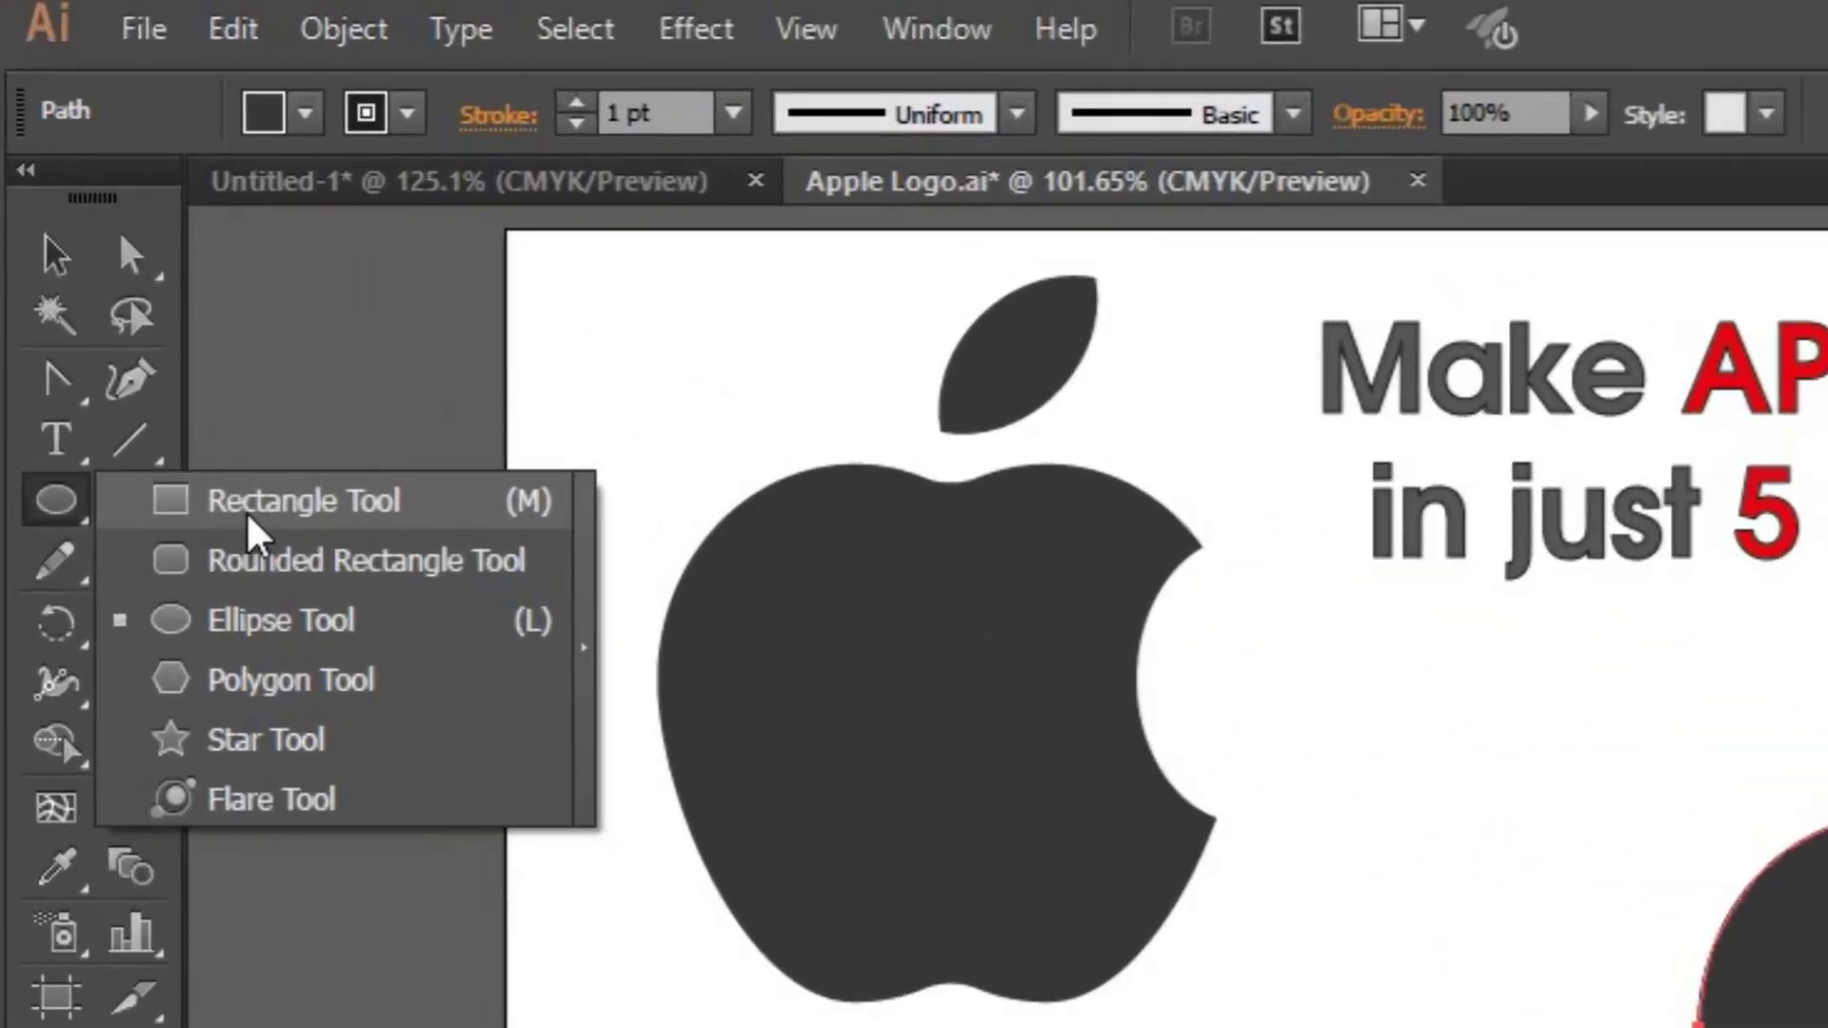
pyautogui.click(143, 289)
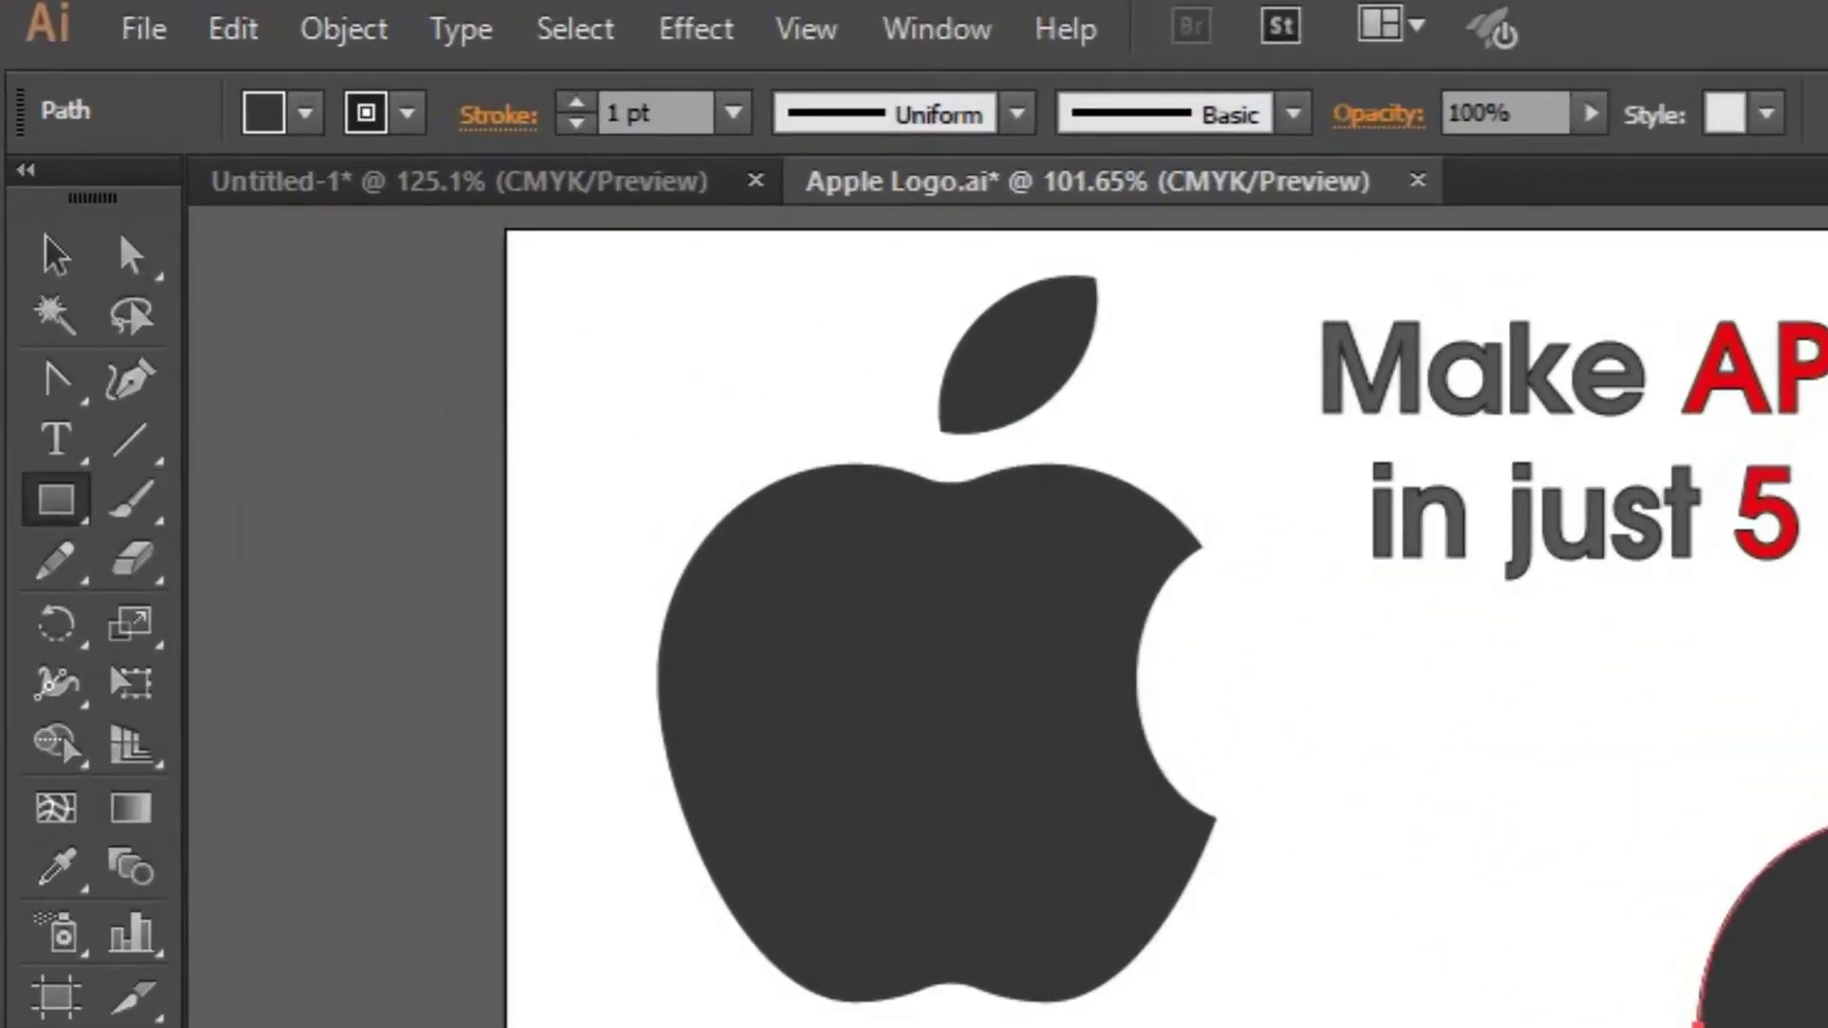
pyautogui.click(1217, 1000)
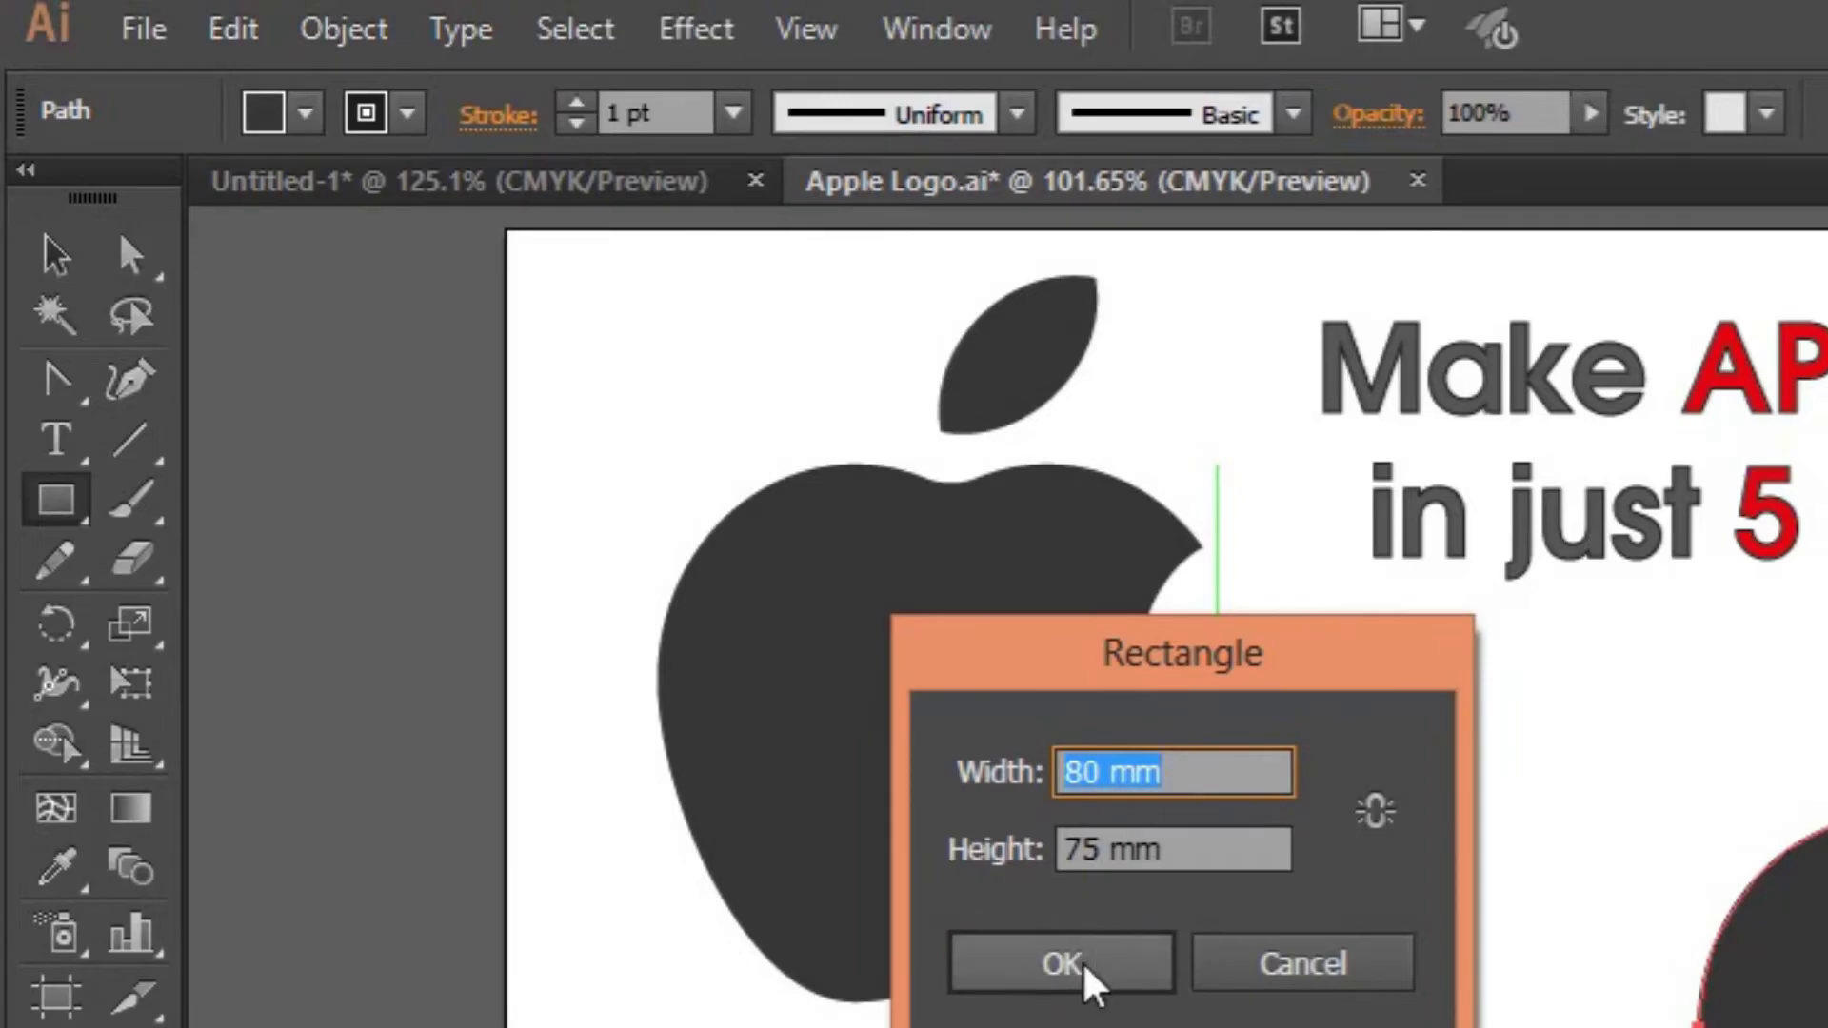
pyautogui.click(1087, 973)
# Move the square beside the merged circles and align their tops.
pyautogui.press('v')
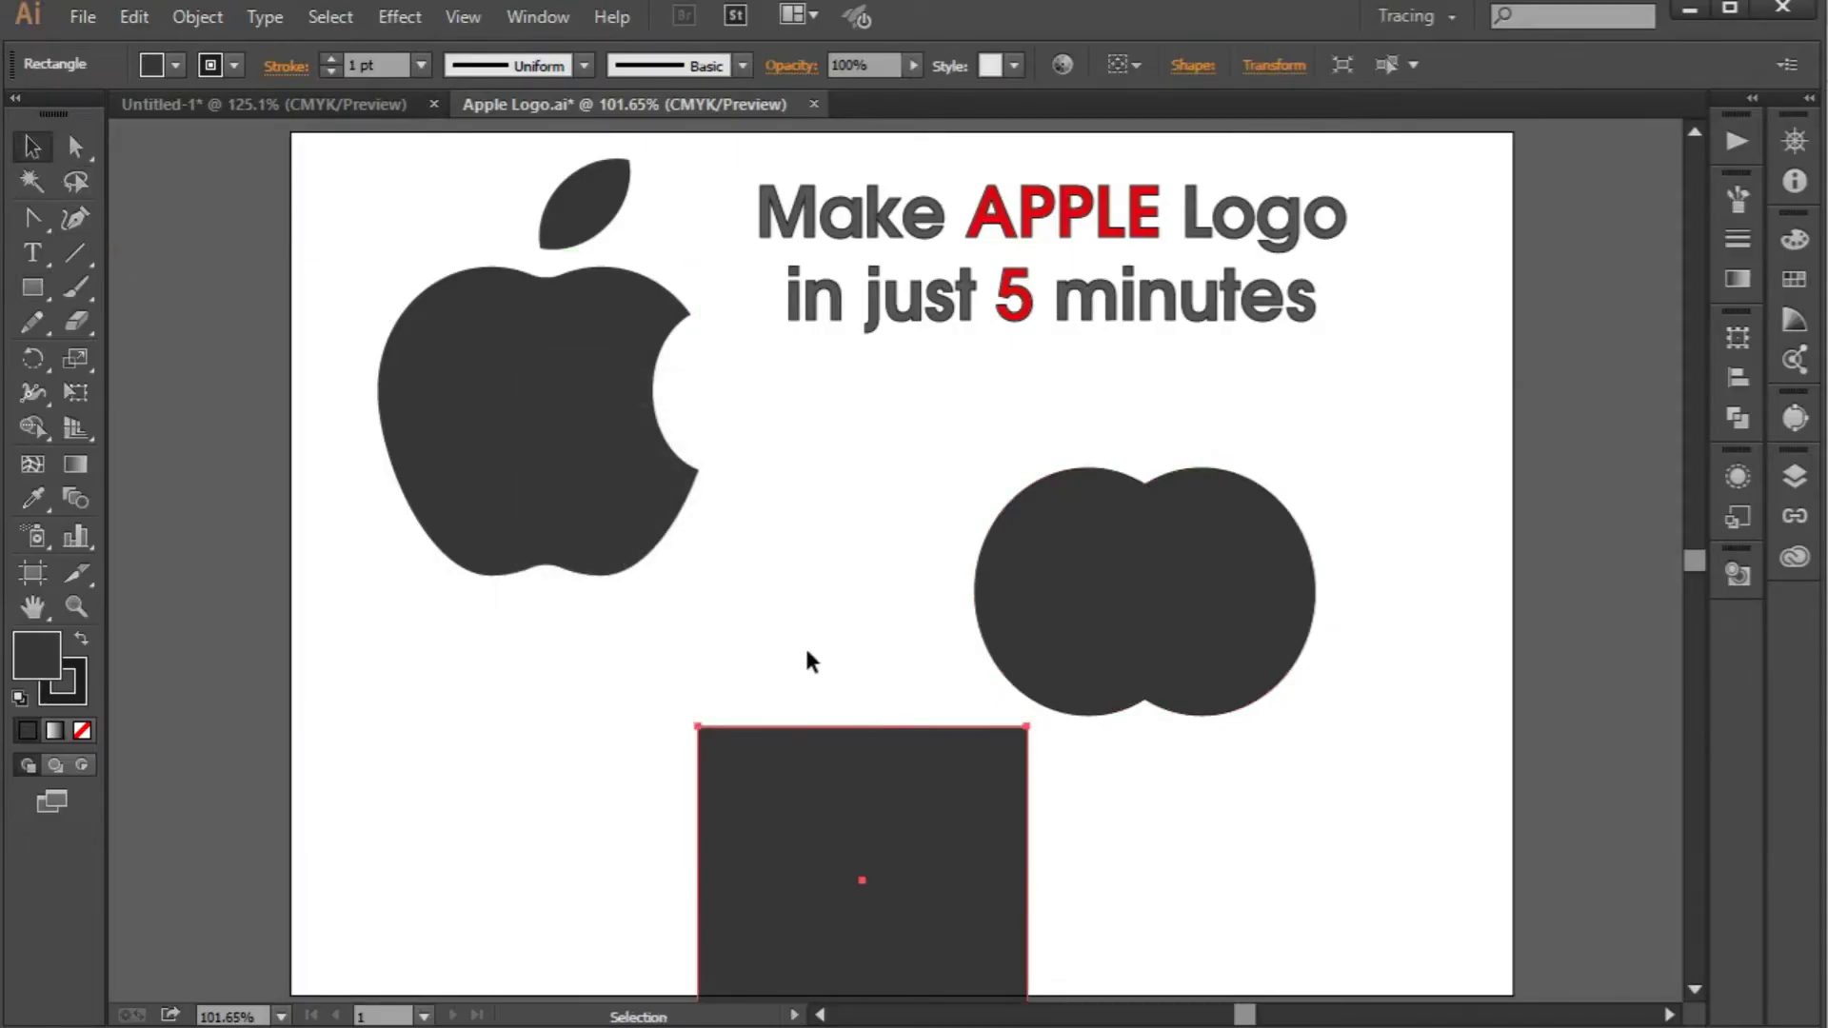
pyautogui.moveTo(876, 837); pyautogui.dragTo(876, 621)
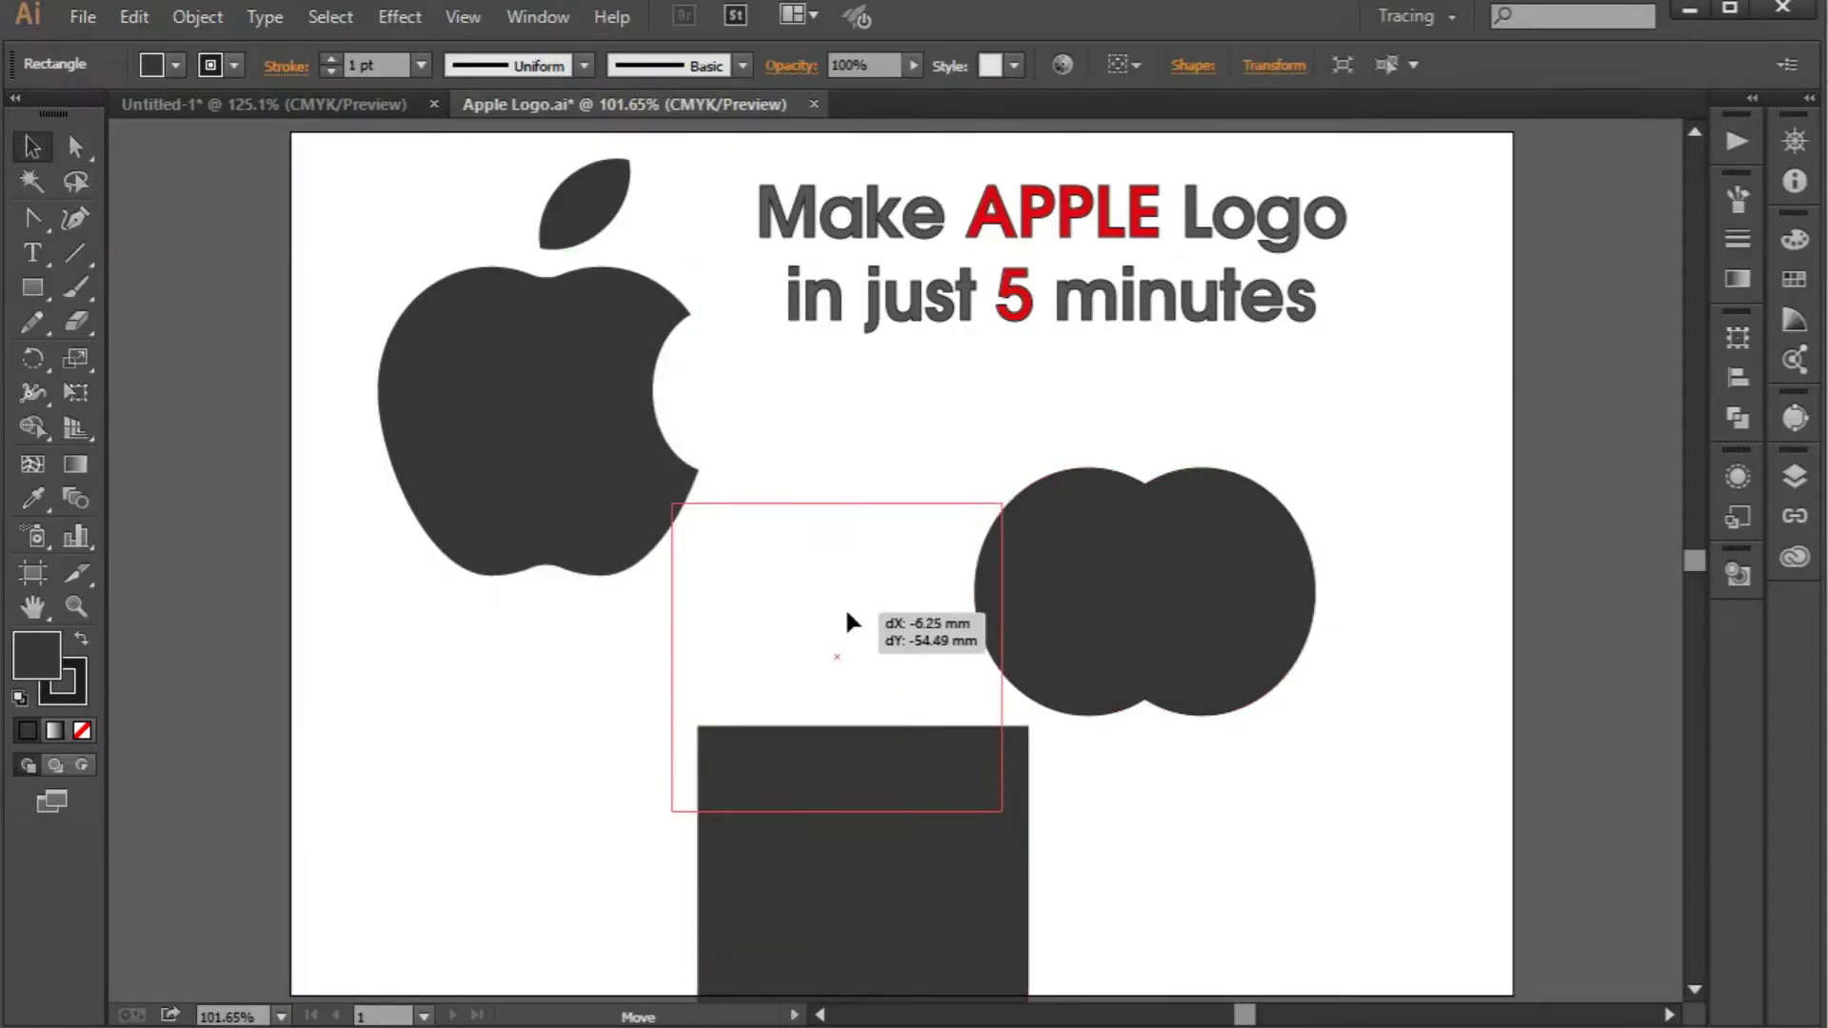
pyautogui.moveTo(1161, 624); pyautogui.dragTo(1248, 663)
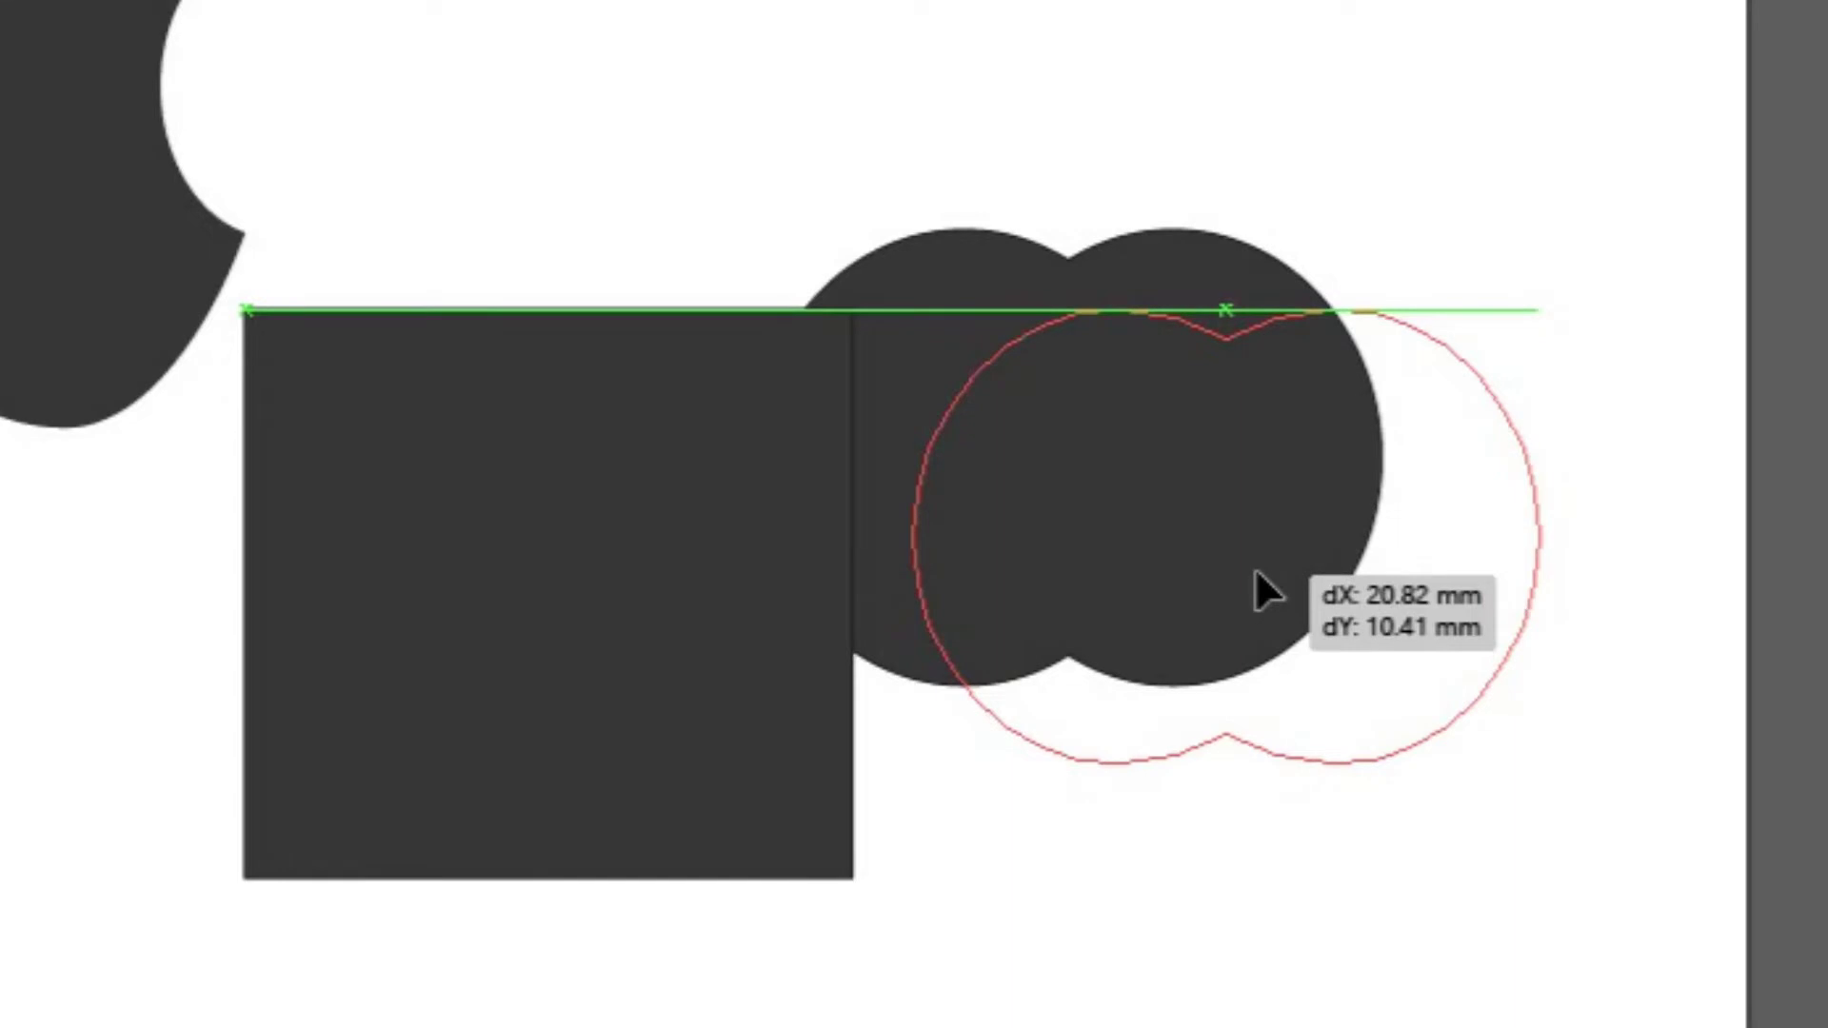
pyautogui.moveTo(1255, 571); pyautogui.dragTo(1255, 572)
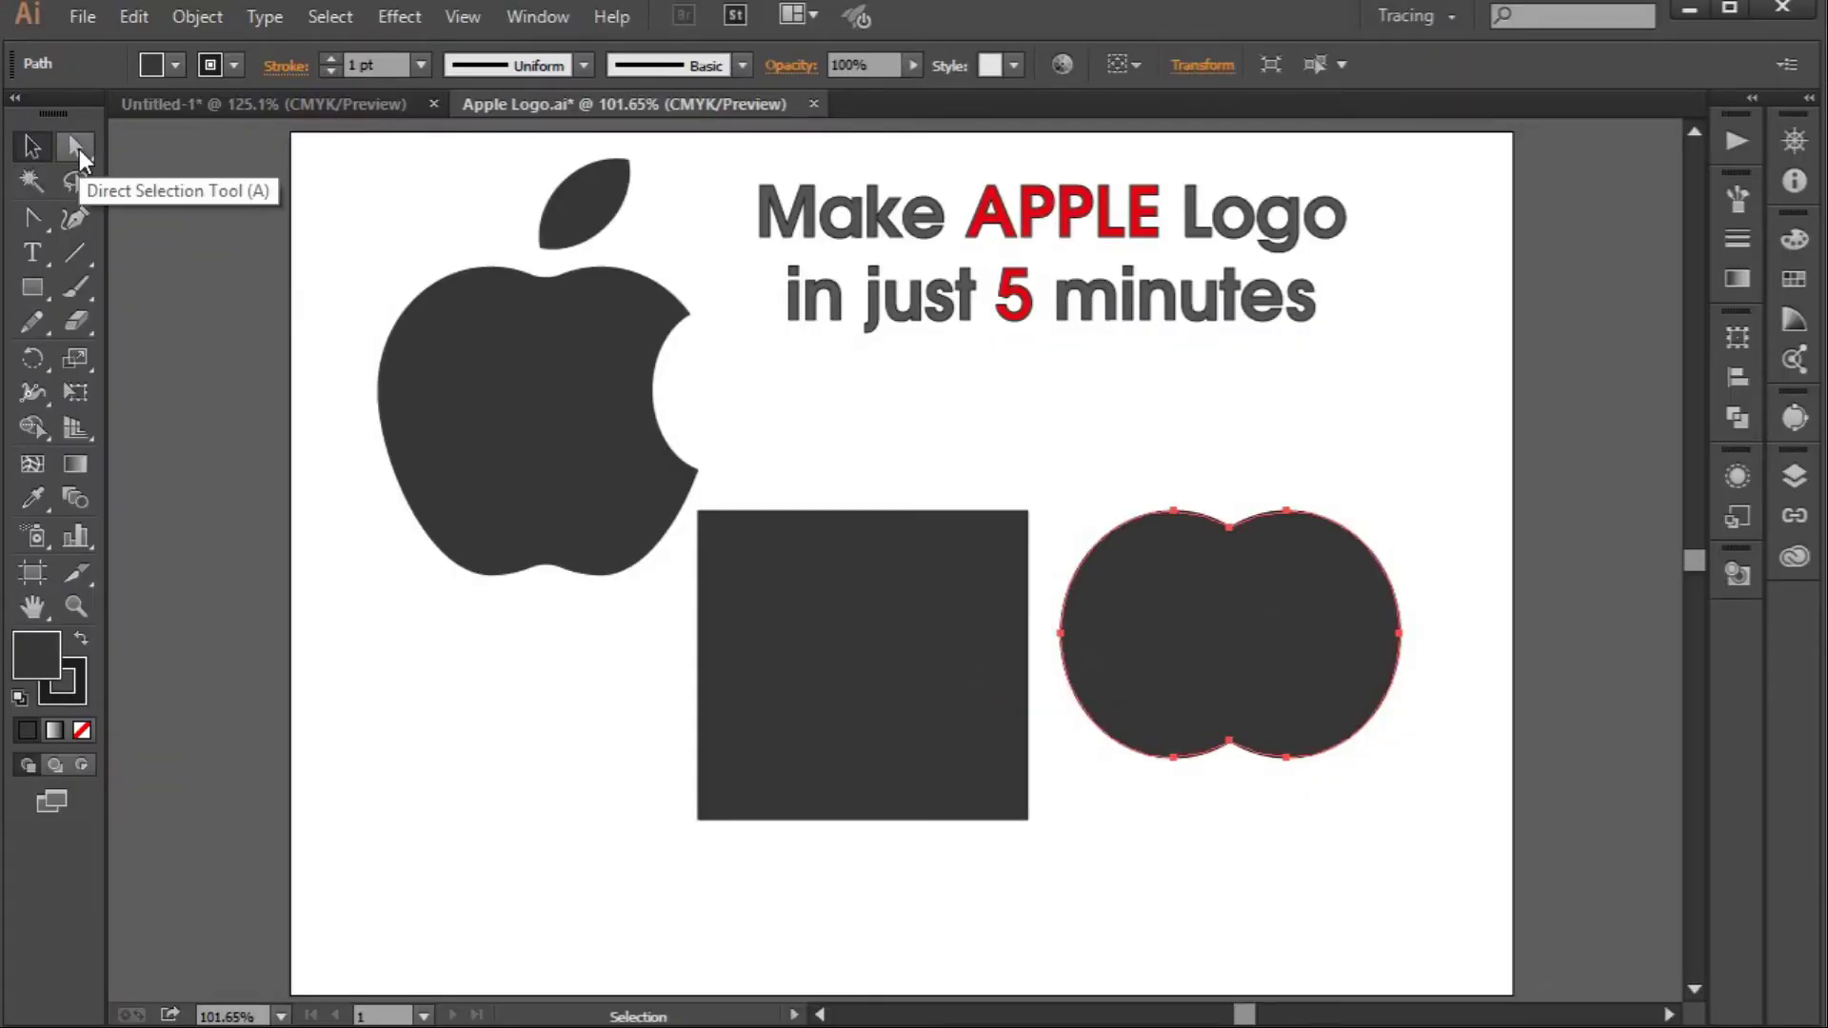
# Drag the merged shape's bottom-centre anchor down to lengthen it into an apple body.
pyautogui.click(78, 151)
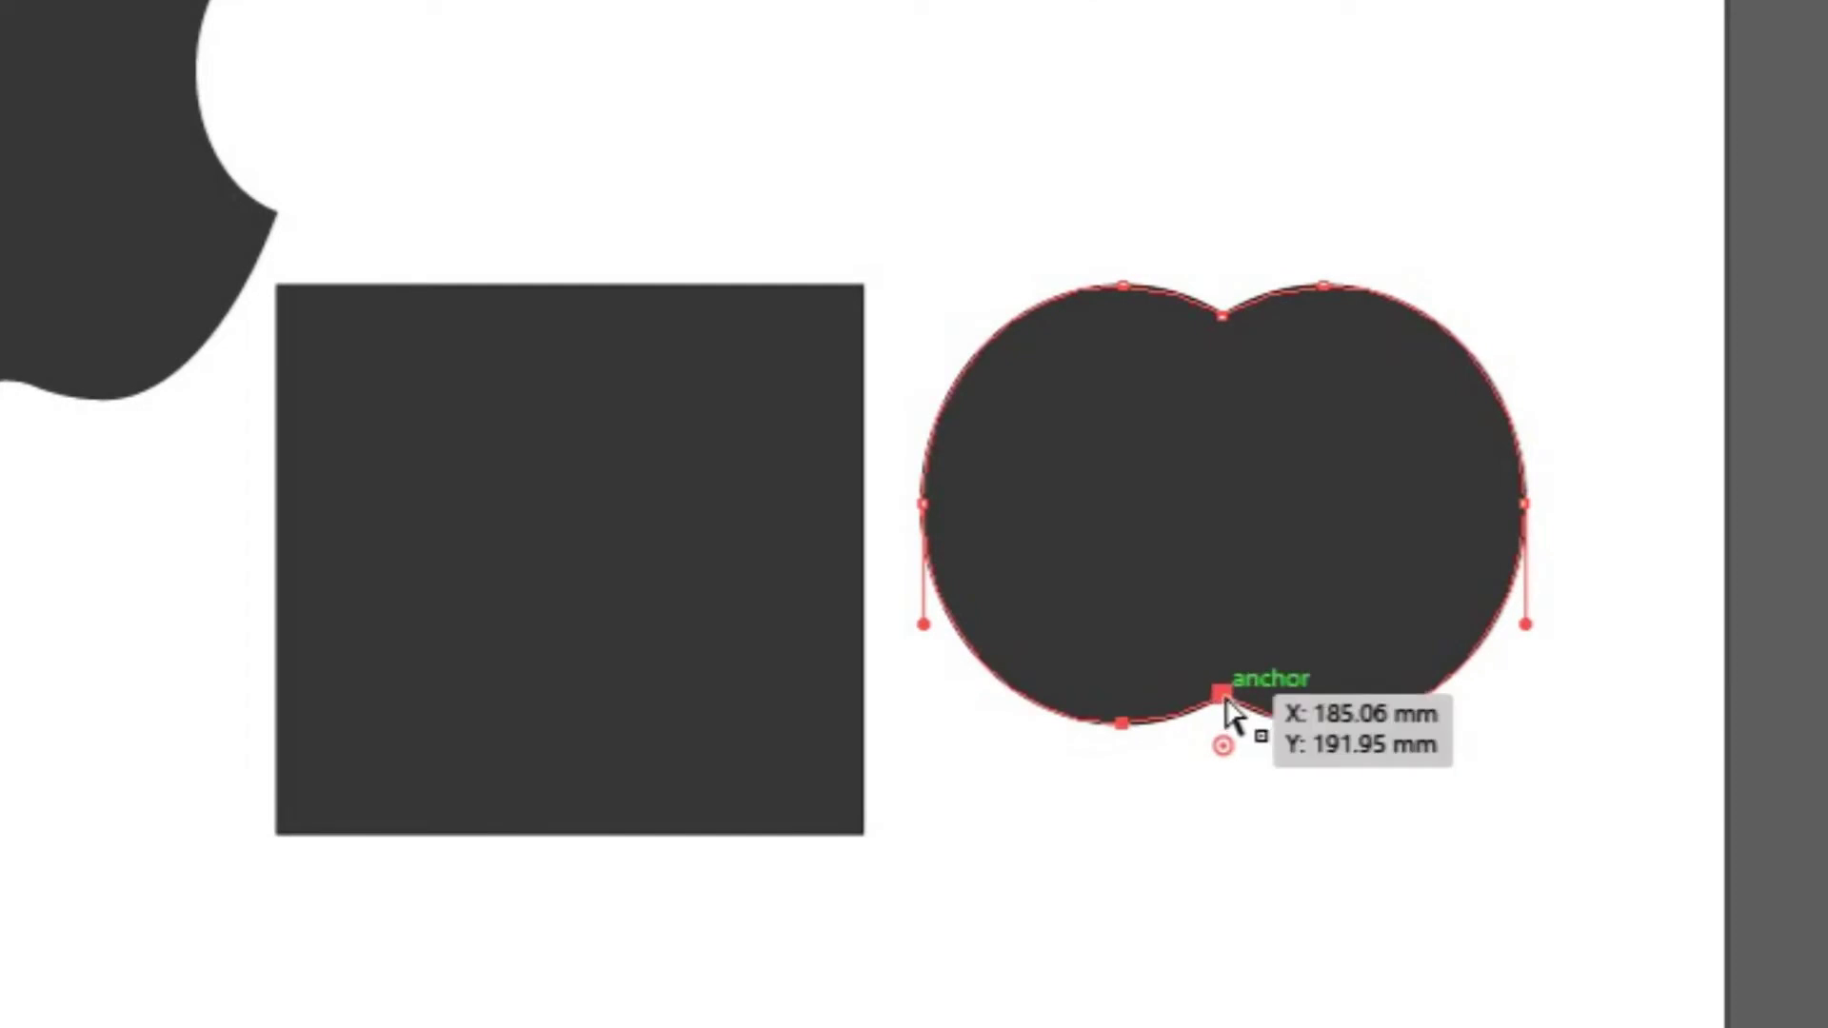
pyautogui.moveTo(1225, 699); pyautogui.dragTo(1227, 807)
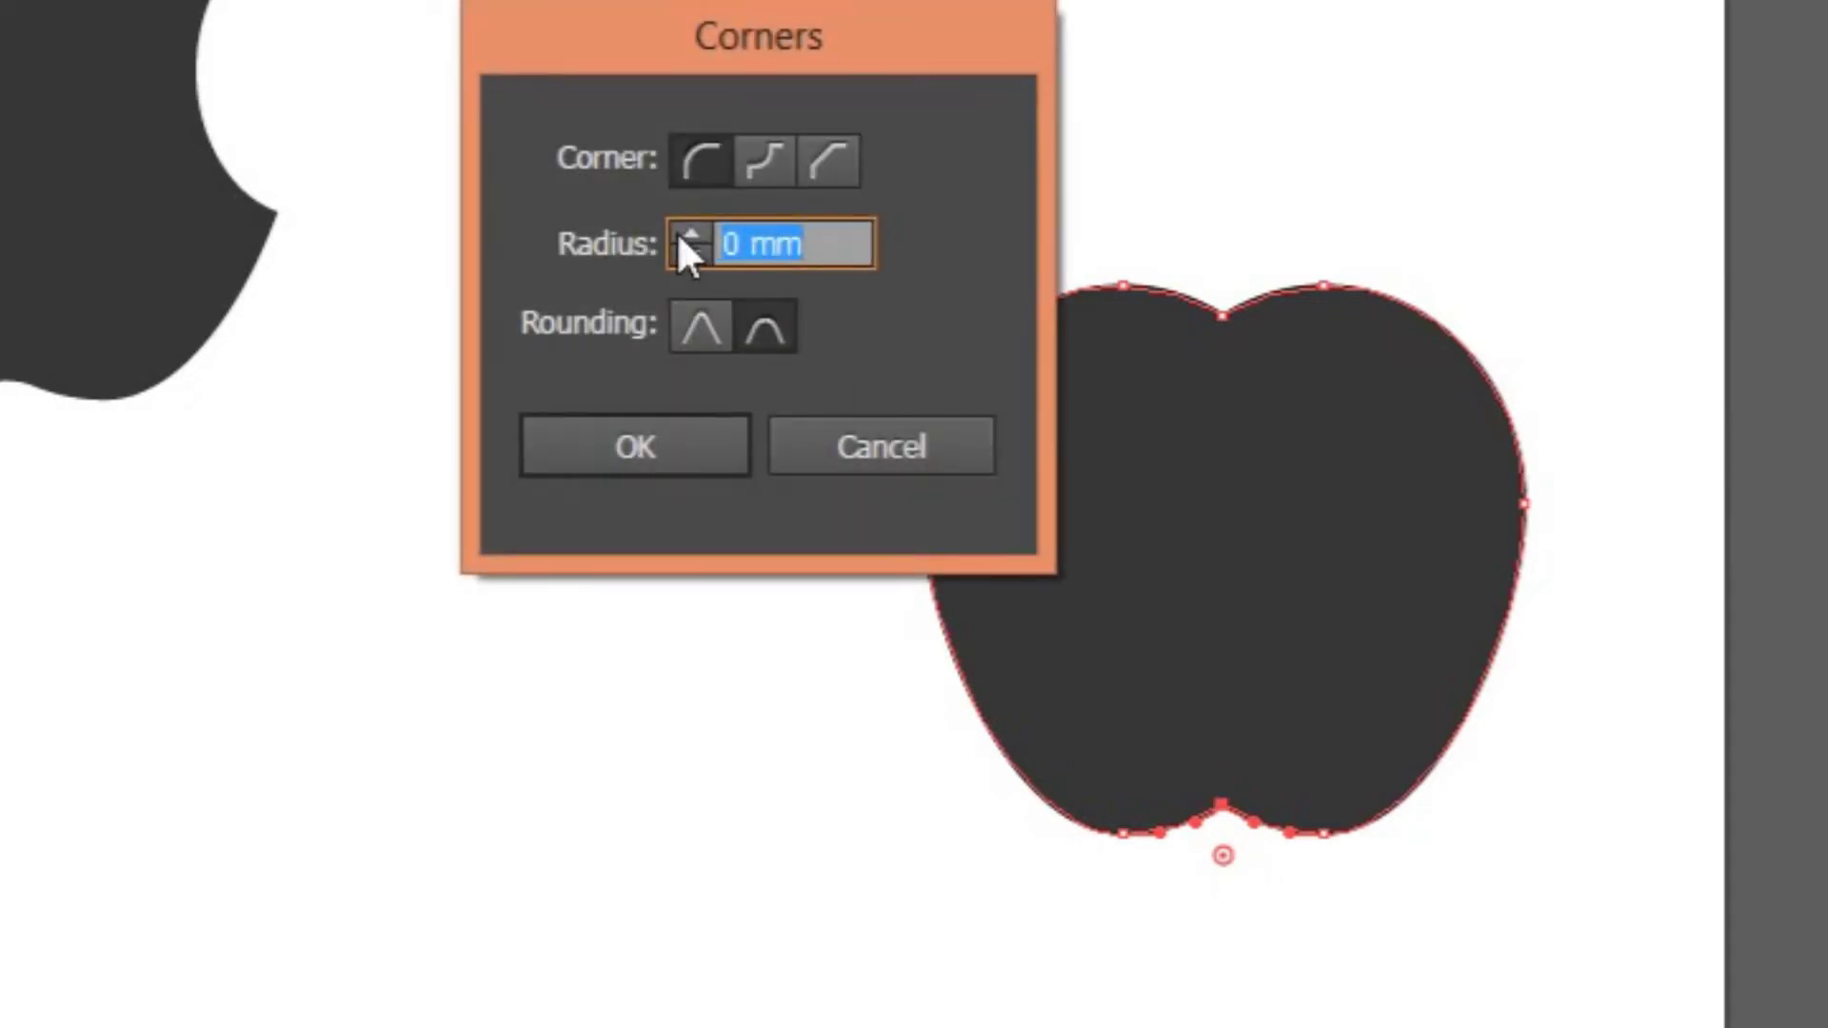
# Round the bottom and top centre dips with a 10 mm corner radius.
pyautogui.click(677, 231)
pyautogui.click(677, 231)
pyautogui.click(679, 253)
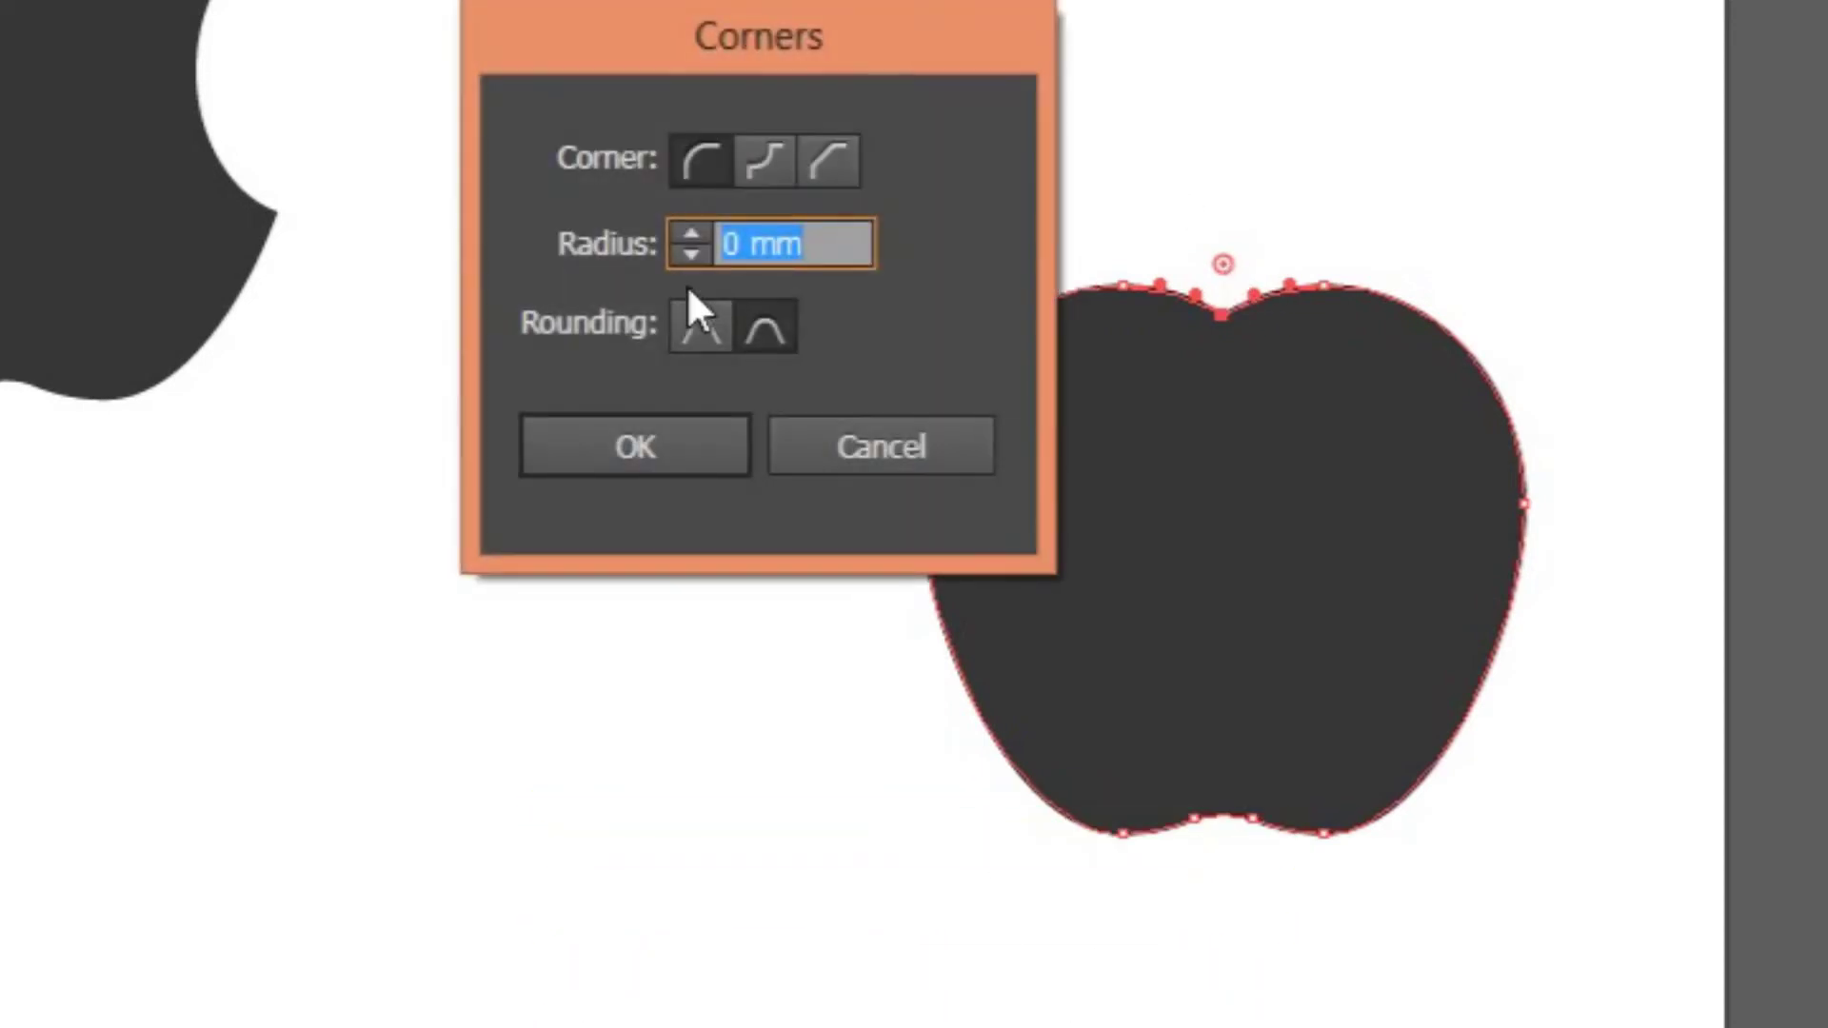
pyautogui.click(693, 236)
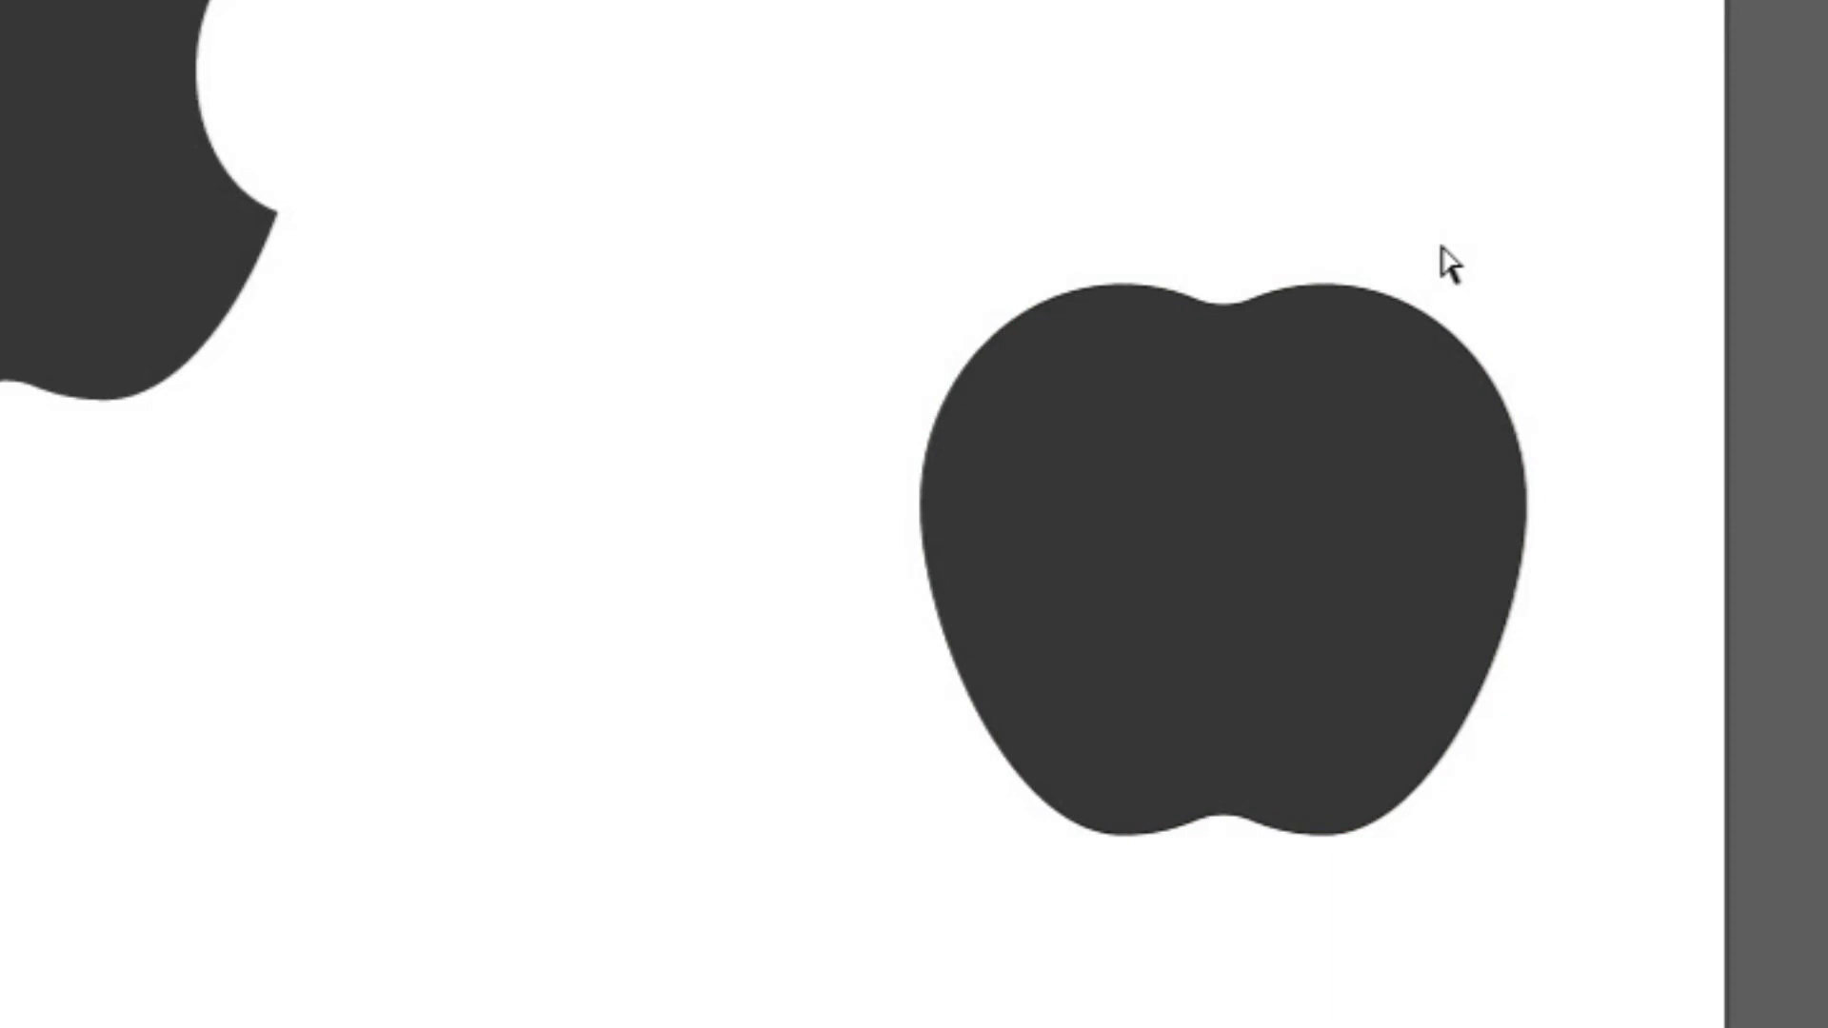
# Draw a 30 × 40 mm ellipse.
pyautogui.scroll(-2, 1187, 633)
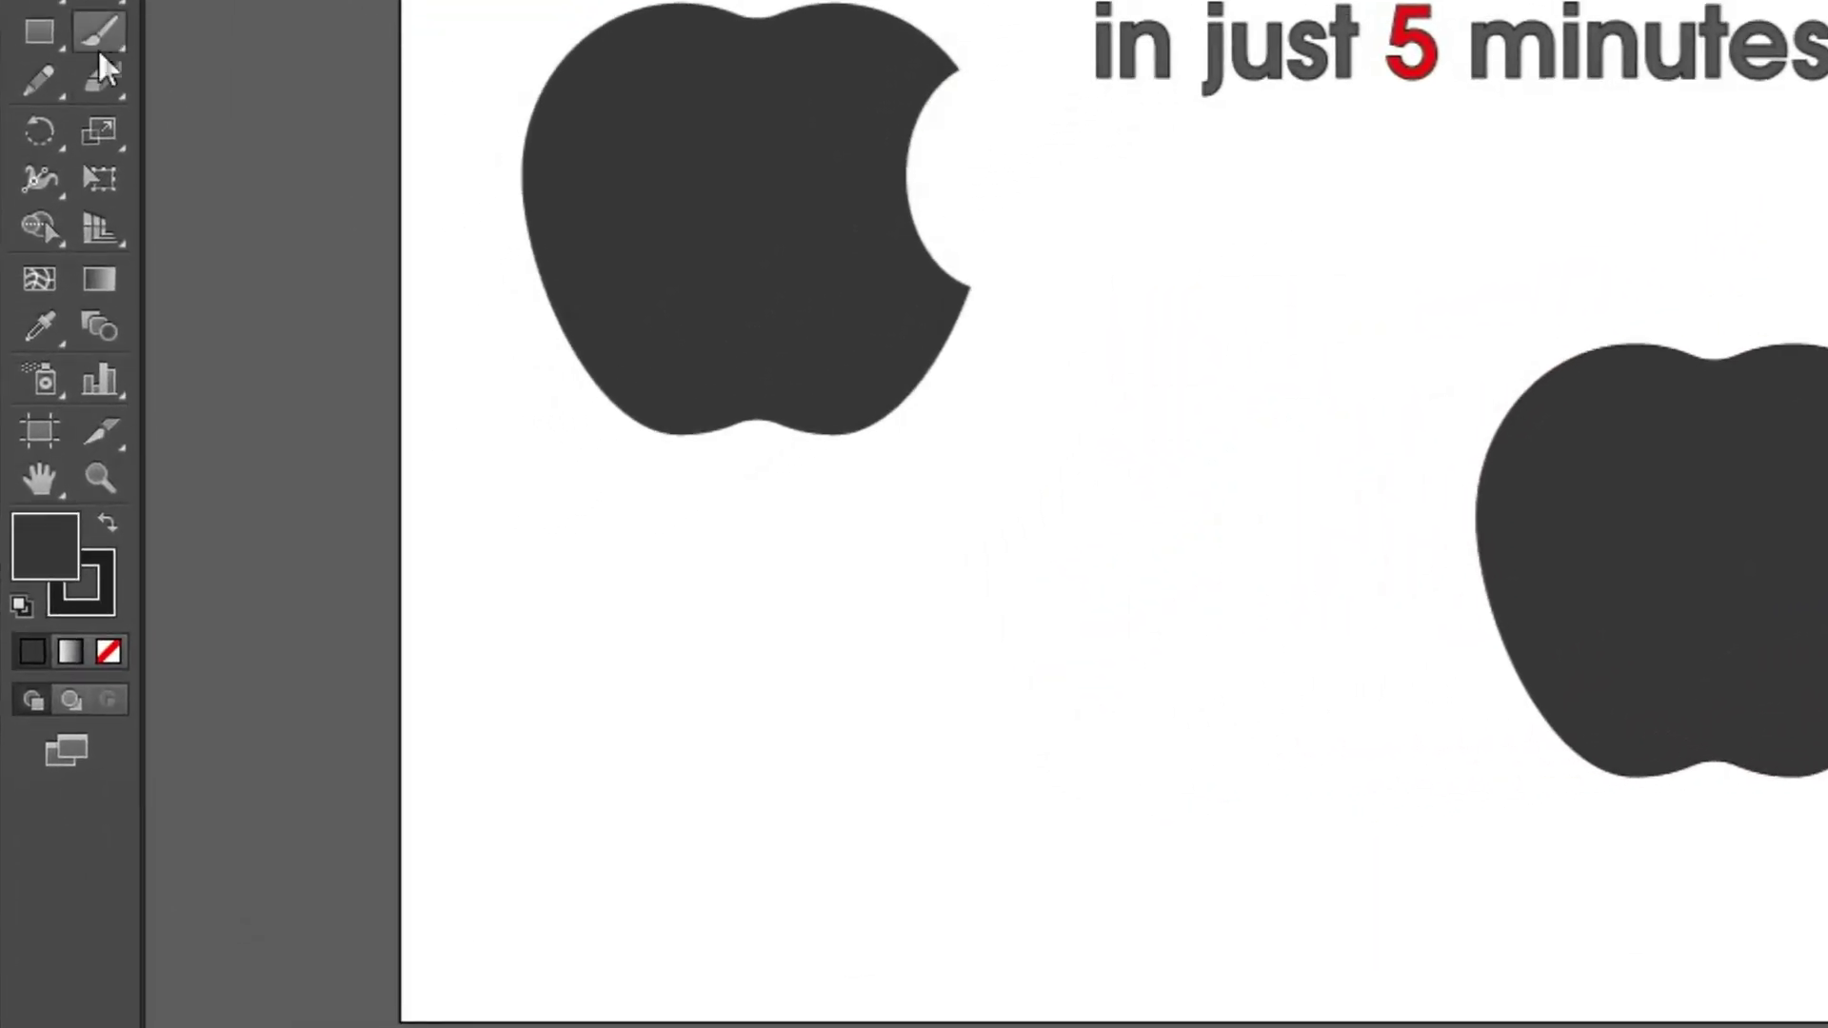
pyautogui.click(46, 32)
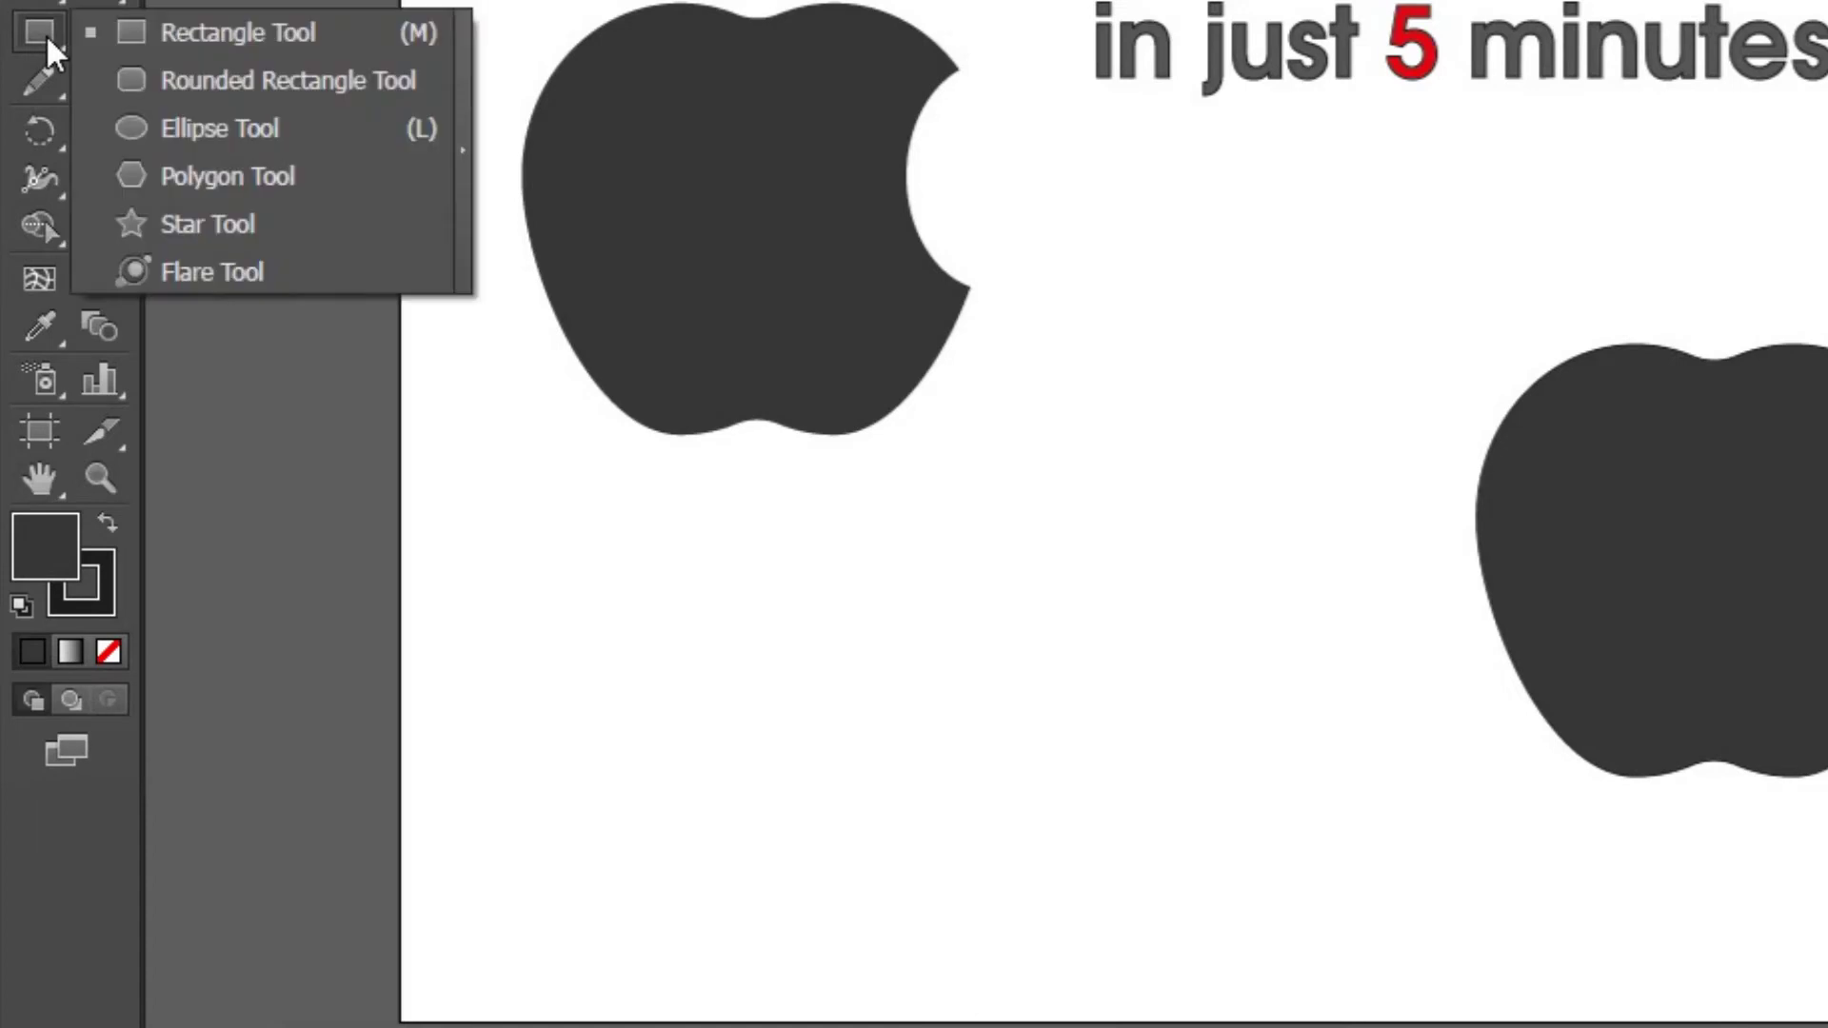
pyautogui.click(158, 129)
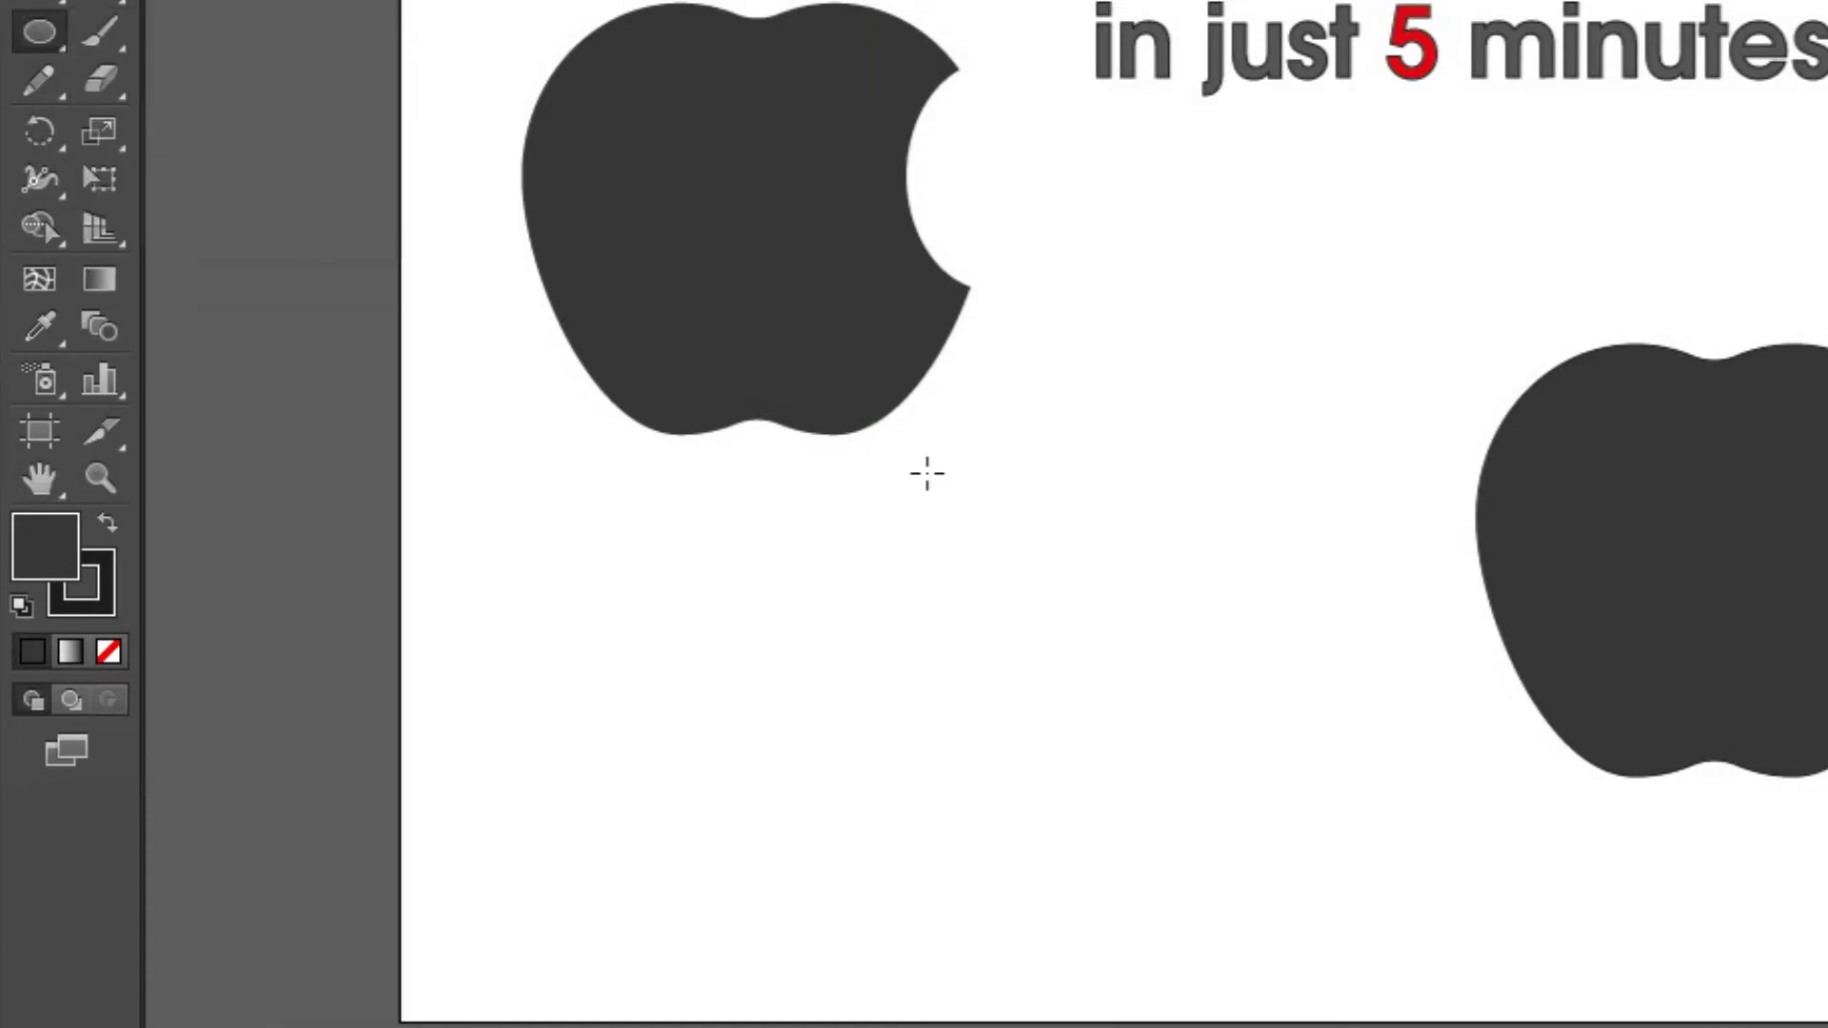
pyautogui.click(1106, 669)
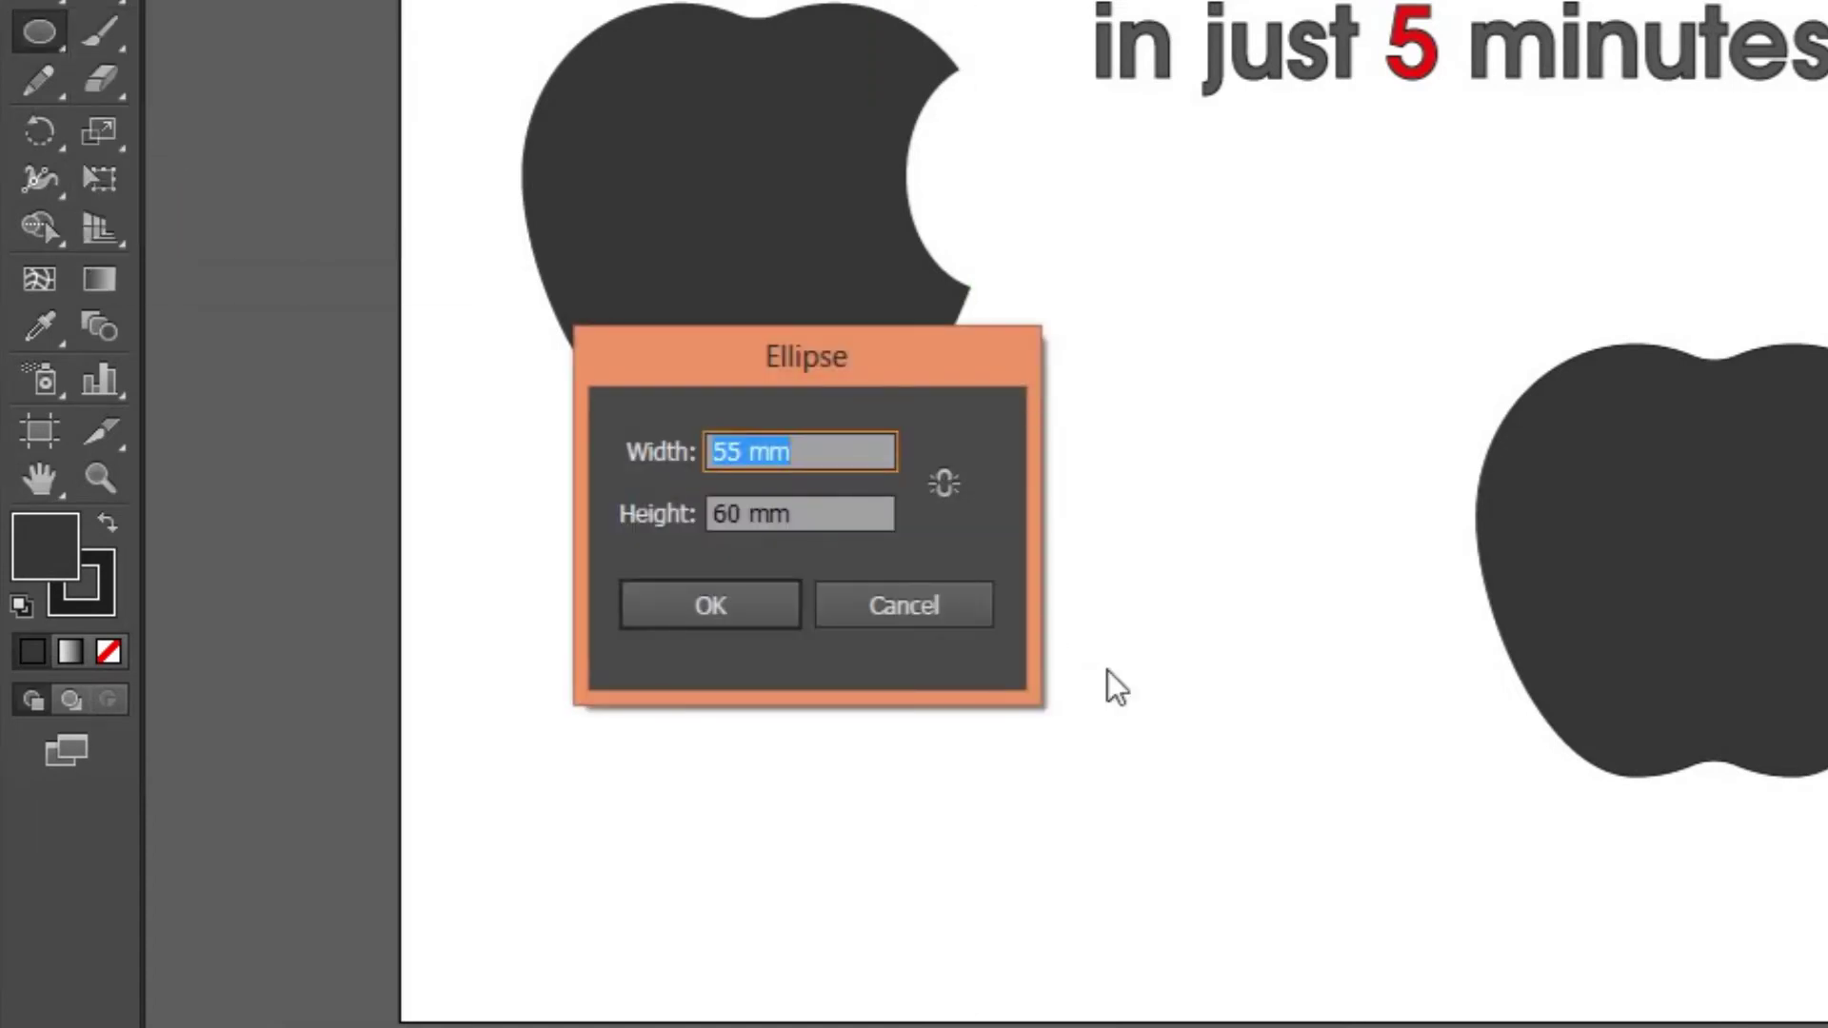
pyautogui.write('30')
pyautogui.press('Tab')
pyautogui.write('40')
pyautogui.press('Return')
# Position the small ellipse over the apple body's right edge where the bite goes.
pyautogui.click(32, 147)
pyautogui.moveTo(865, 786); pyautogui.dragTo(1408, 608)
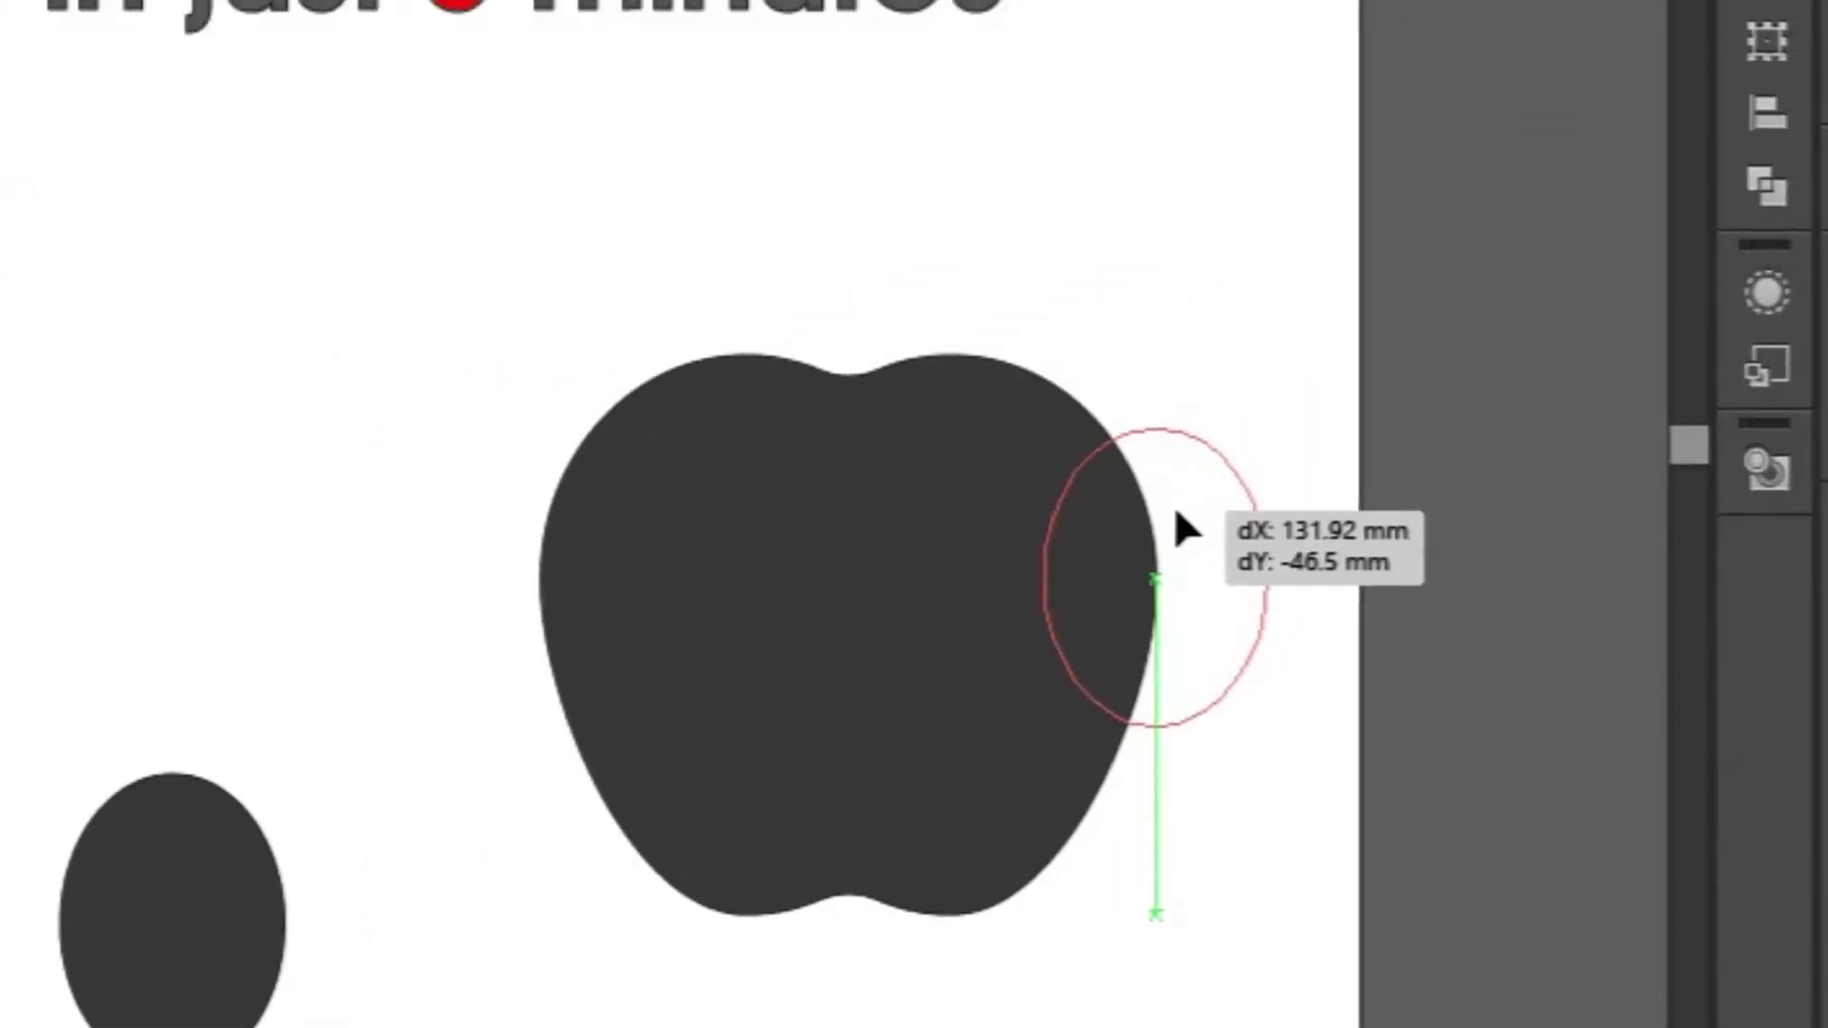
pyautogui.moveTo(1407, 598); pyautogui.dragTo(1412, 585)
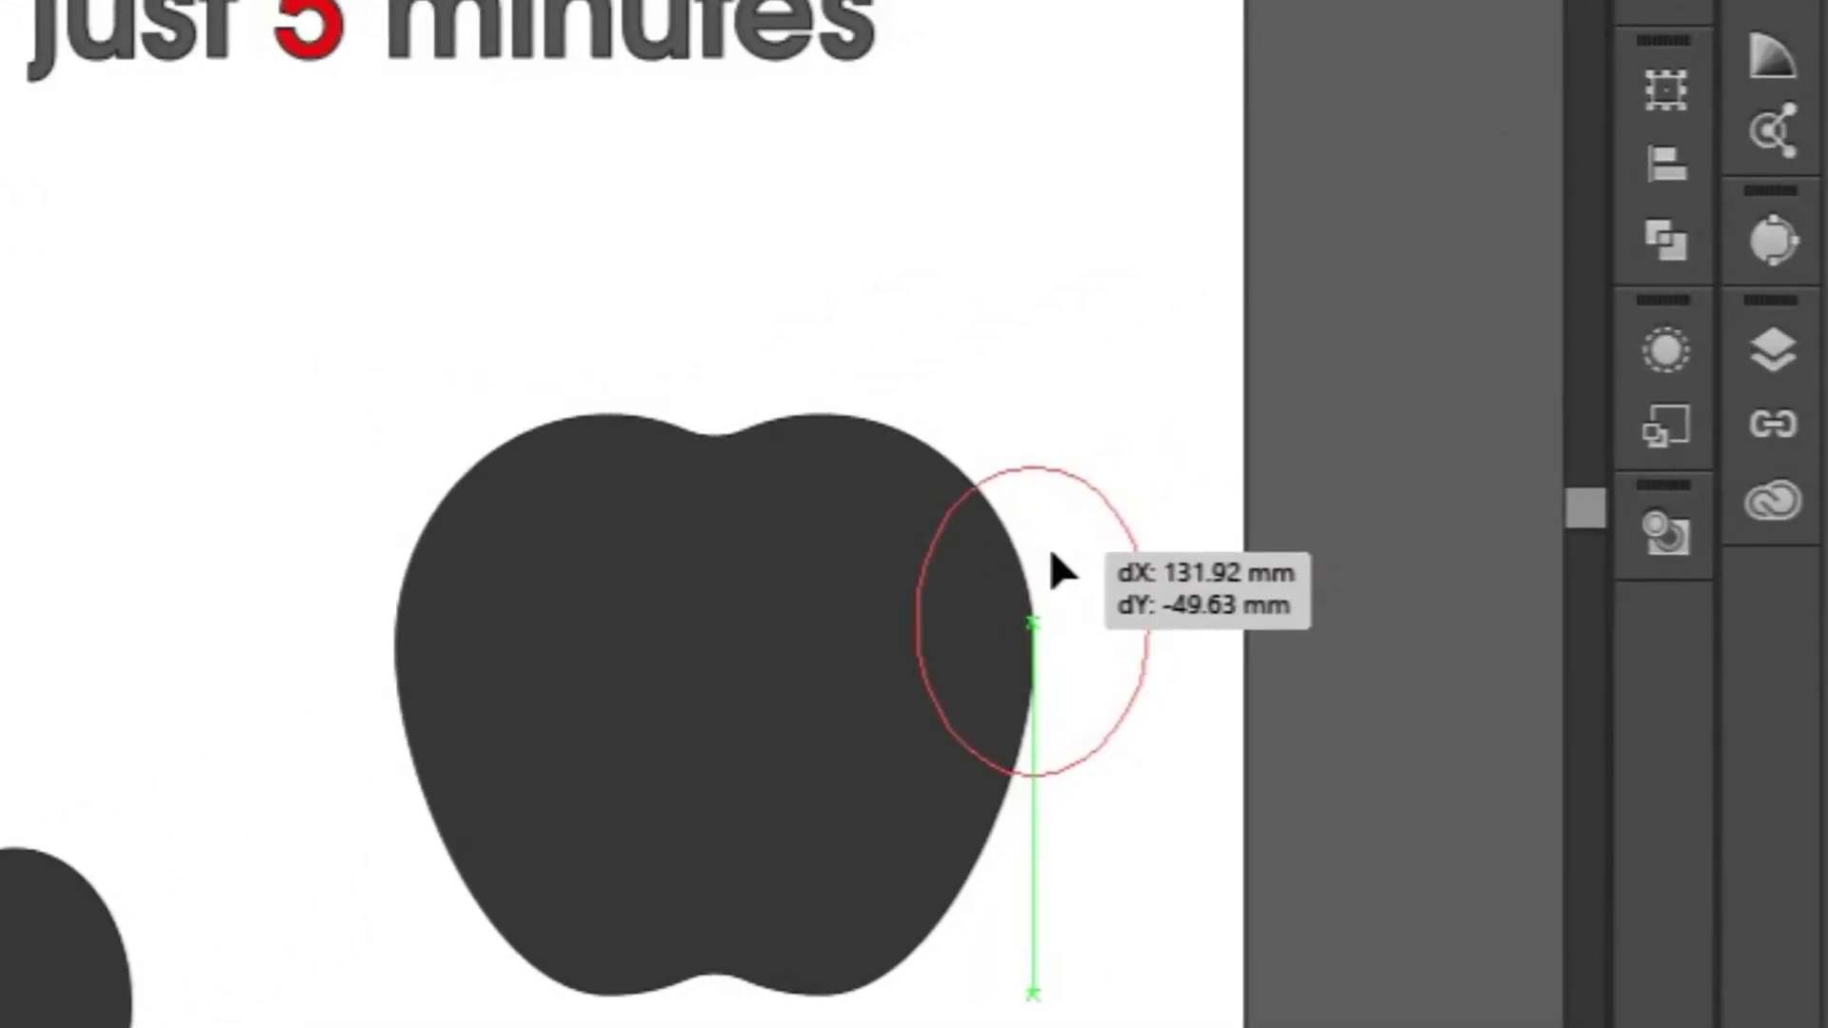
pyautogui.moveTo(1051, 555); pyautogui.dragTo(1045, 560)
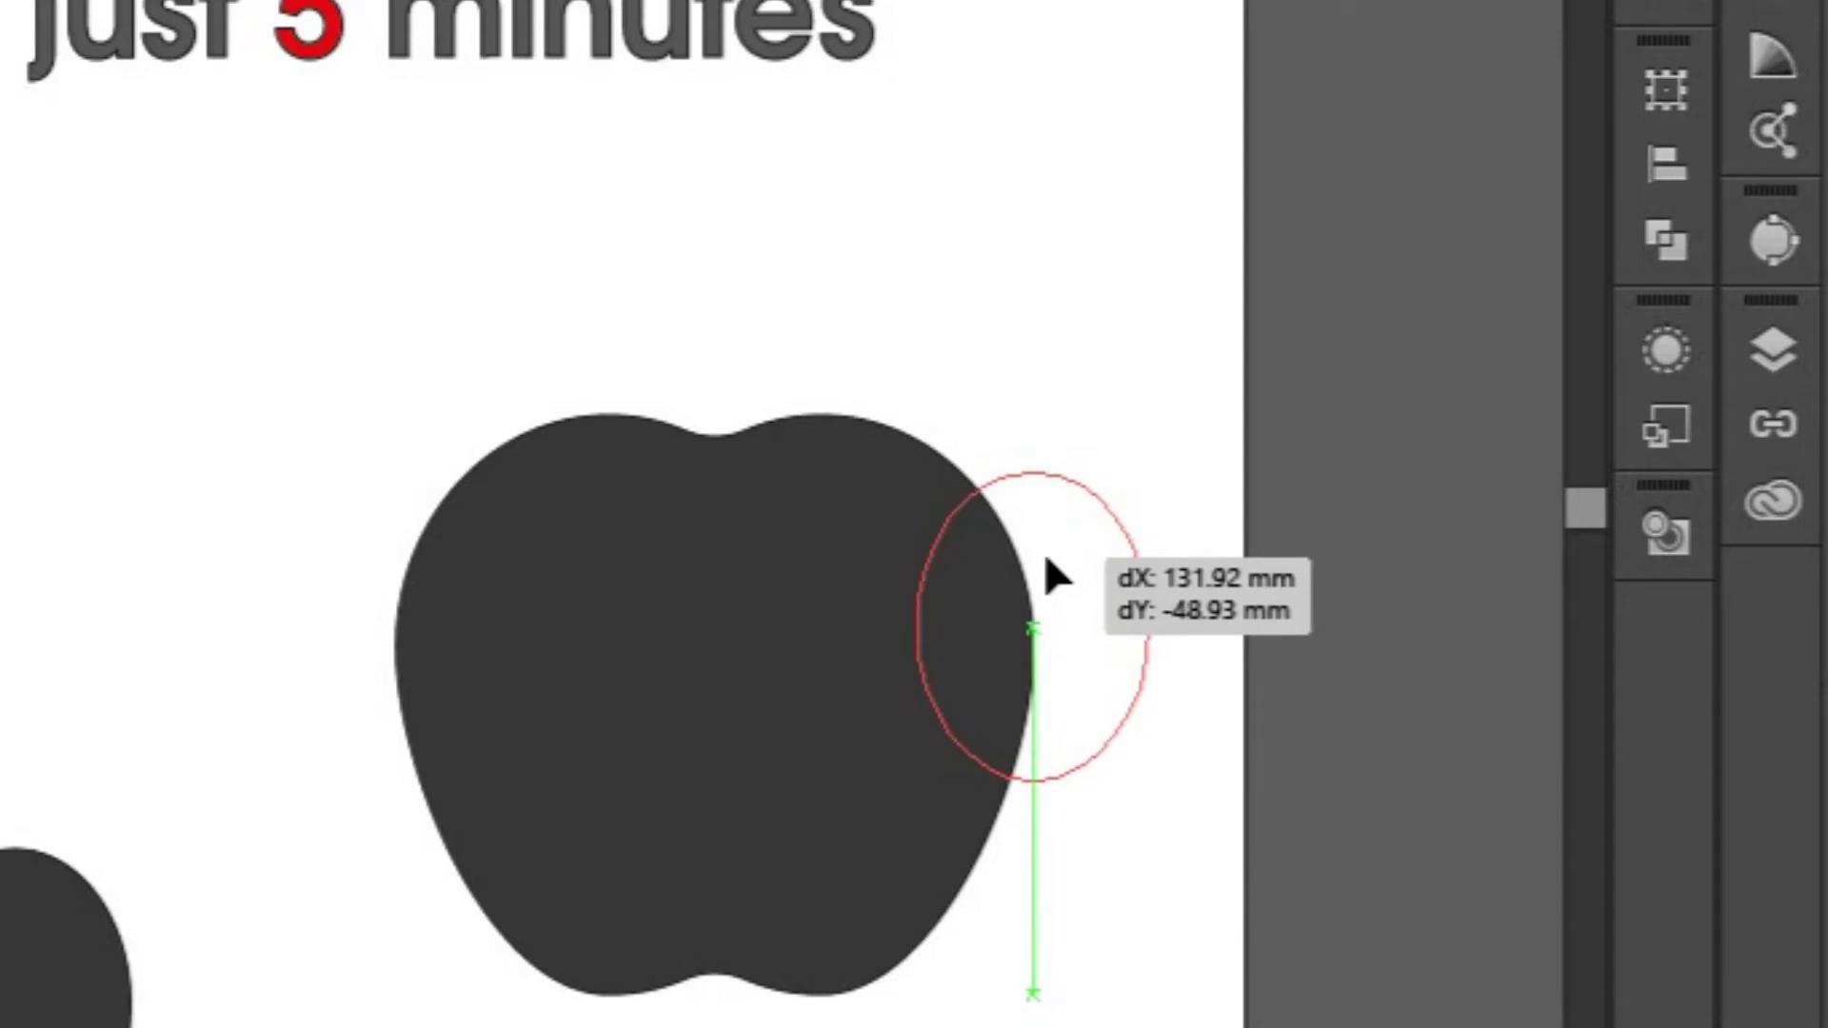
pyautogui.moveTo(1045, 560); pyautogui.dragTo(1046, 568)
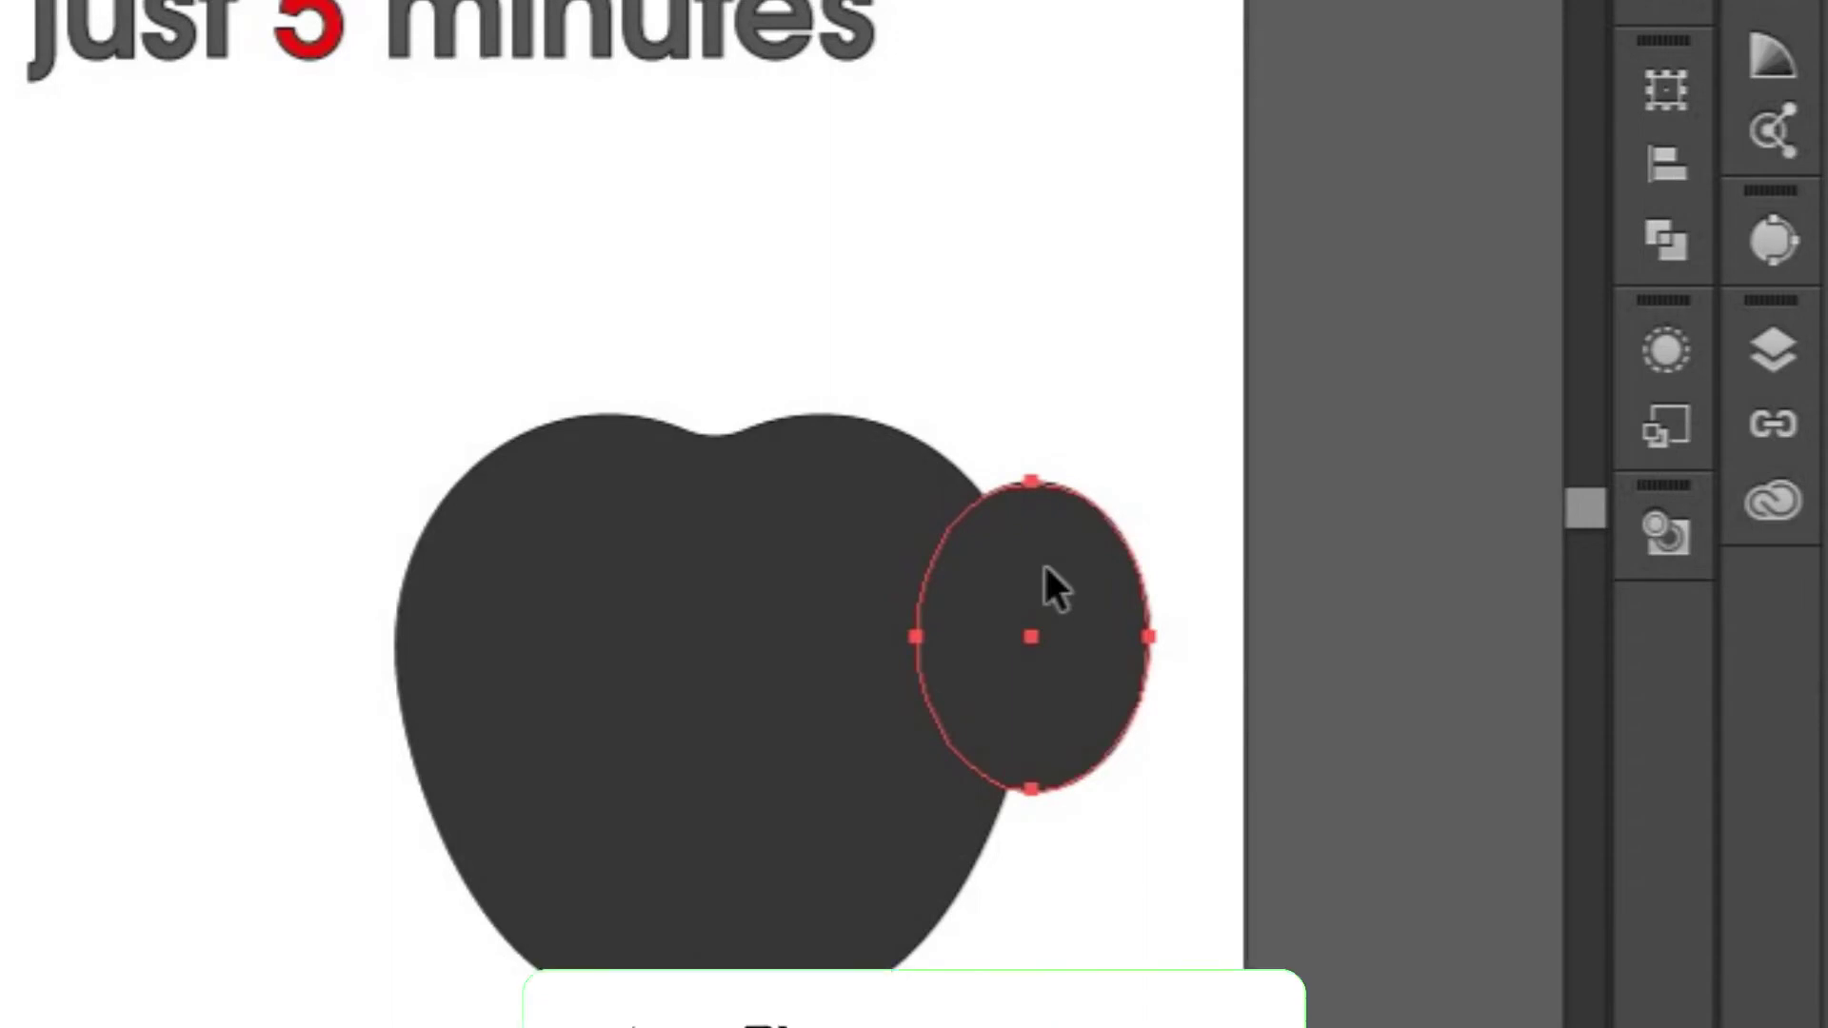
# Select the apple body and ellipse and cut the bite with Pathfinder Minus Front.
pyautogui.click(1677, 244)
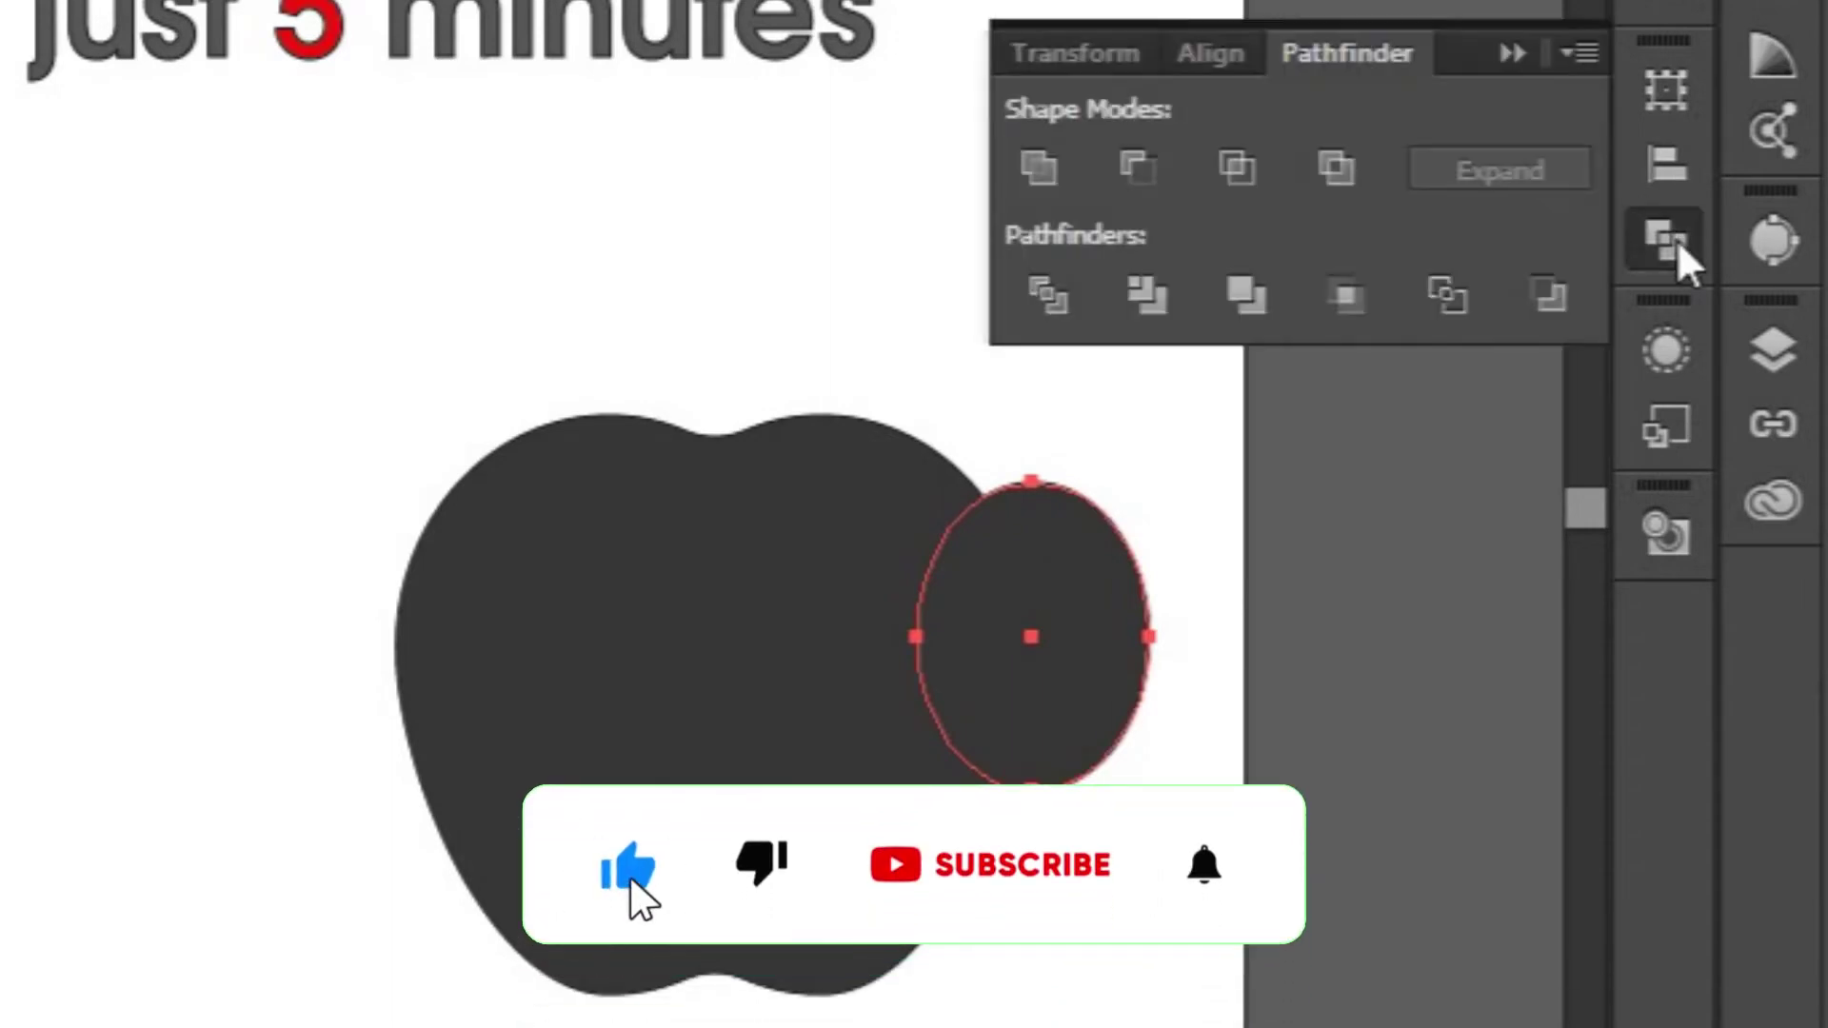
pyautogui.click(718, 383)
pyautogui.moveTo(718, 383); pyautogui.dragTo(1186, 688)
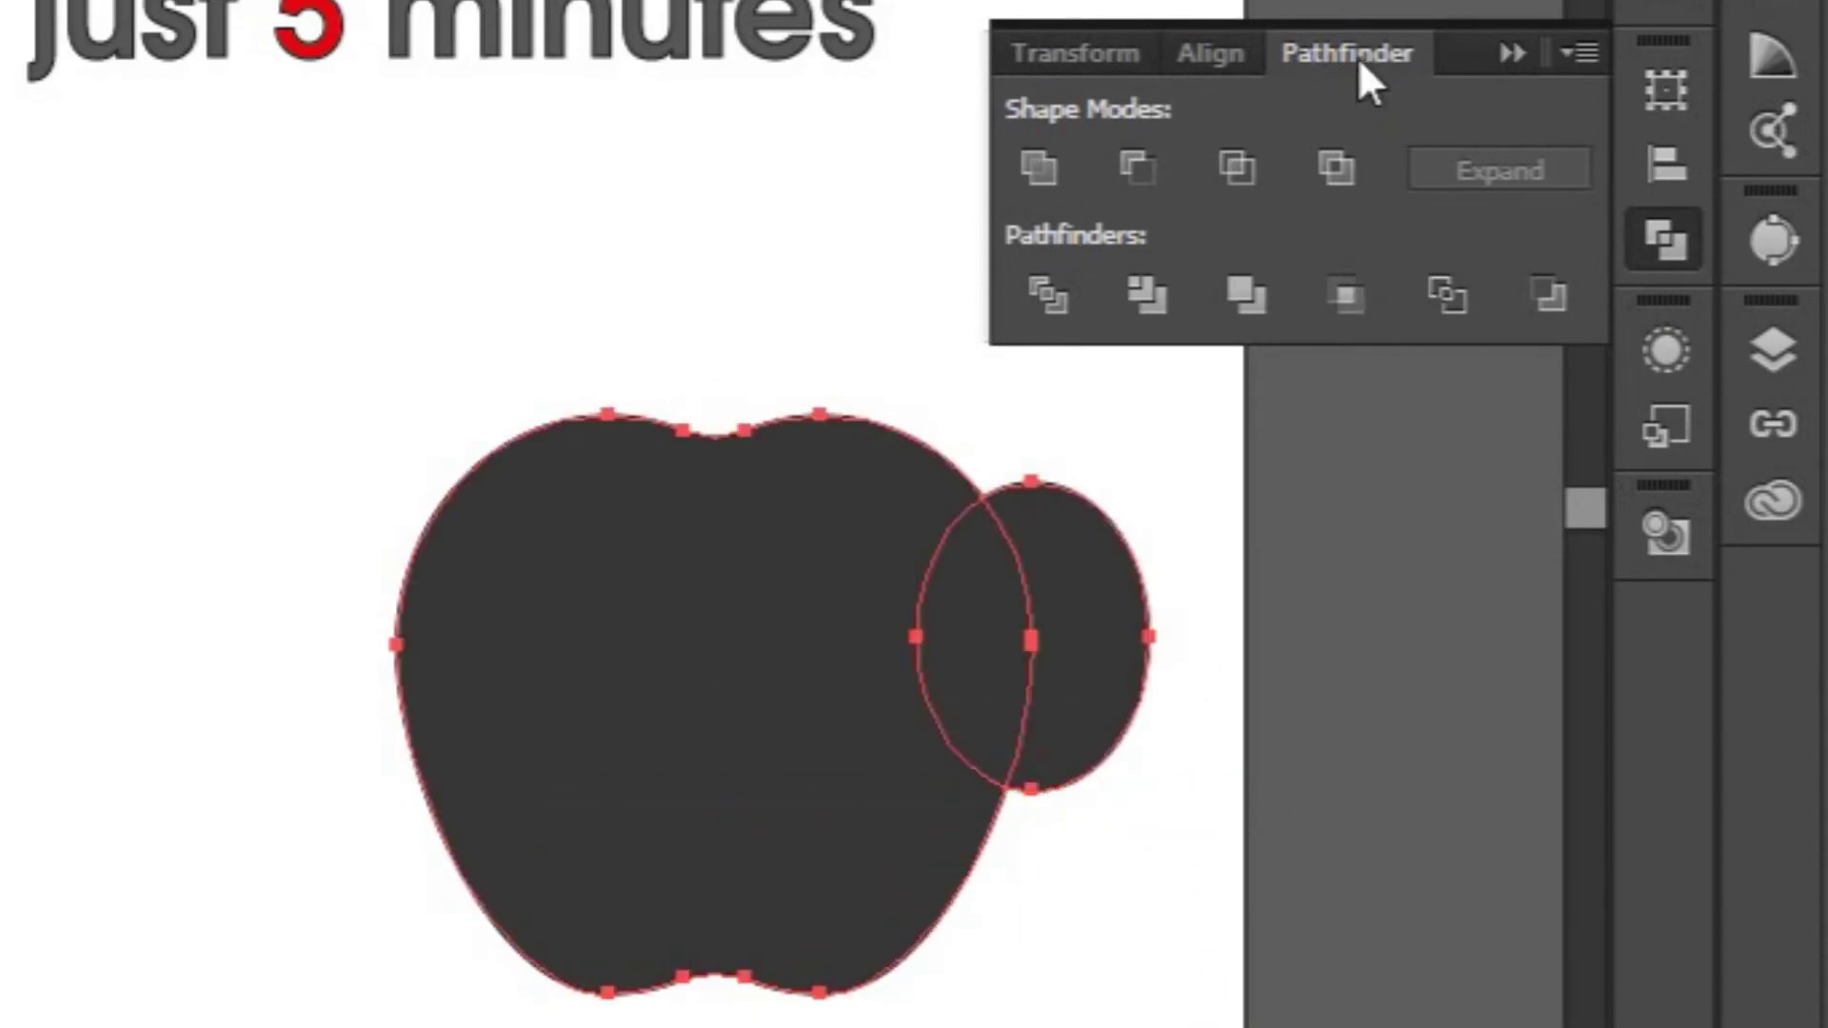
pyautogui.click(1140, 170)
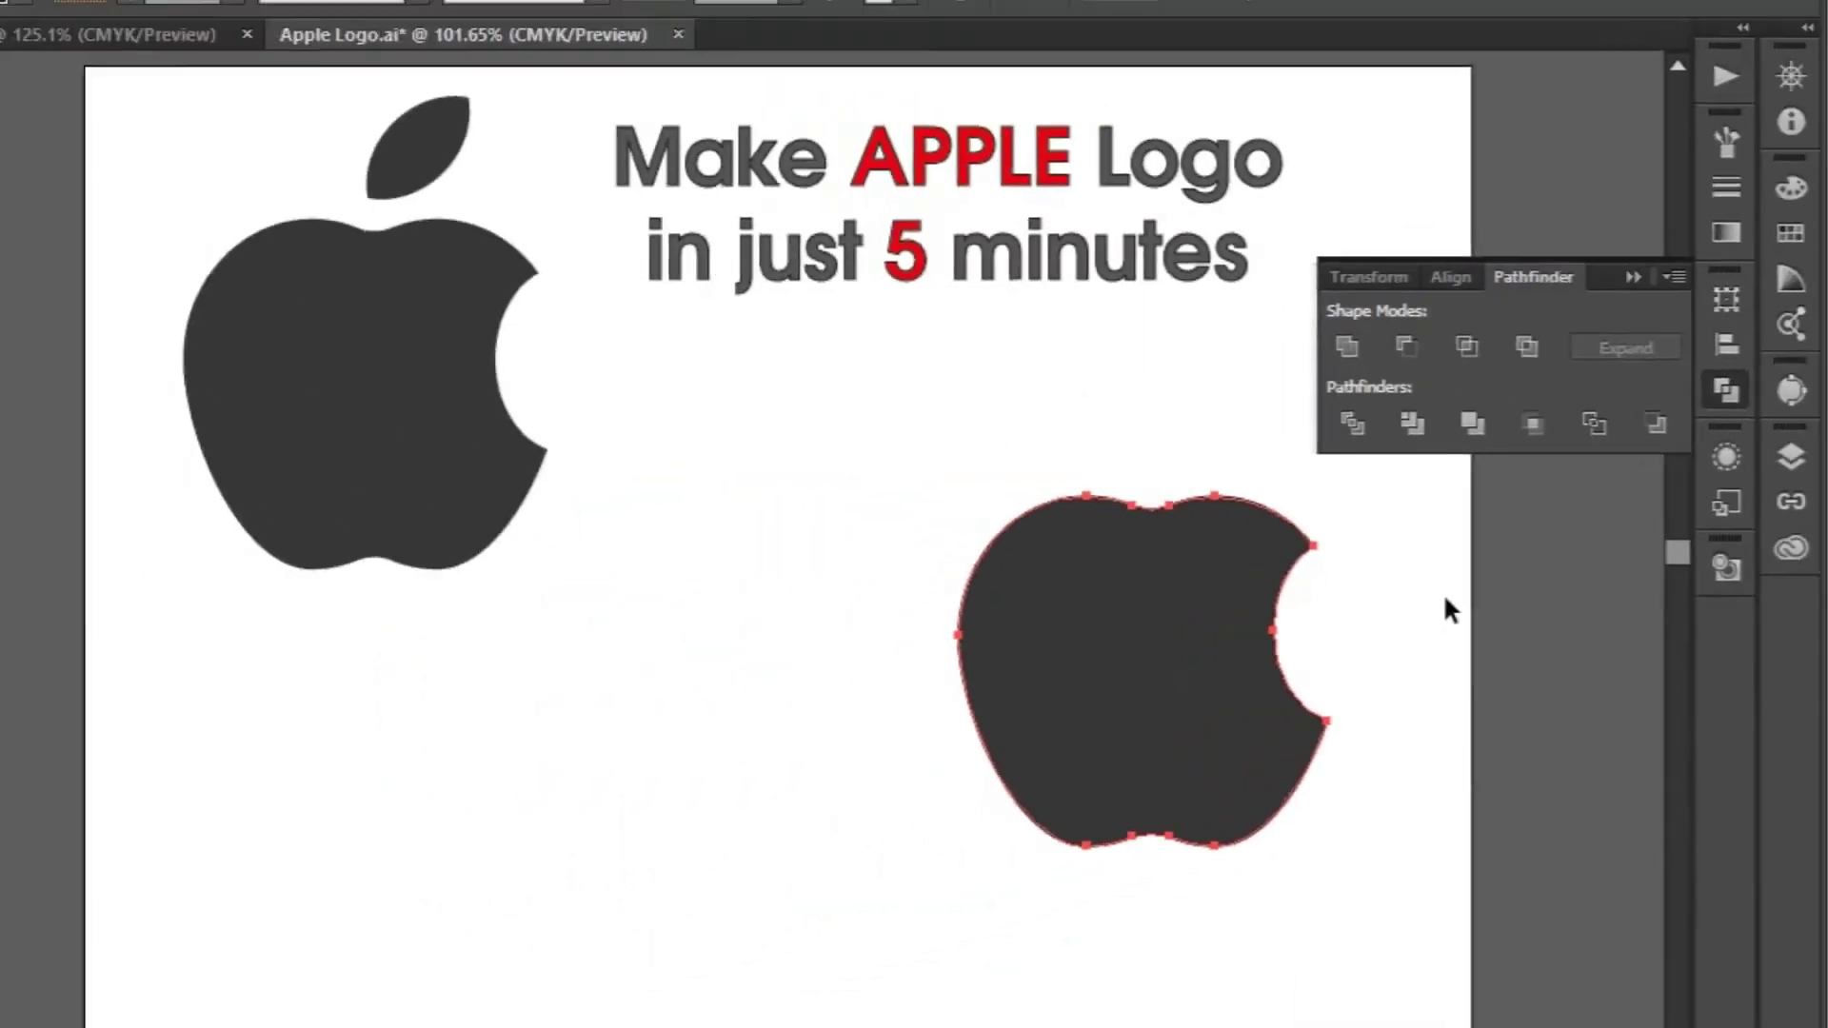
pyautogui.click(1444, 599)
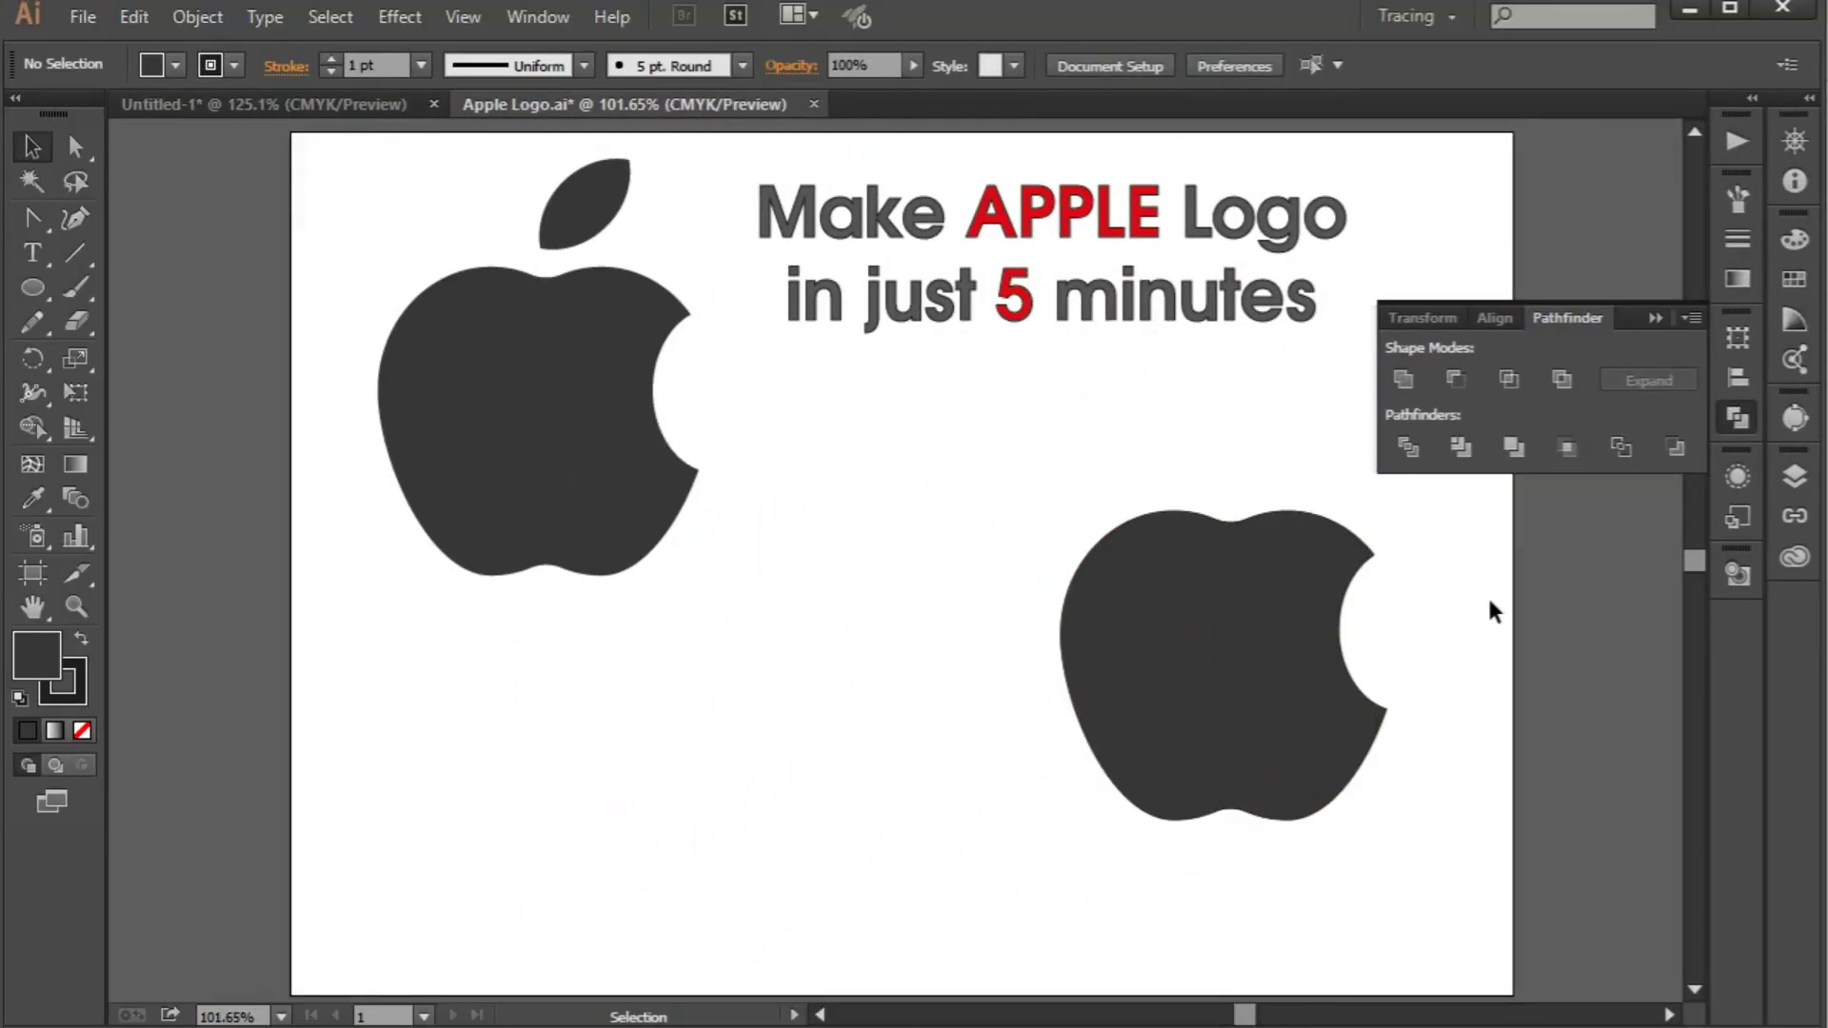
# Create two 30 × 35 mm ellipses.
pyautogui.click(33, 287)
pyautogui.click(819, 686)
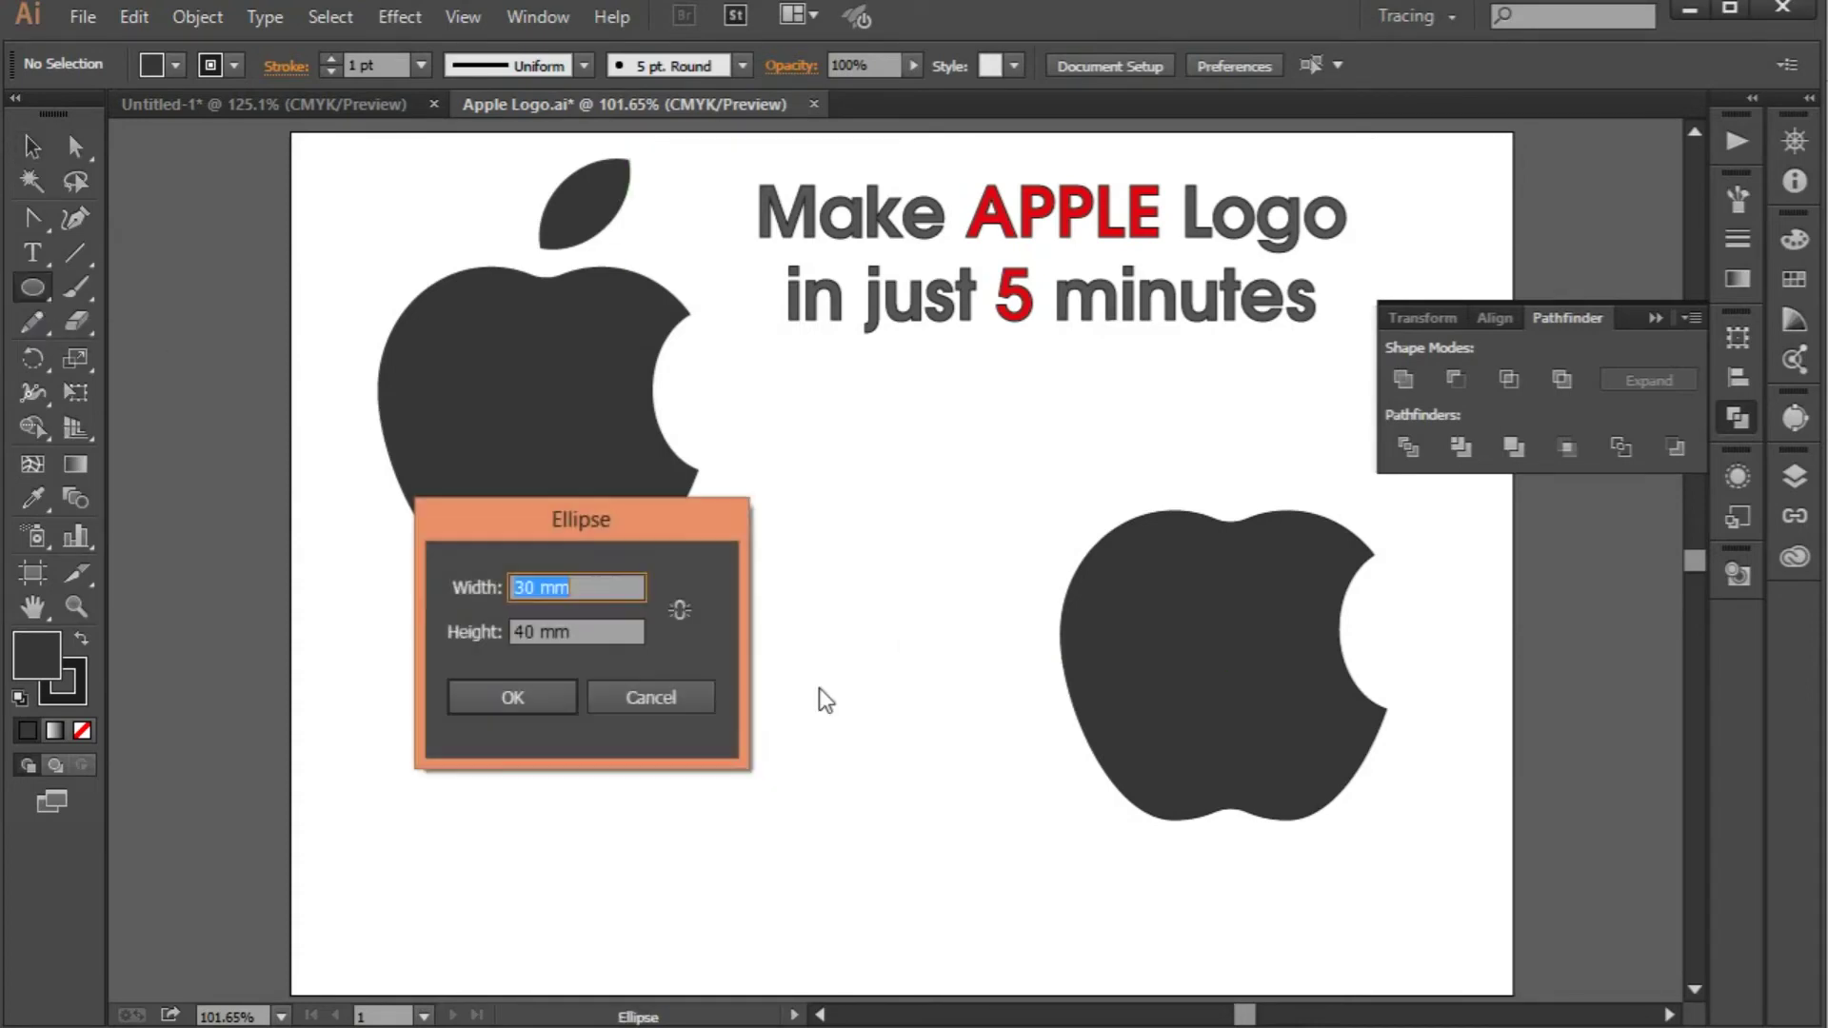
pyautogui.moveTo(581, 520); pyautogui.dragTo(892, 524)
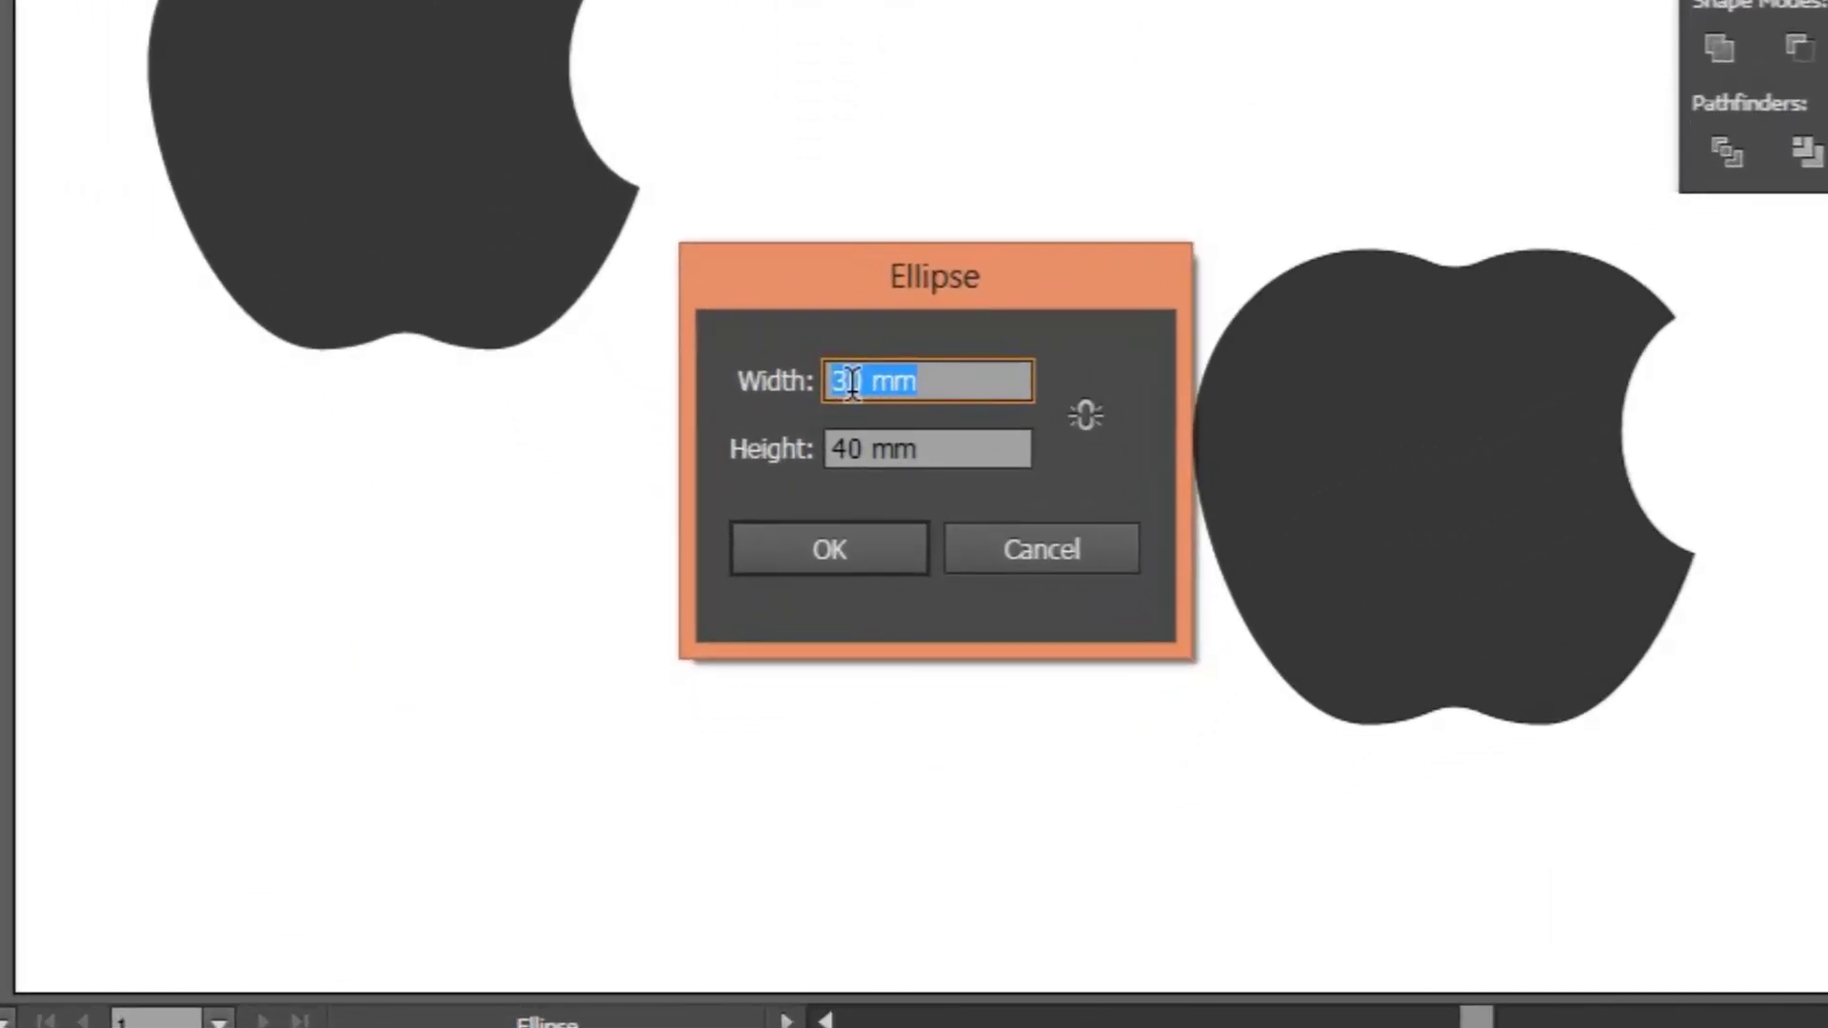
pyautogui.doubleClick(868, 451)
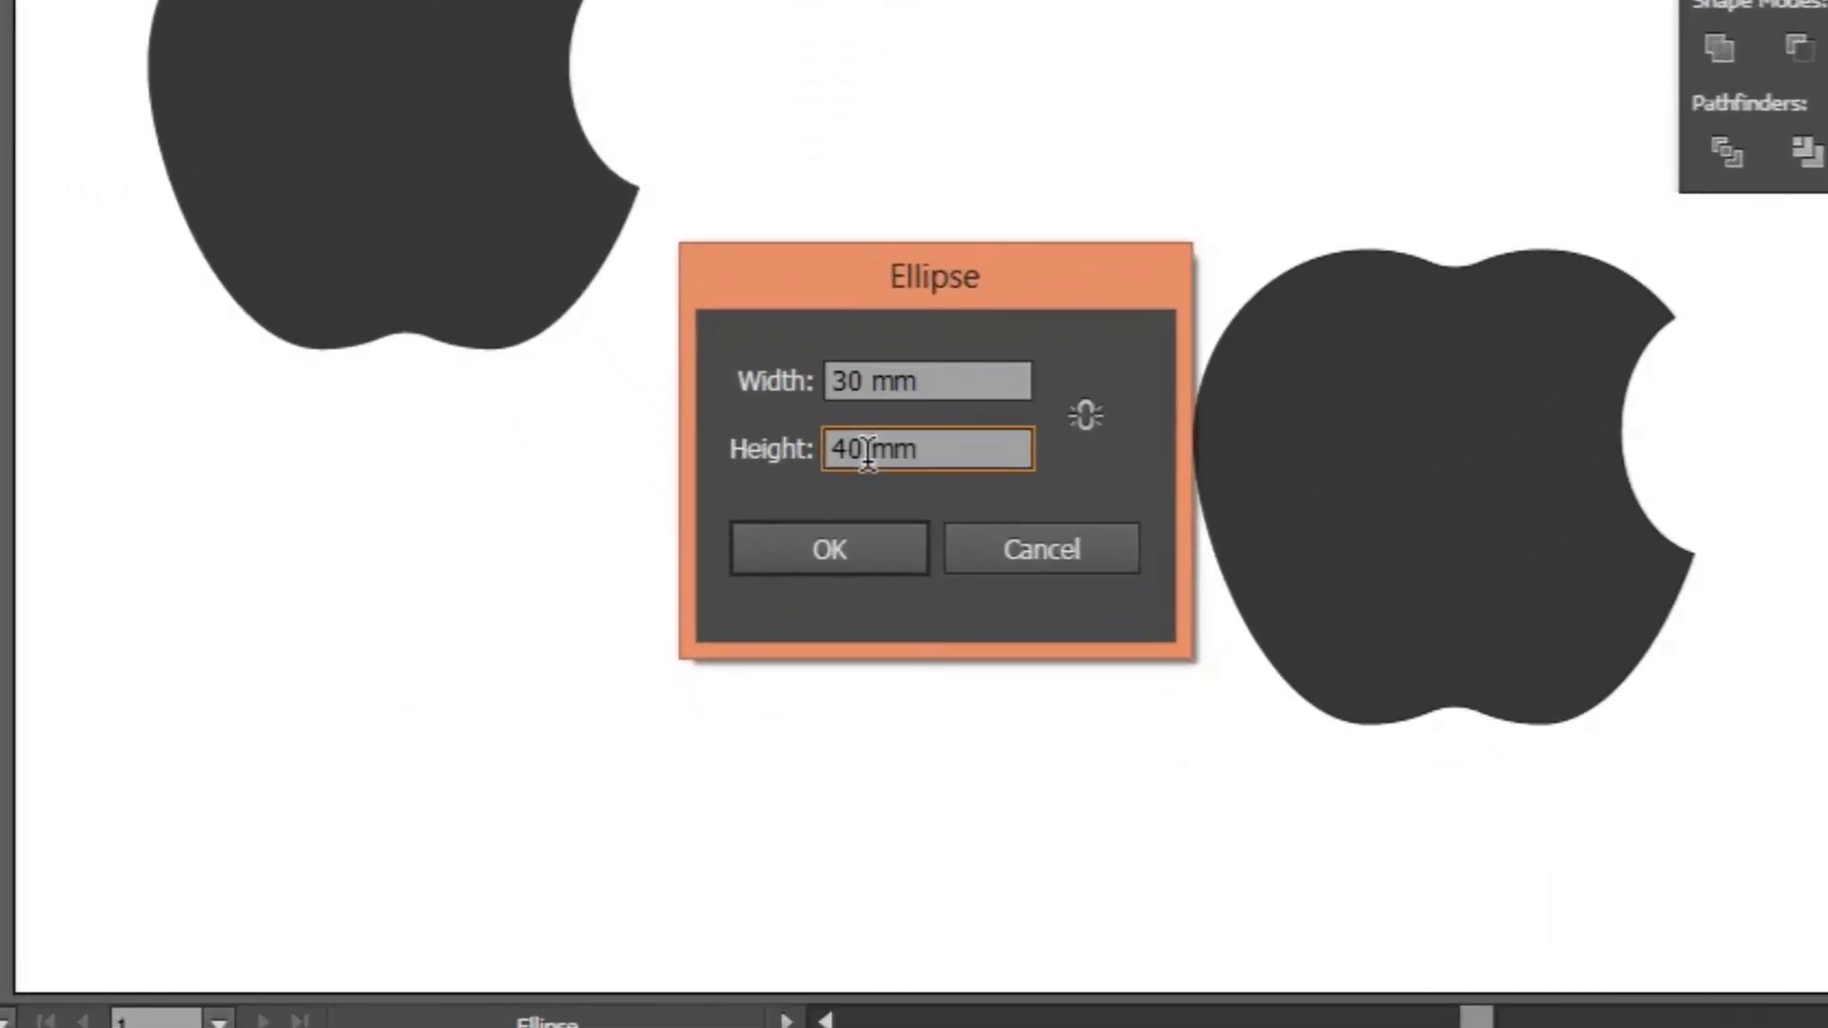
pyautogui.write('35')
pyautogui.click(836, 545)
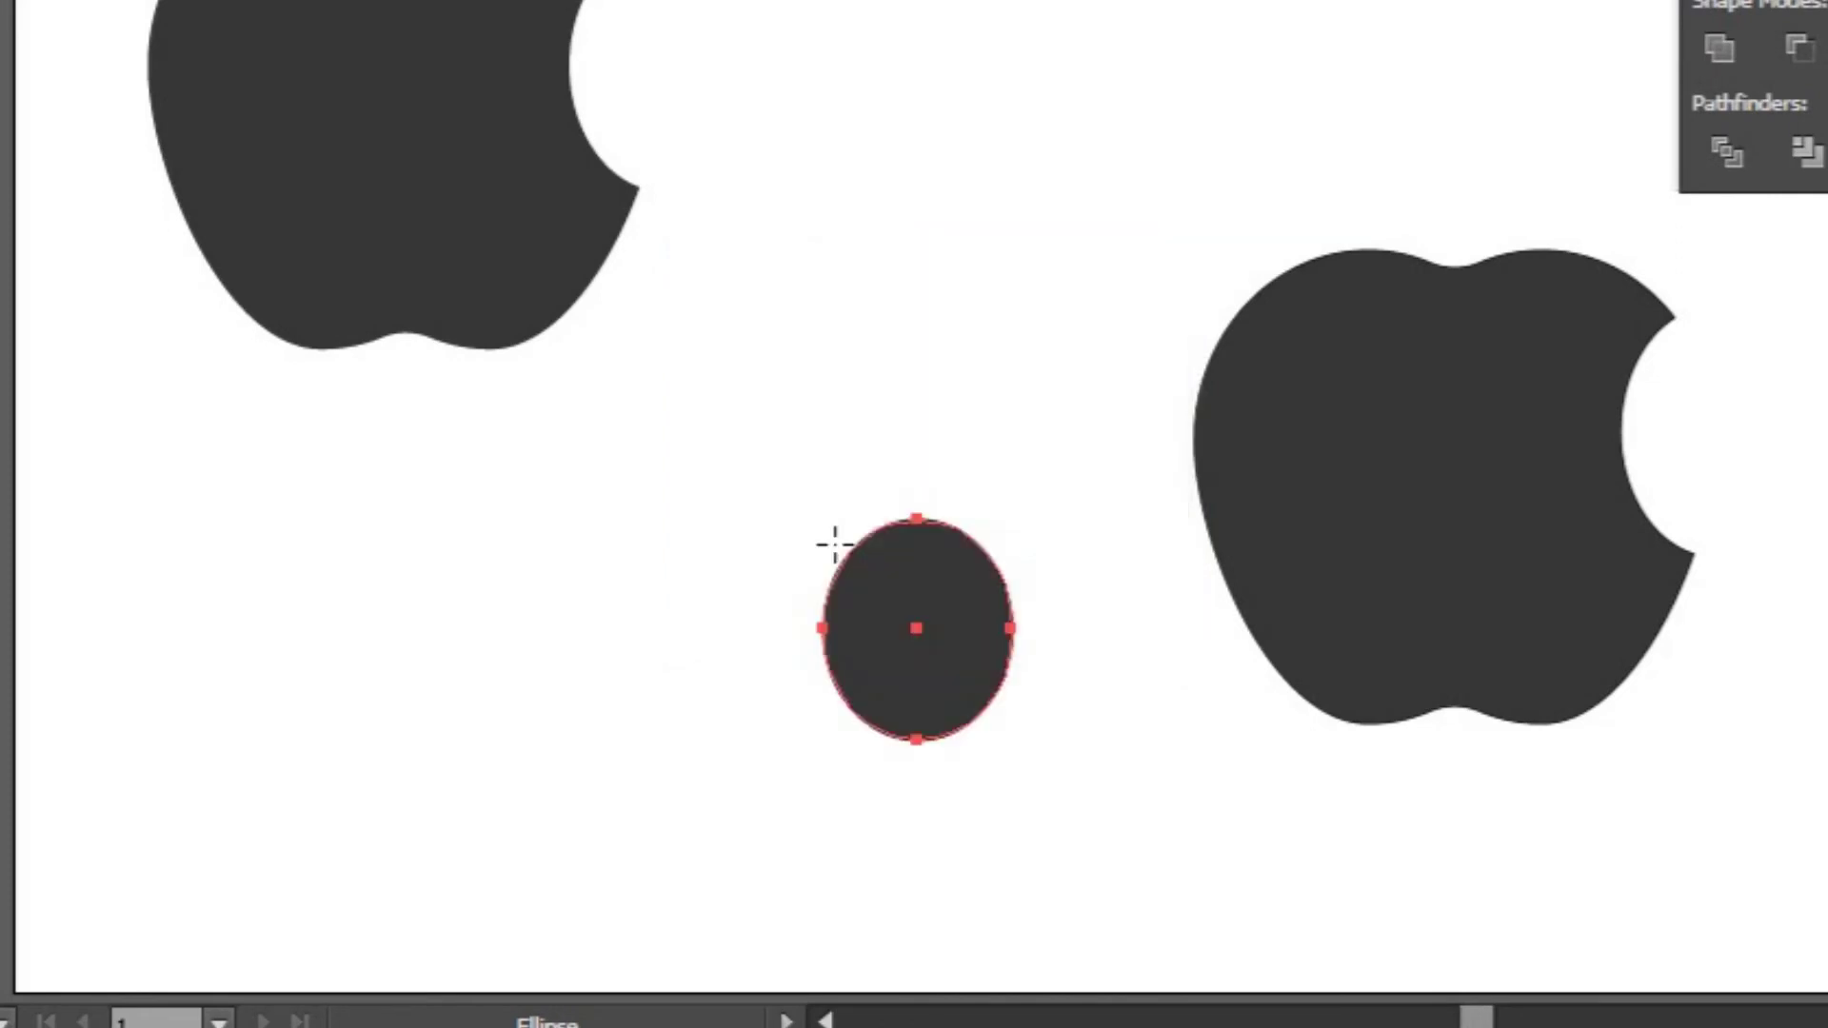
pyautogui.click(717, 535)
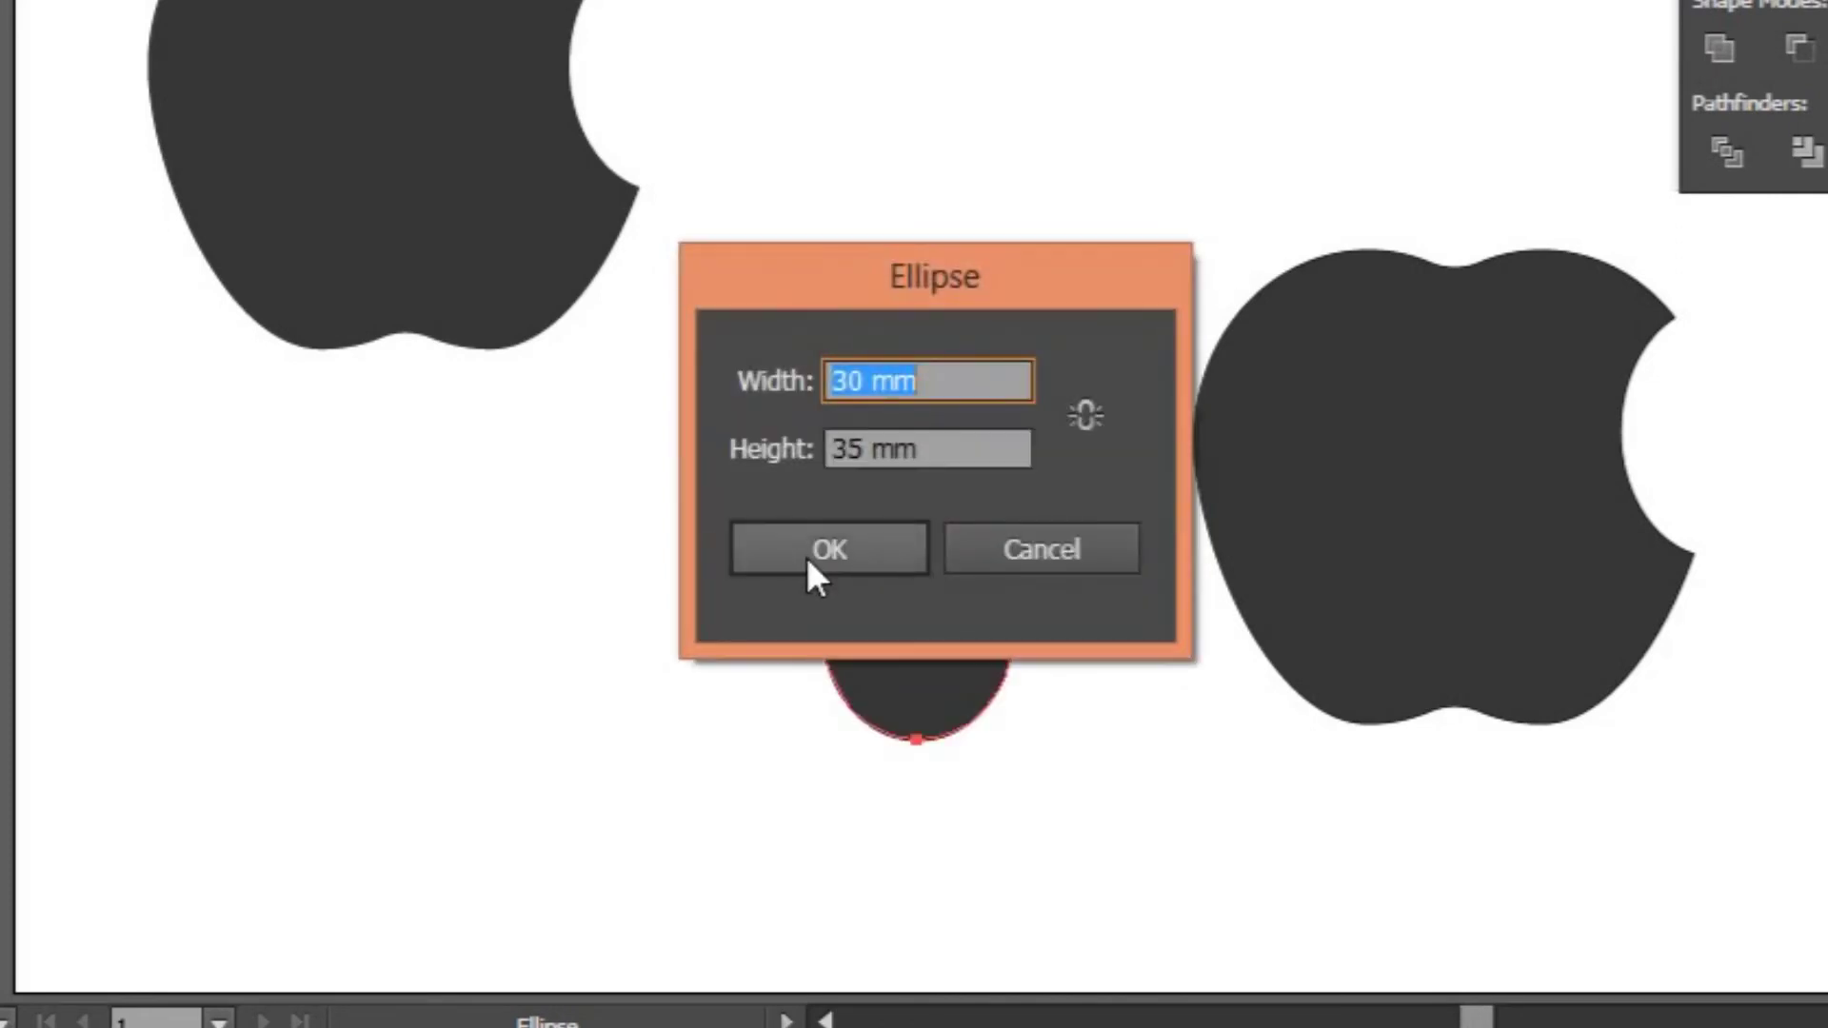
pyautogui.click(808, 560)
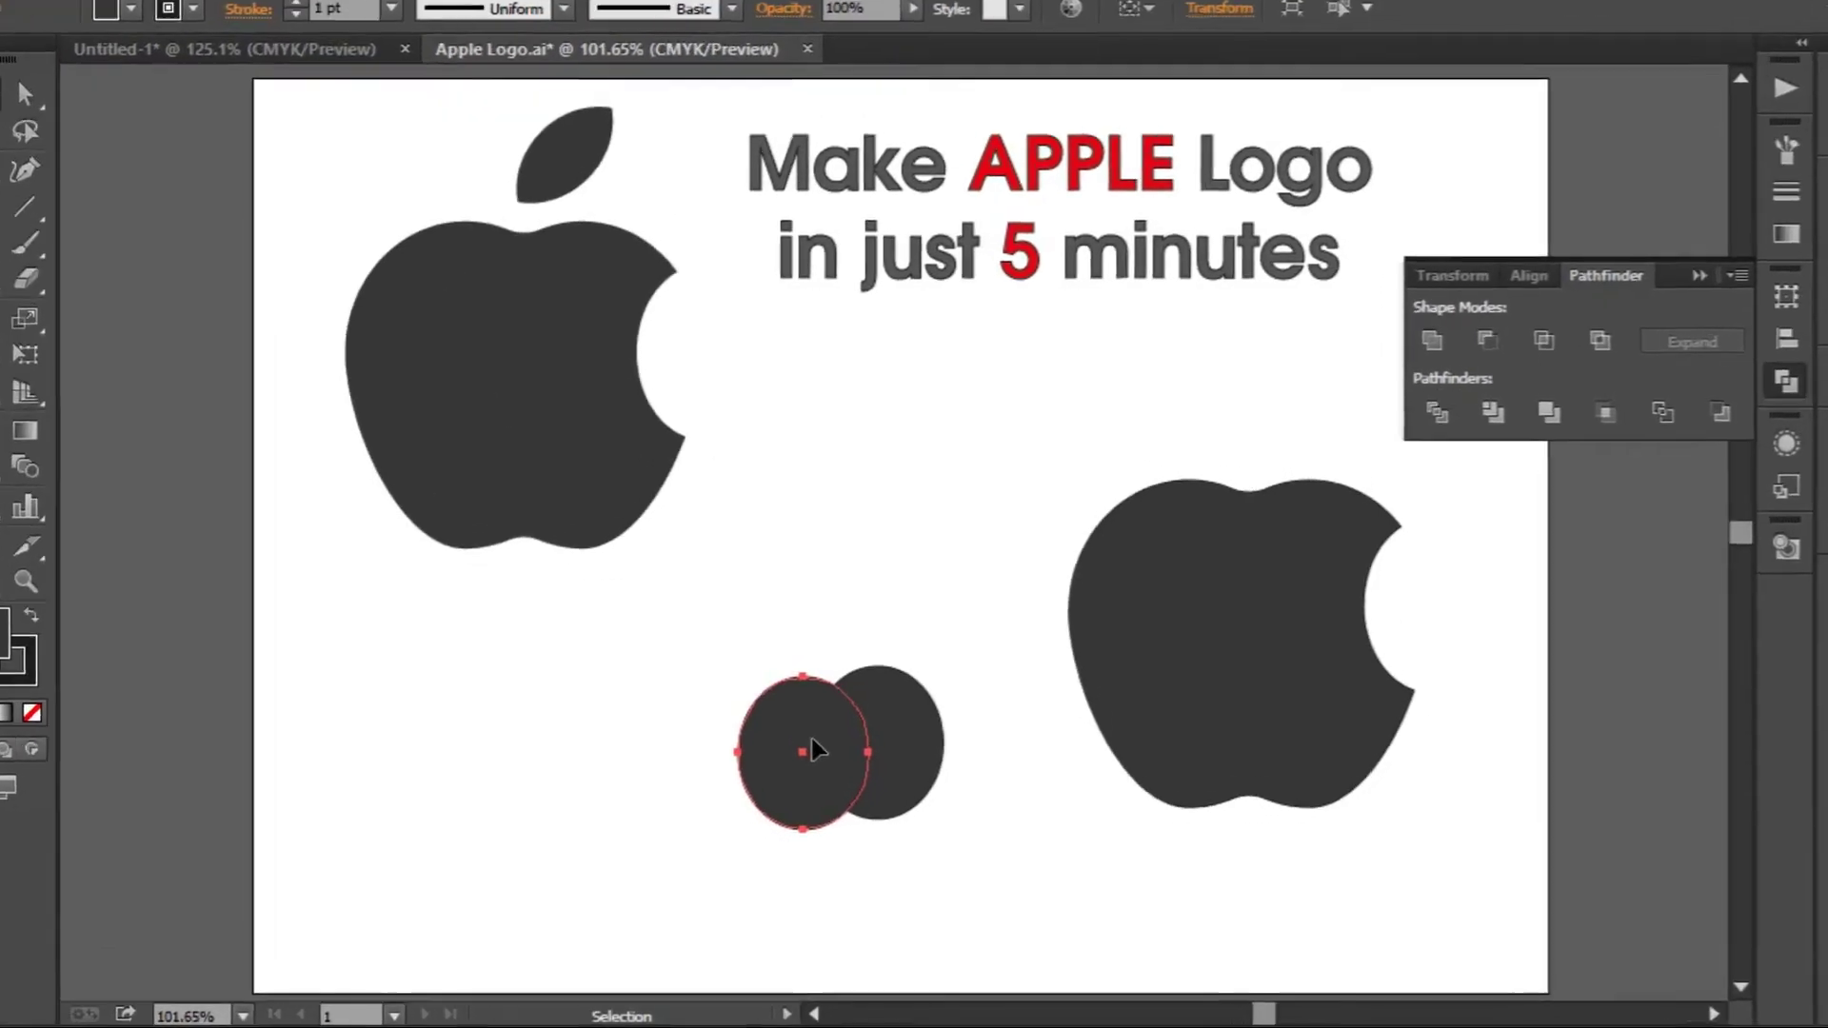
# Drag the two small ellipses so they partly overlap side by side.
pyautogui.moveTo(815, 752); pyautogui.dragTo(822, 737)
pyautogui.moveTo(734, 479)
pyautogui.mouseDown()
pyautogui.moveTo(761, 514)
pyautogui.moveTo(777, 499)
pyautogui.moveTo(585, 530)
pyautogui.mouseUp()
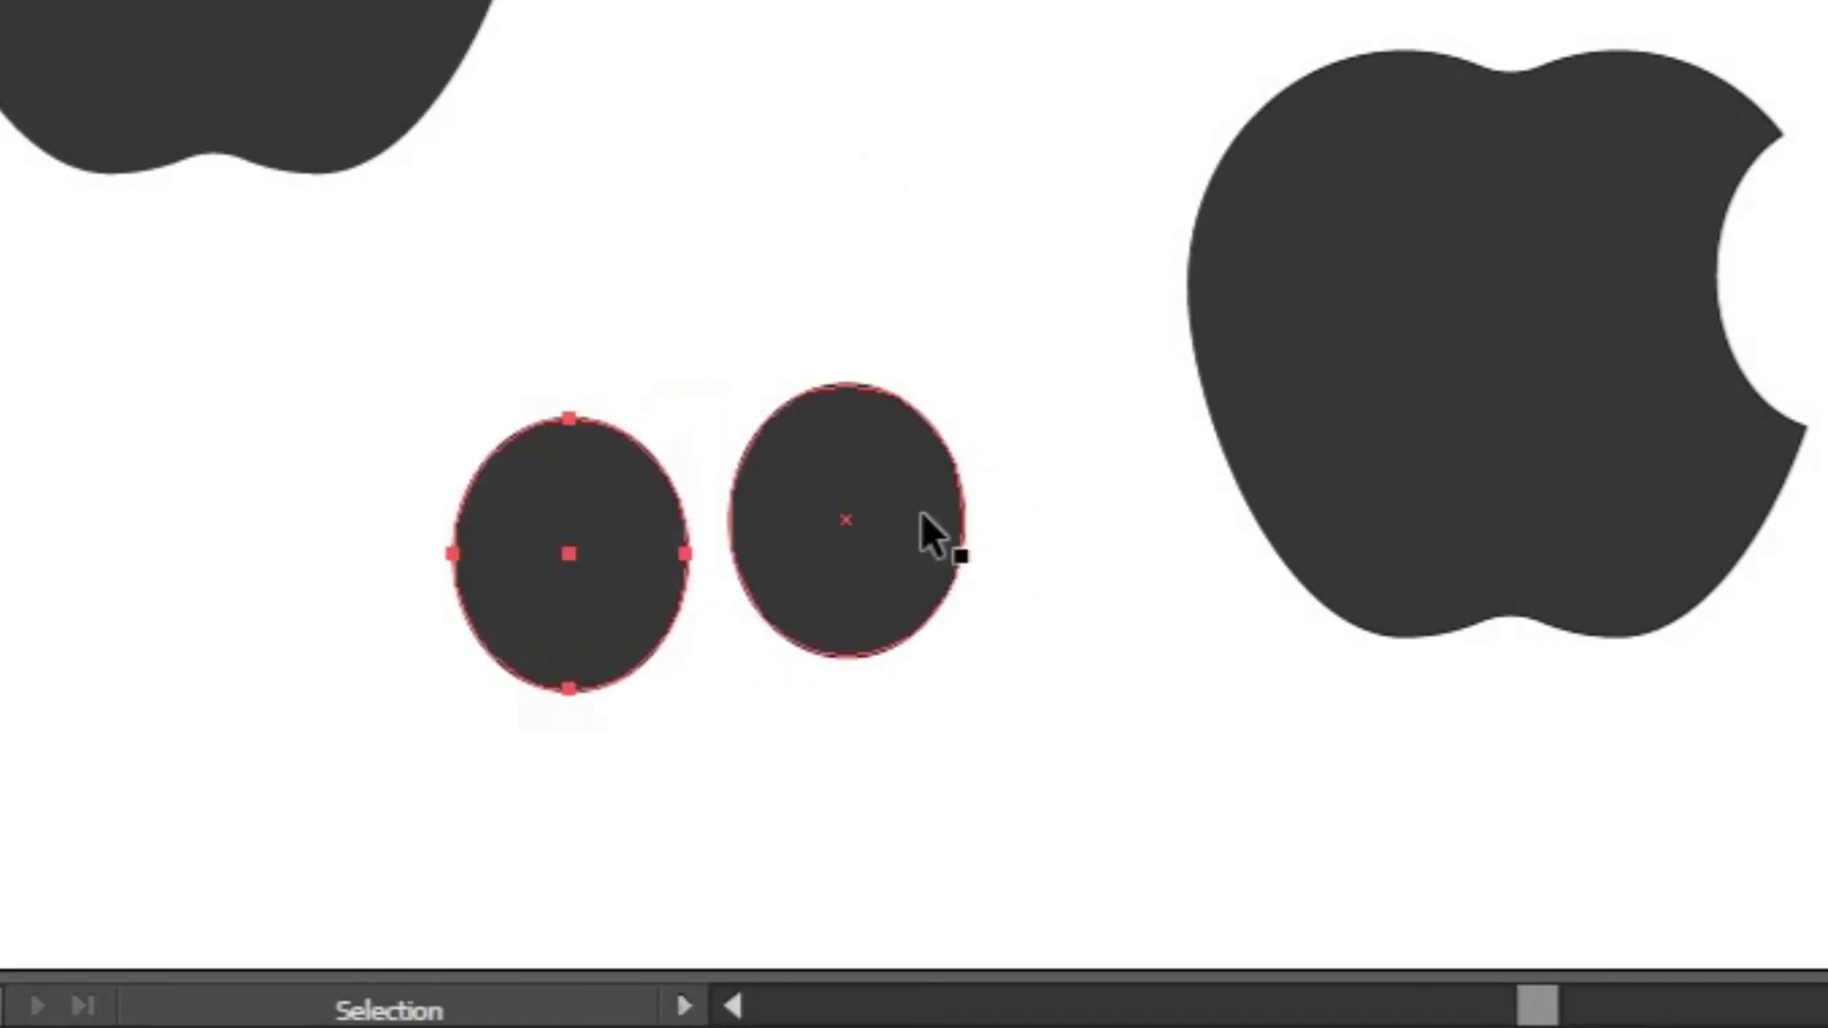
pyautogui.moveTo(899, 512)
pyautogui.mouseDown()
pyautogui.moveTo(829, 556)
pyautogui.moveTo(747, 550)
pyautogui.mouseUp()
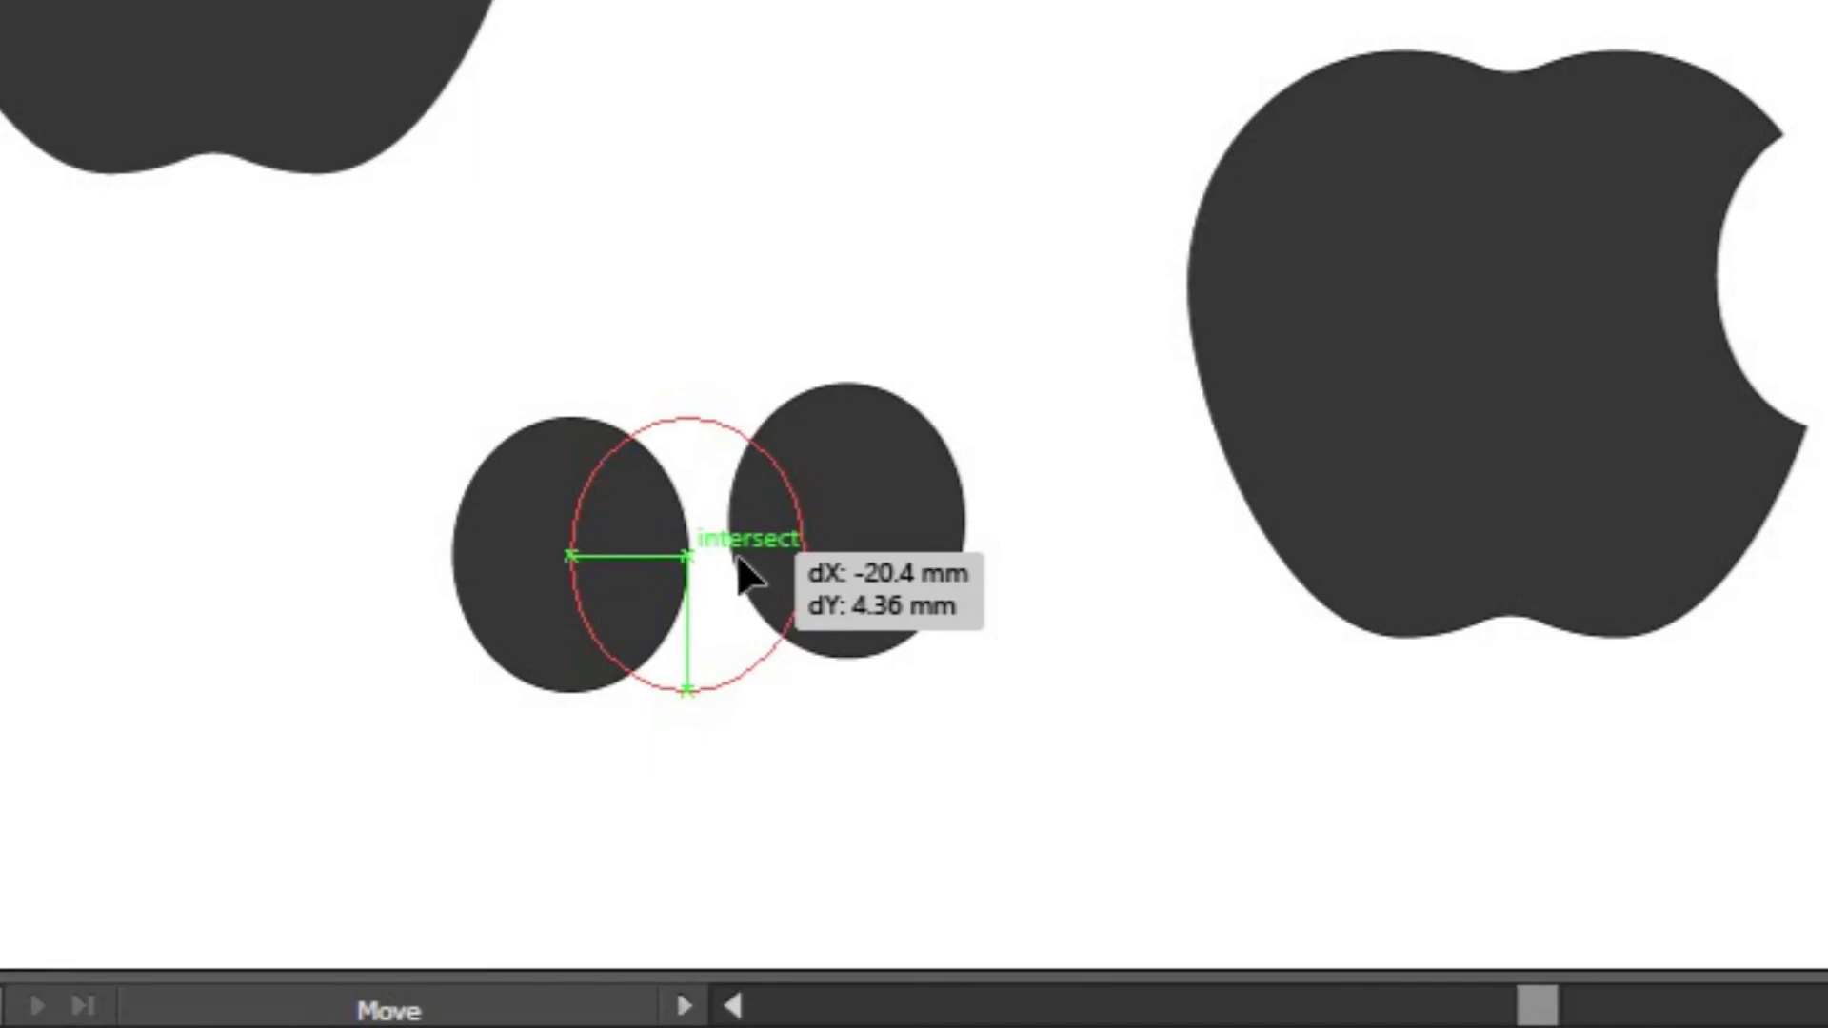
pyautogui.moveTo(738, 558); pyautogui.dragTo(738, 556)
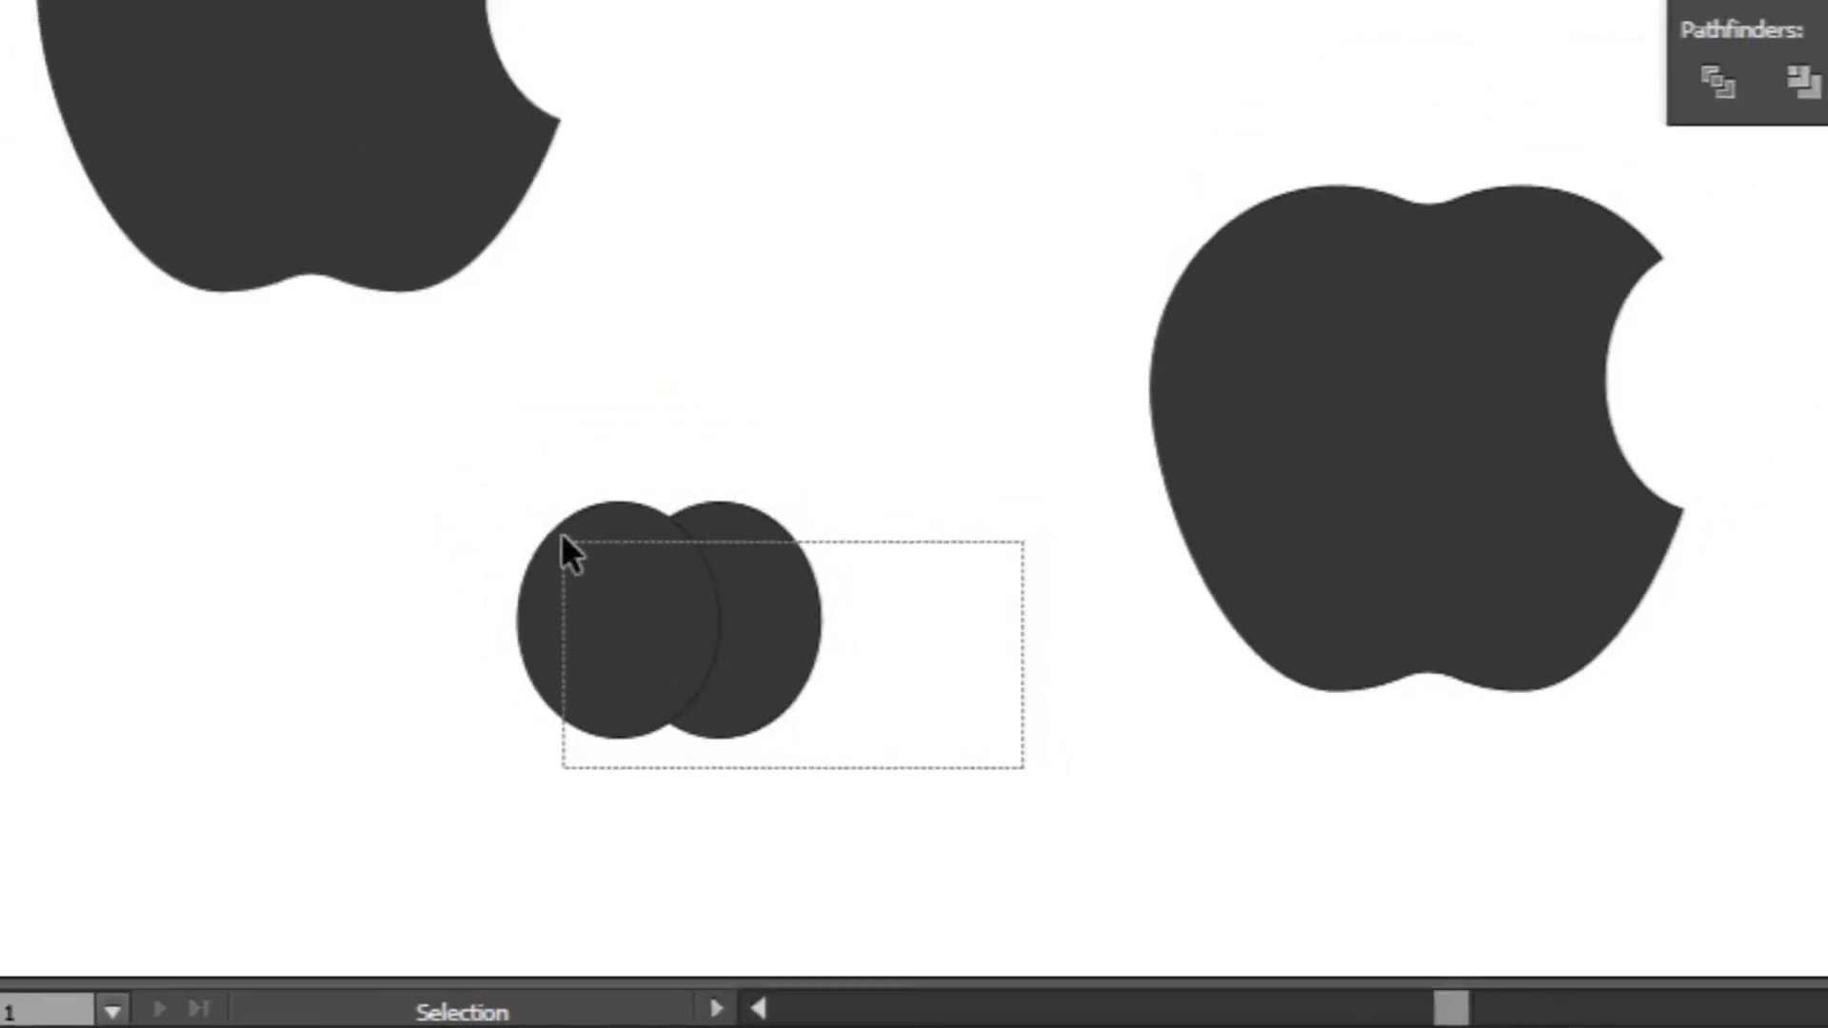
# Intersect the two small ellipses into a lens-shaped leaf.
pyautogui.moveTo(1036, 718); pyautogui.dragTo(699, 723)
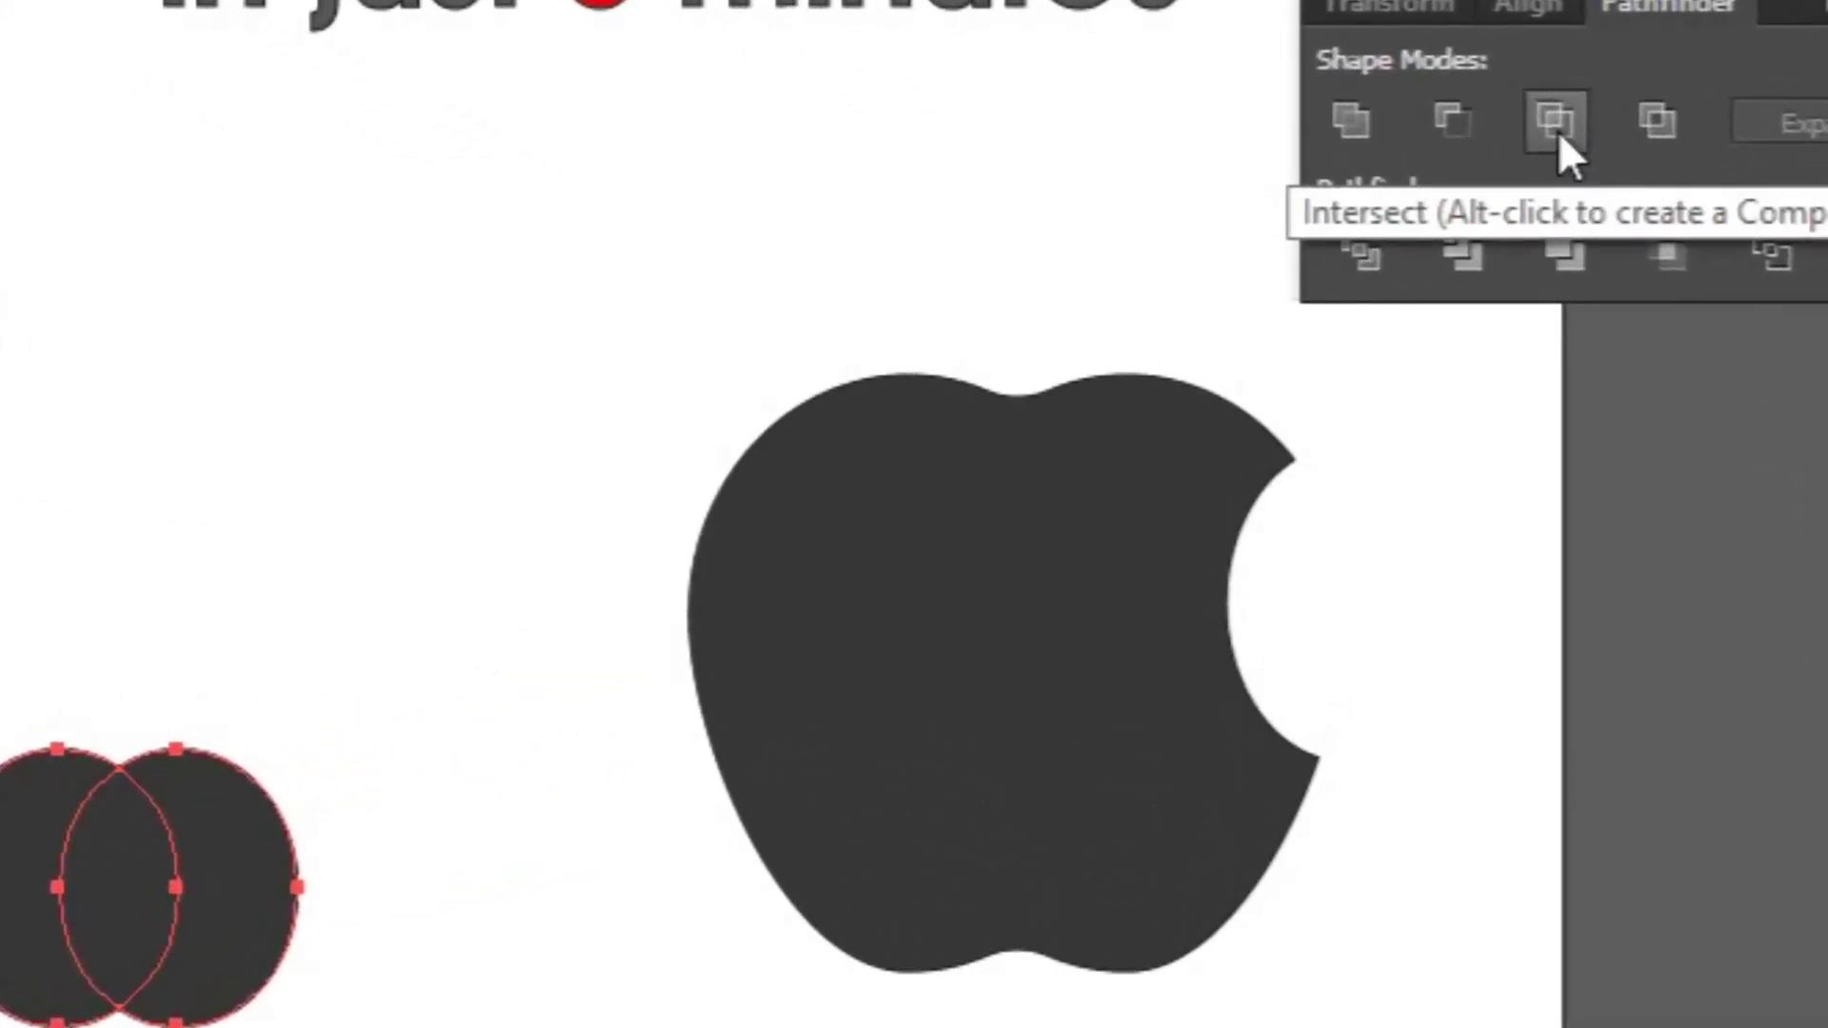
pyautogui.click(1556, 120)
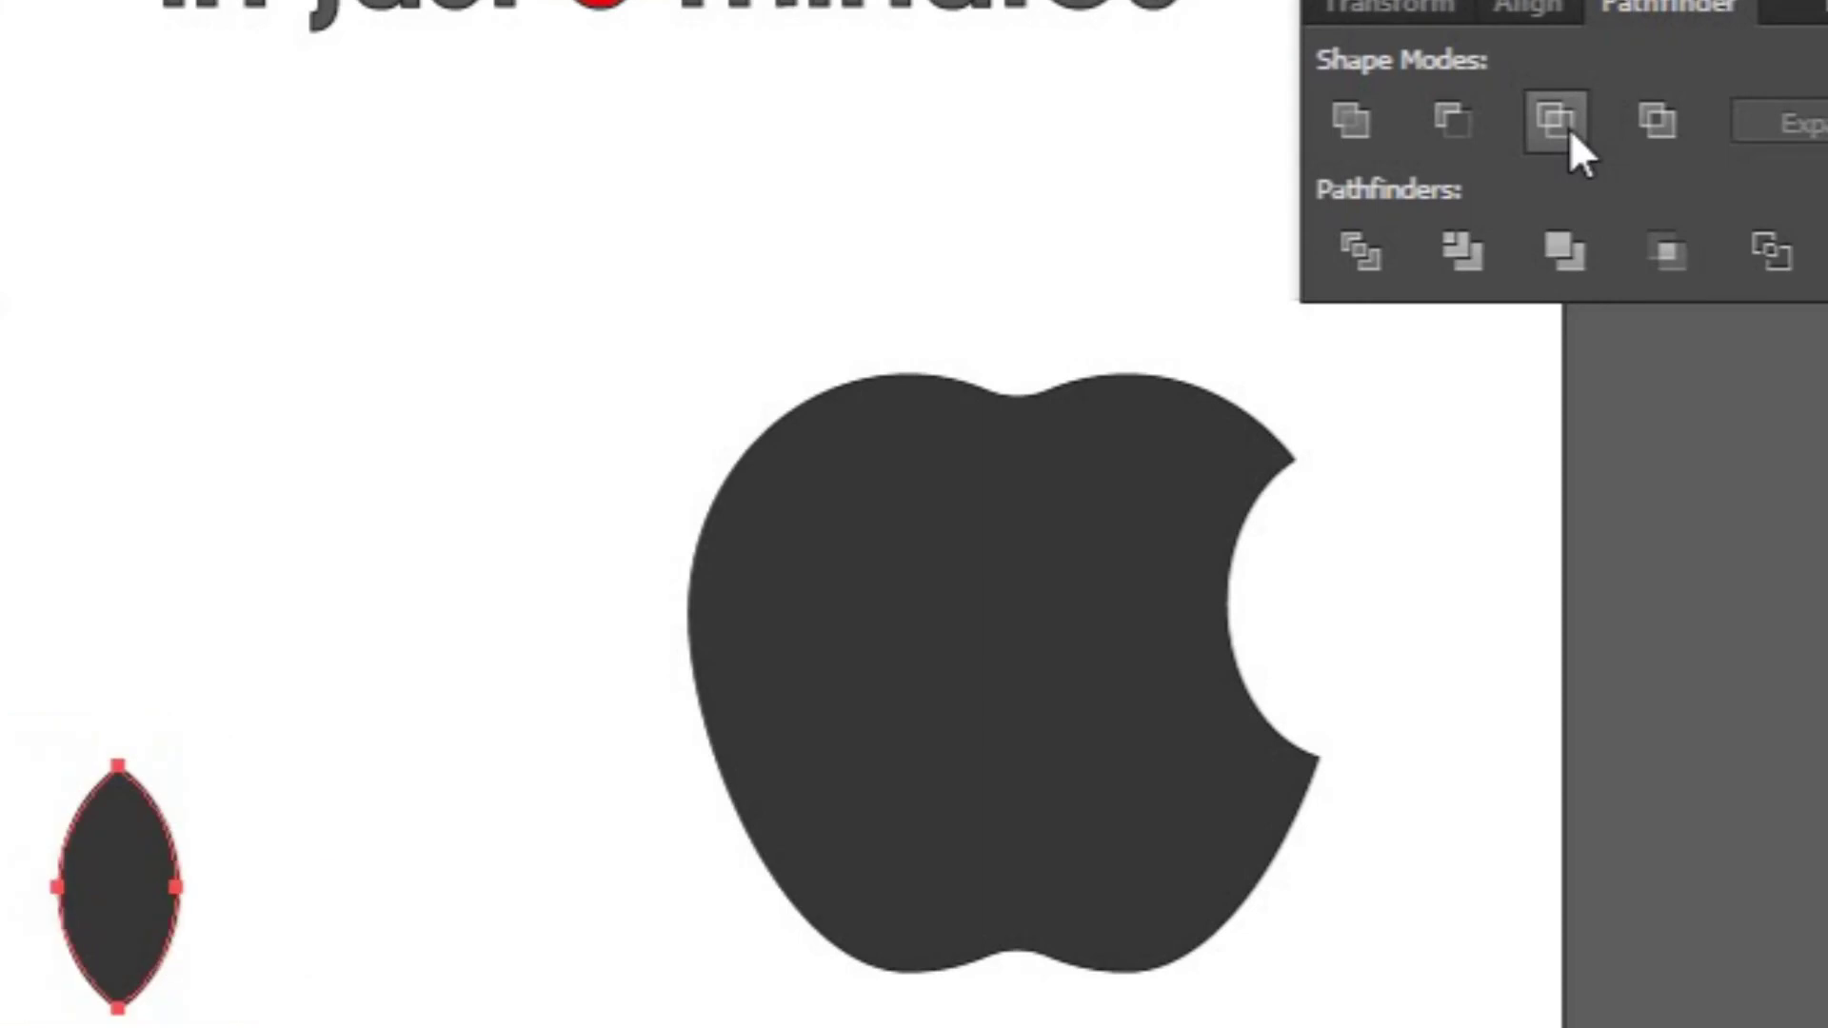
pyautogui.click(270, 459)
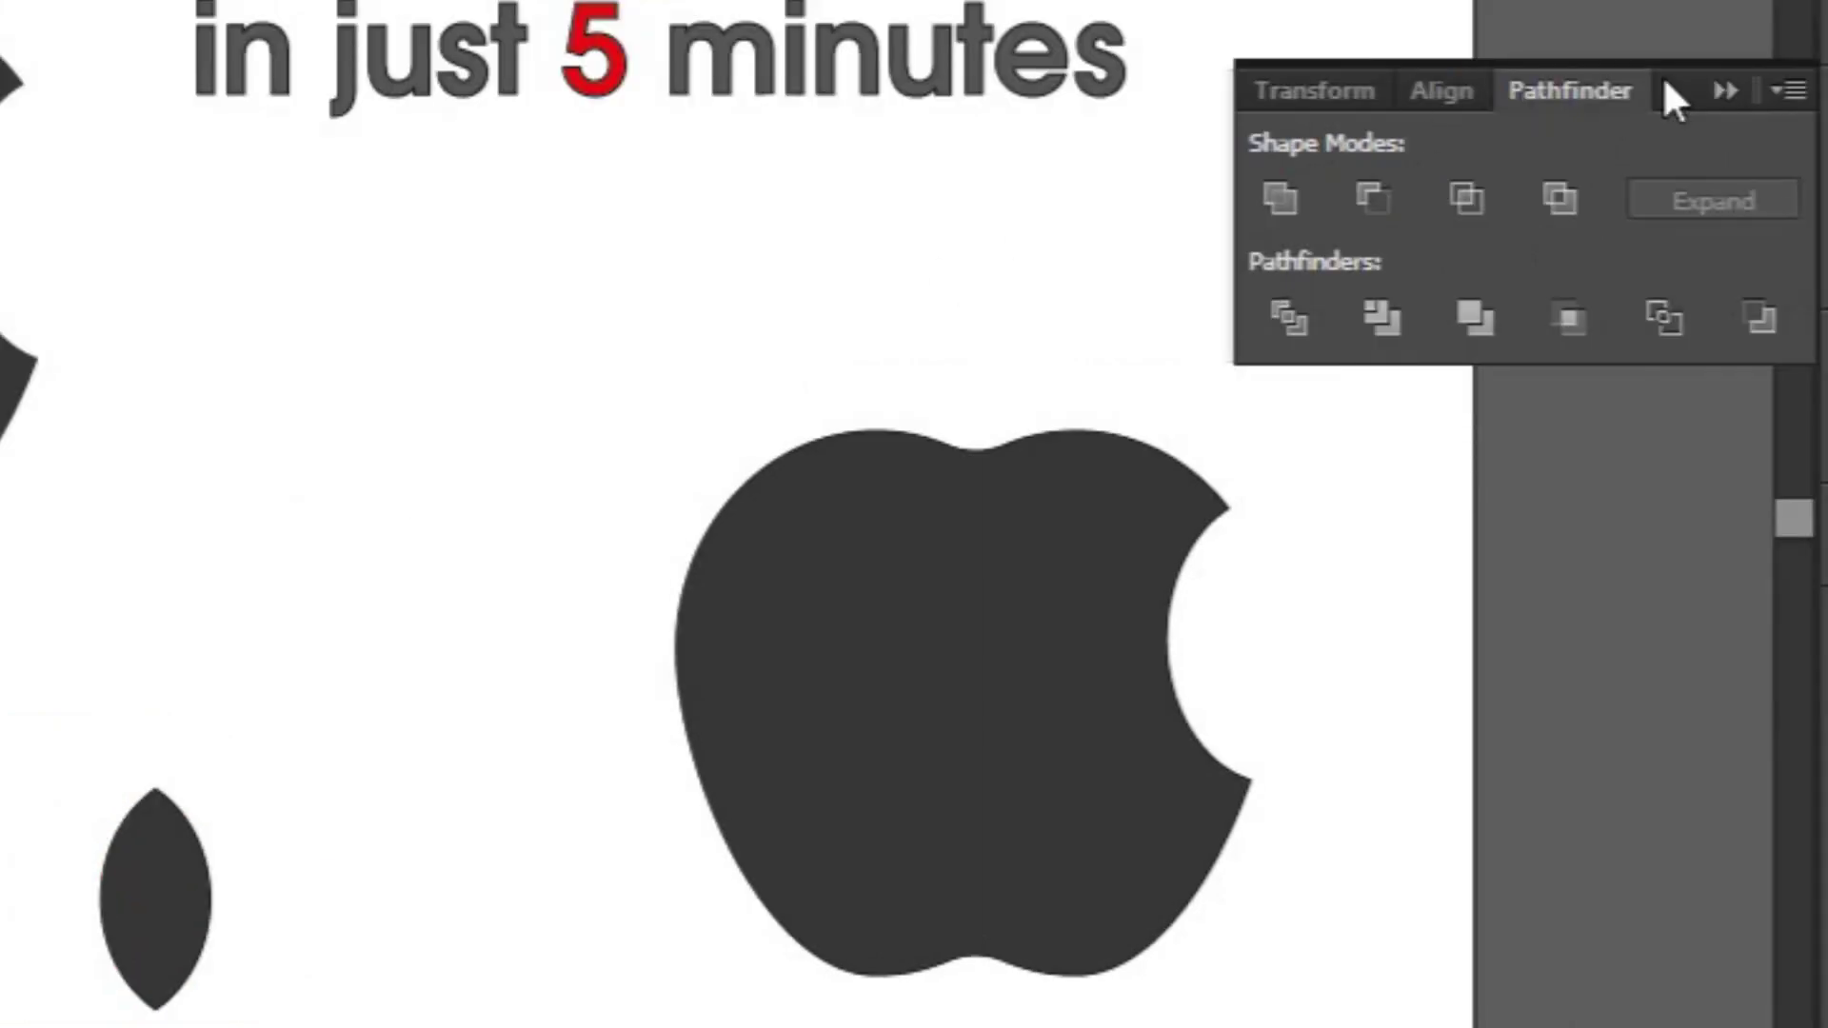
# Rotate the leaf -45° in the Transform panel.
pyautogui.click(176, 838)
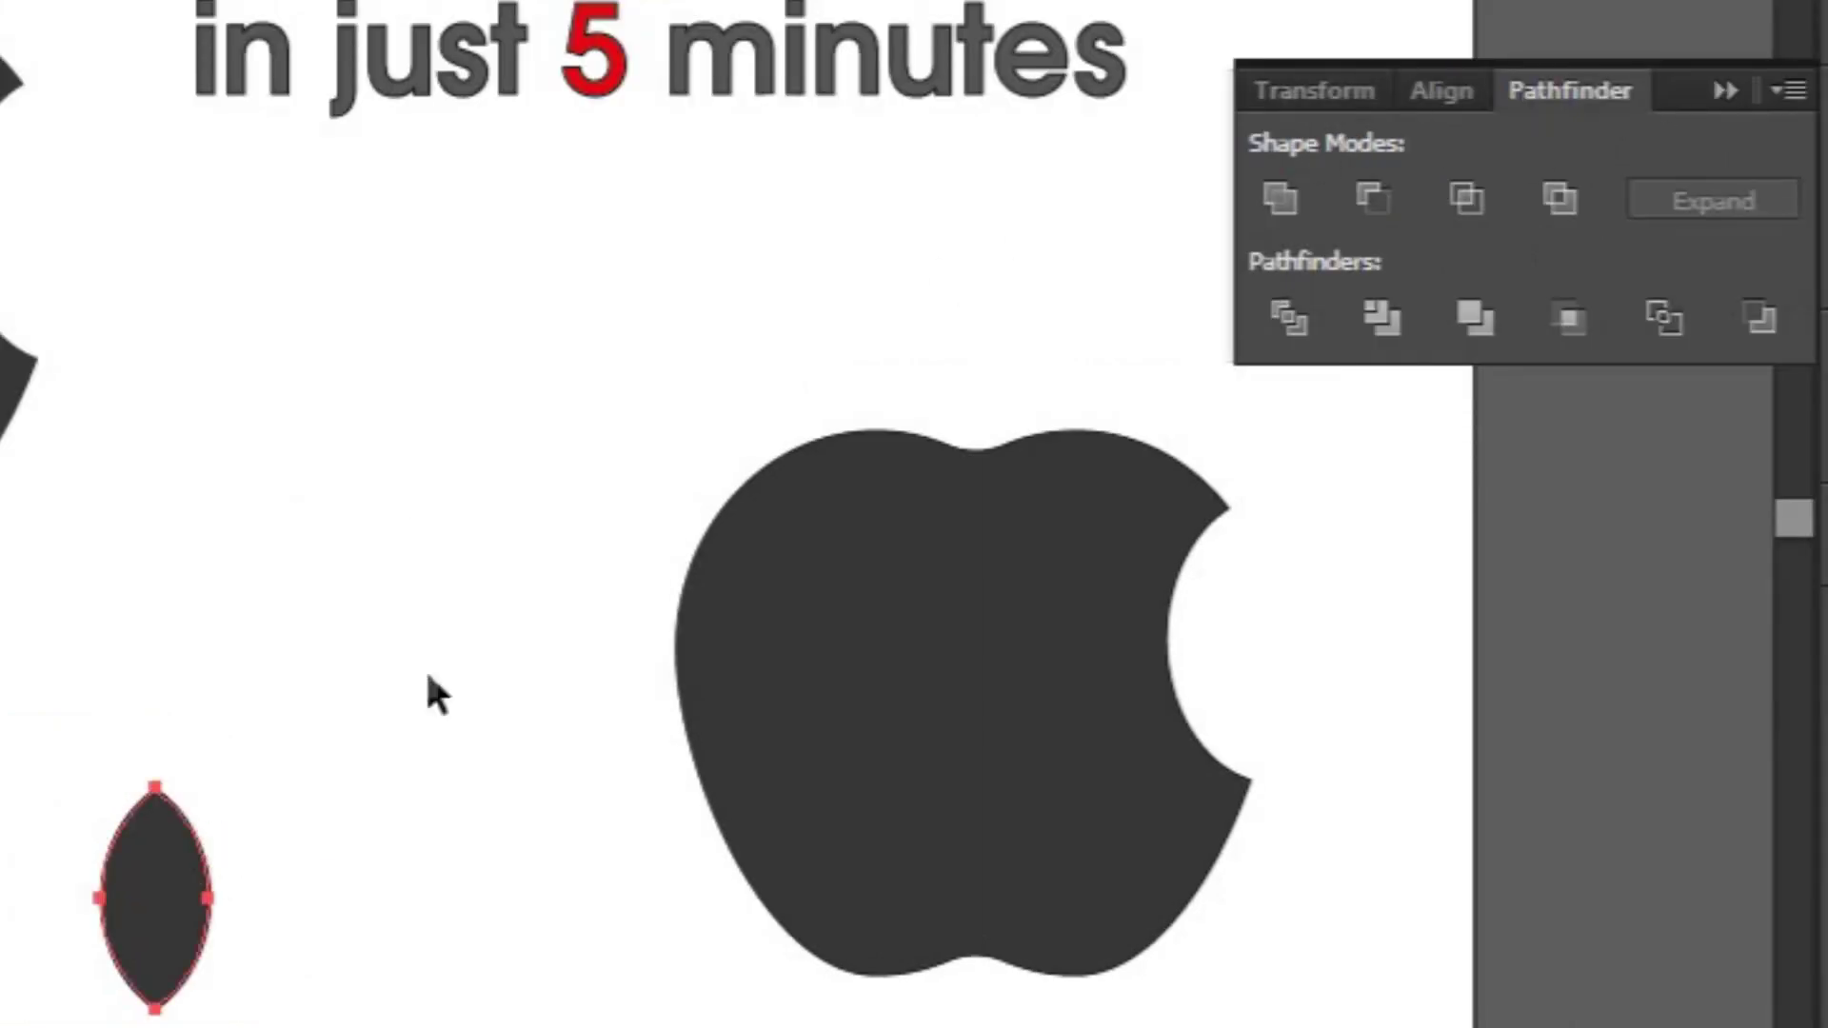
pyautogui.click(1314, 82)
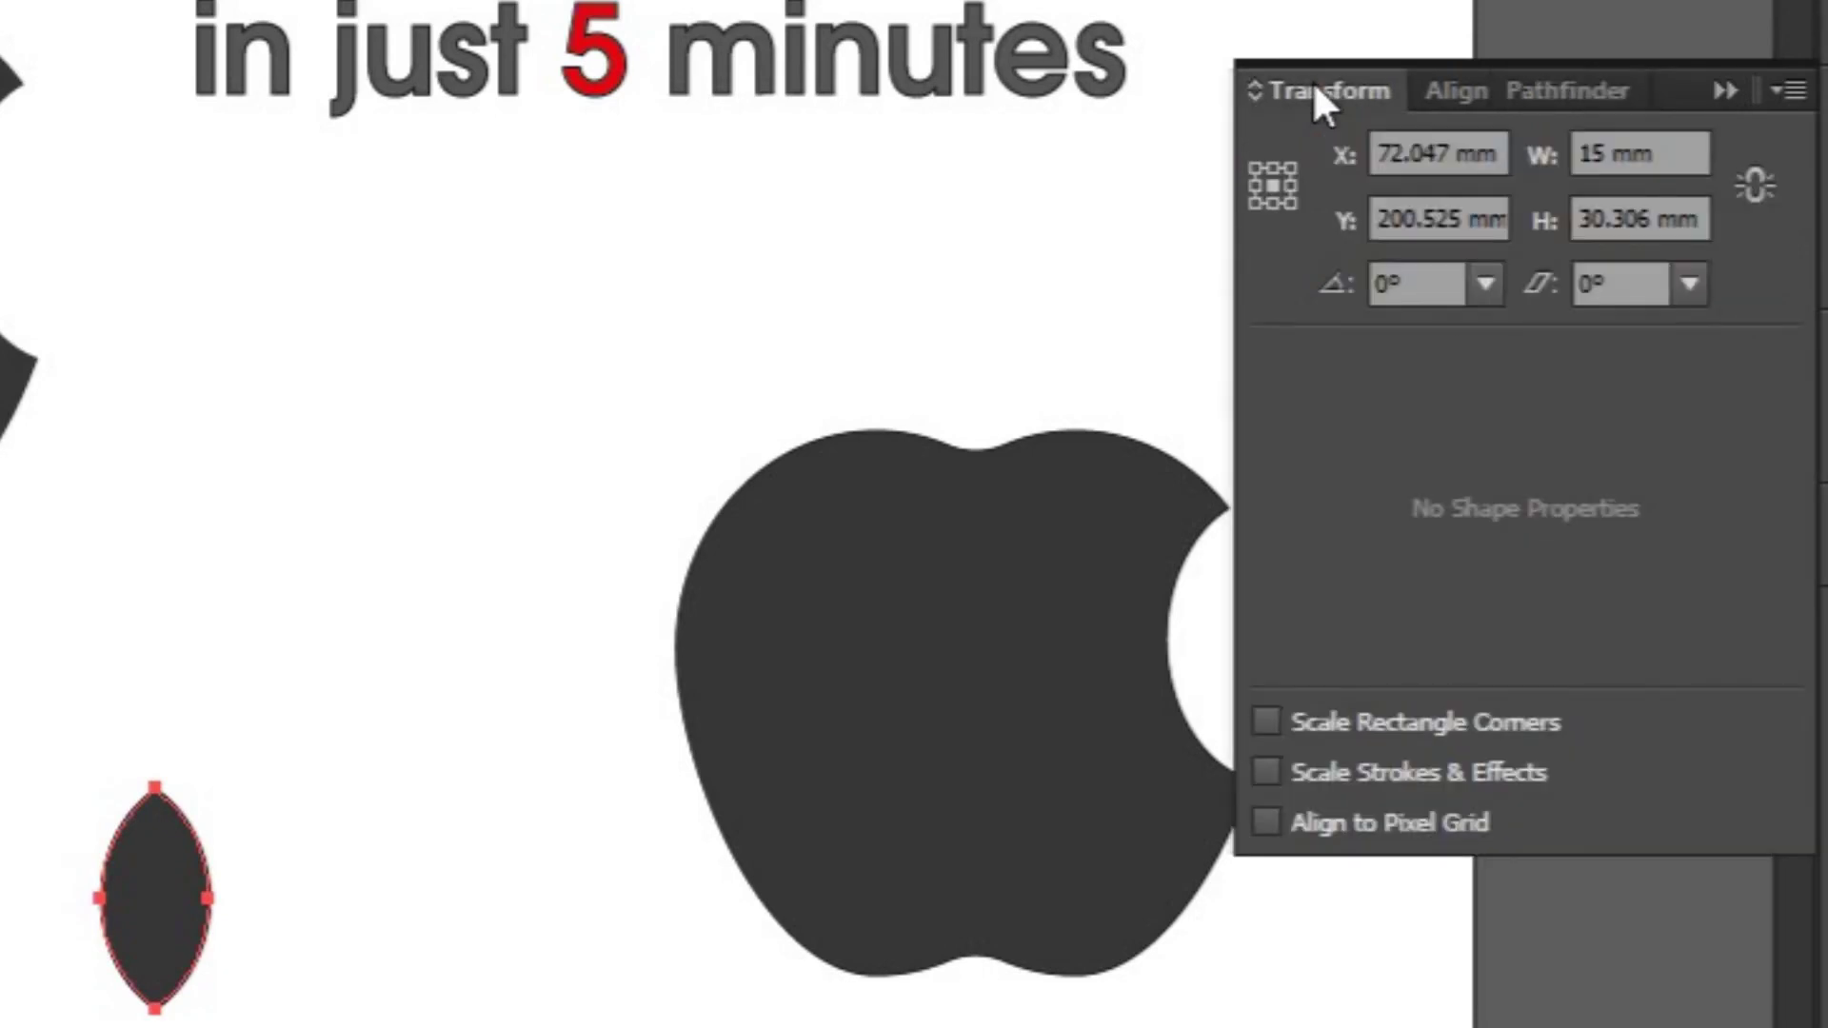
pyautogui.click(1482, 284)
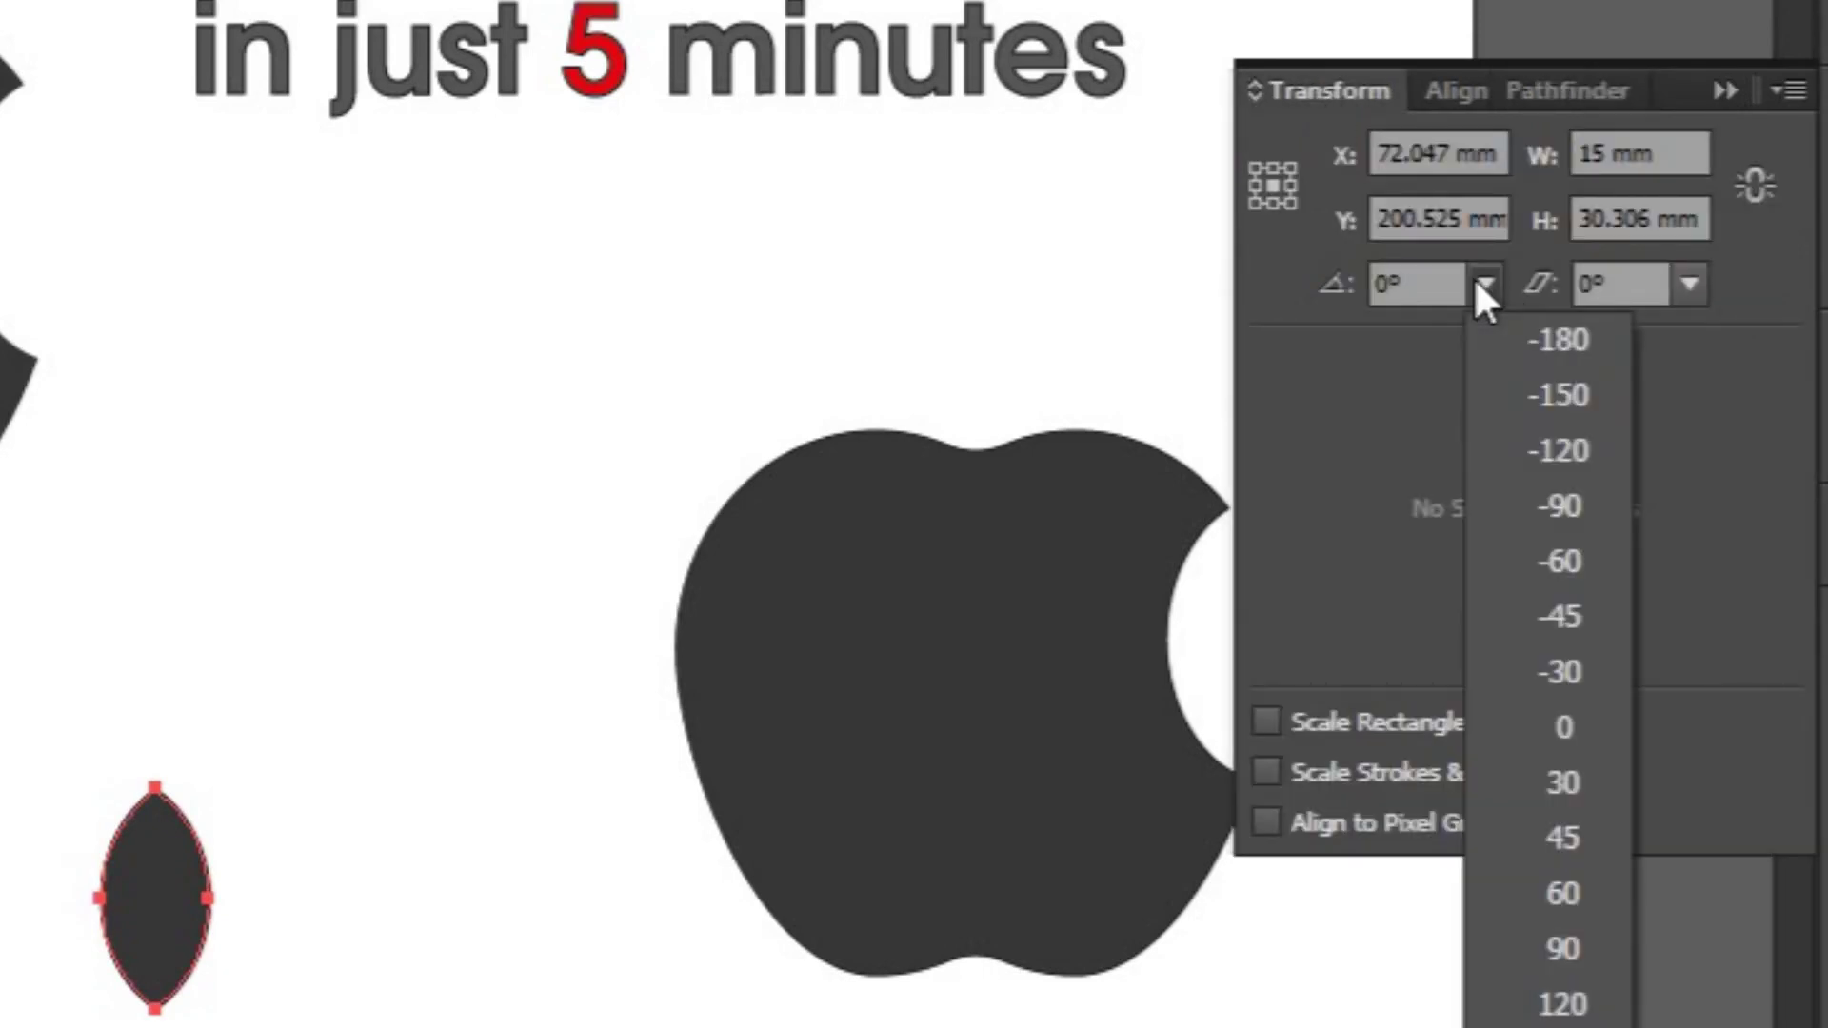
pyautogui.click(1502, 614)
pyautogui.click(1723, 91)
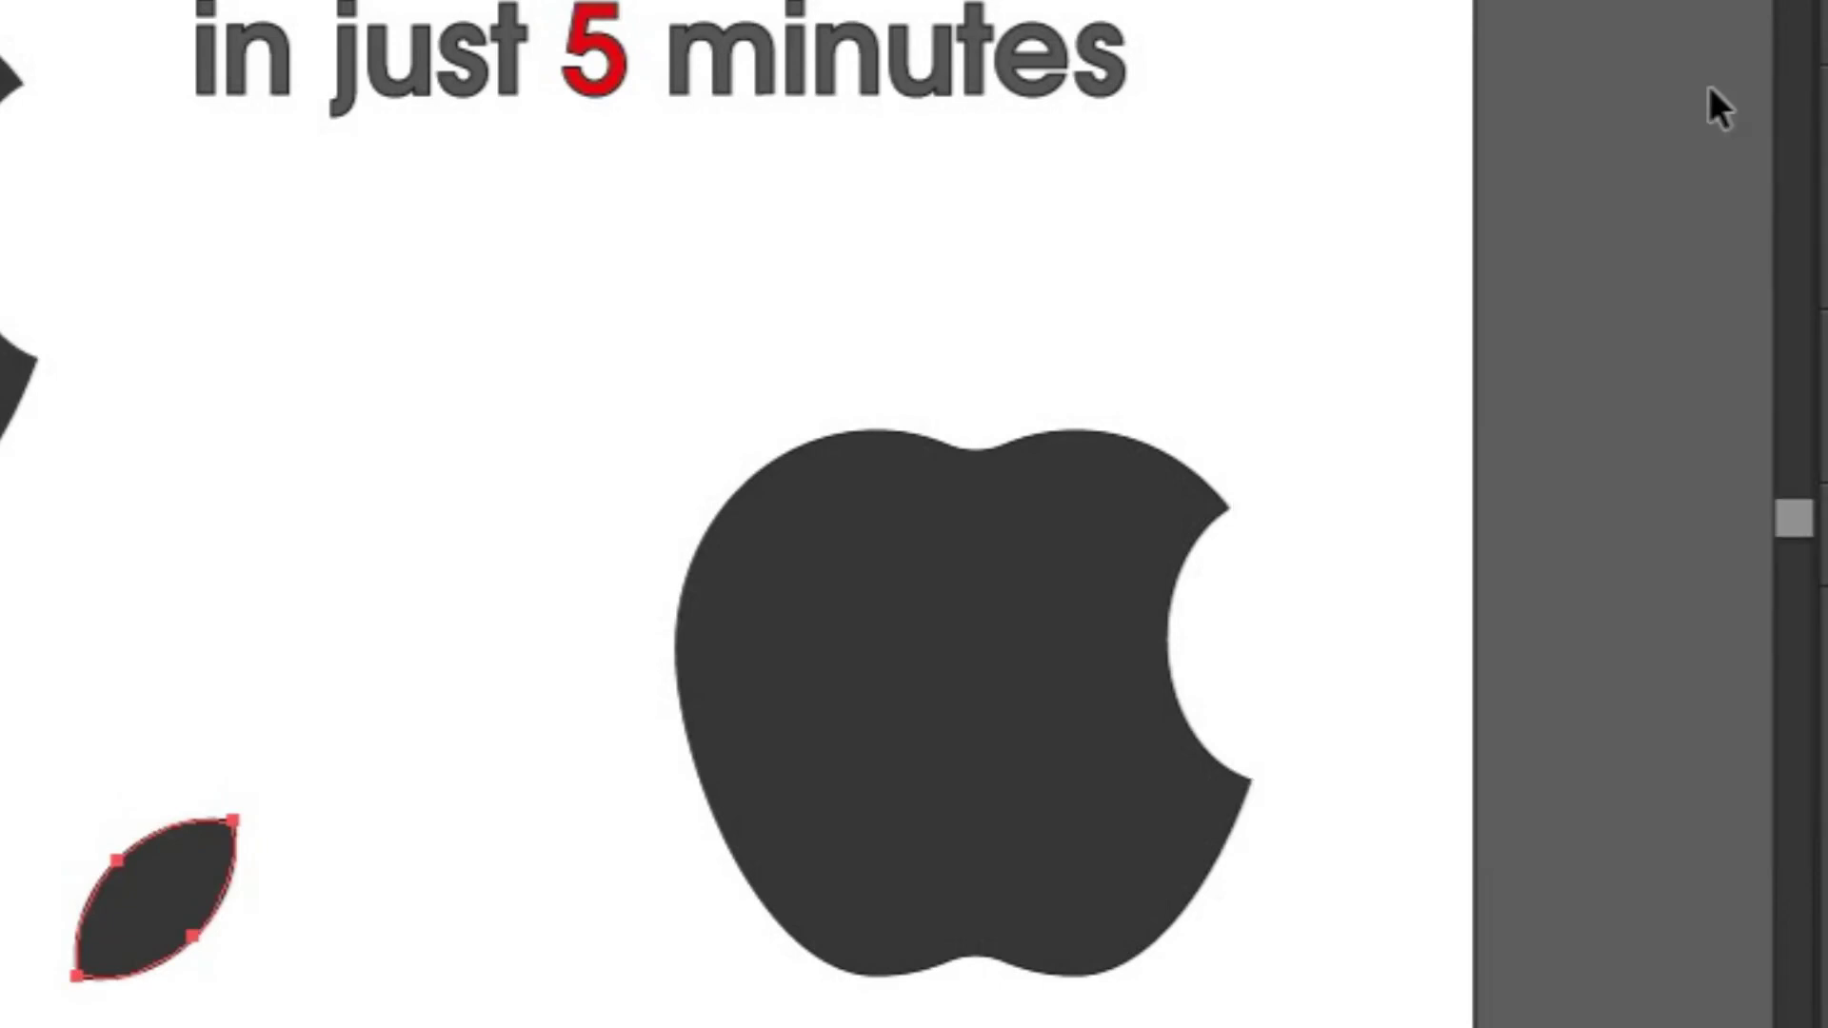
# Drag the leaf above the bitten apple and zoom in on the finished logo.
pyautogui.moveTo(191, 871)
pyautogui.mouseDown()
pyautogui.moveTo(859, 499)
pyautogui.moveTo(1091, 294)
pyautogui.mouseUp()
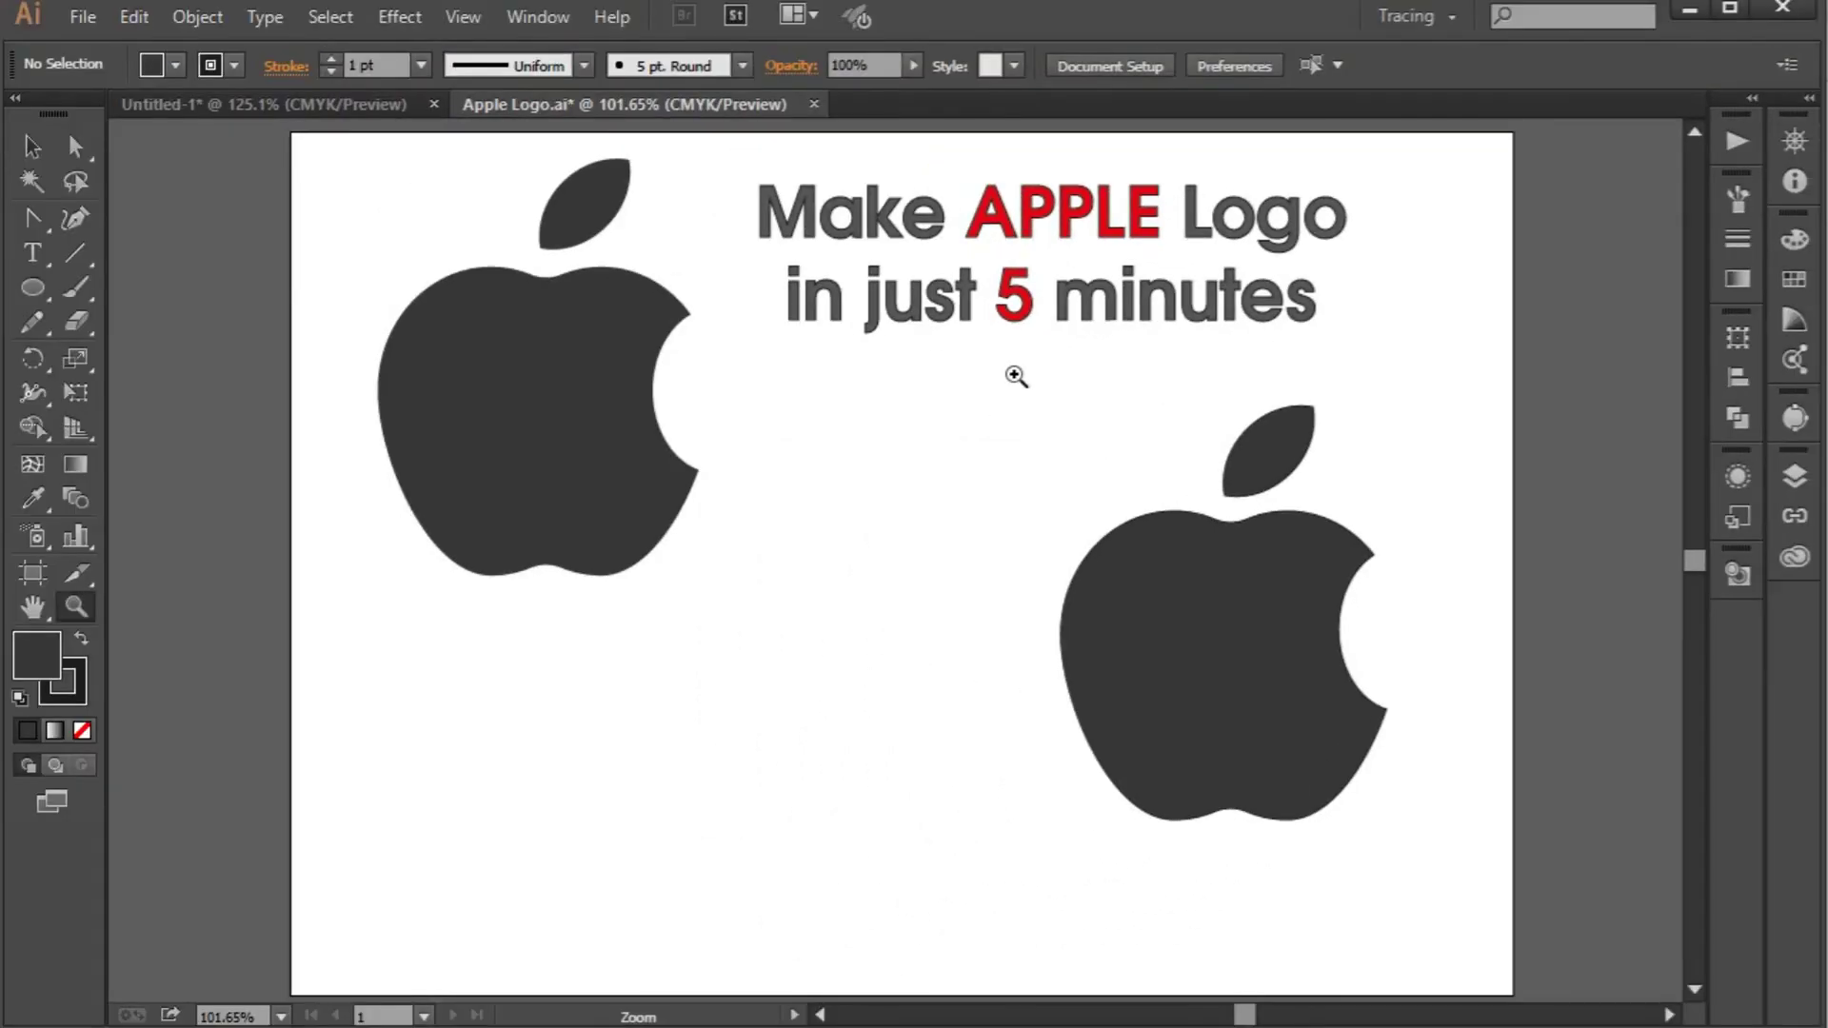
pyautogui.moveTo(1016, 376); pyautogui.dragTo(1449, 843)
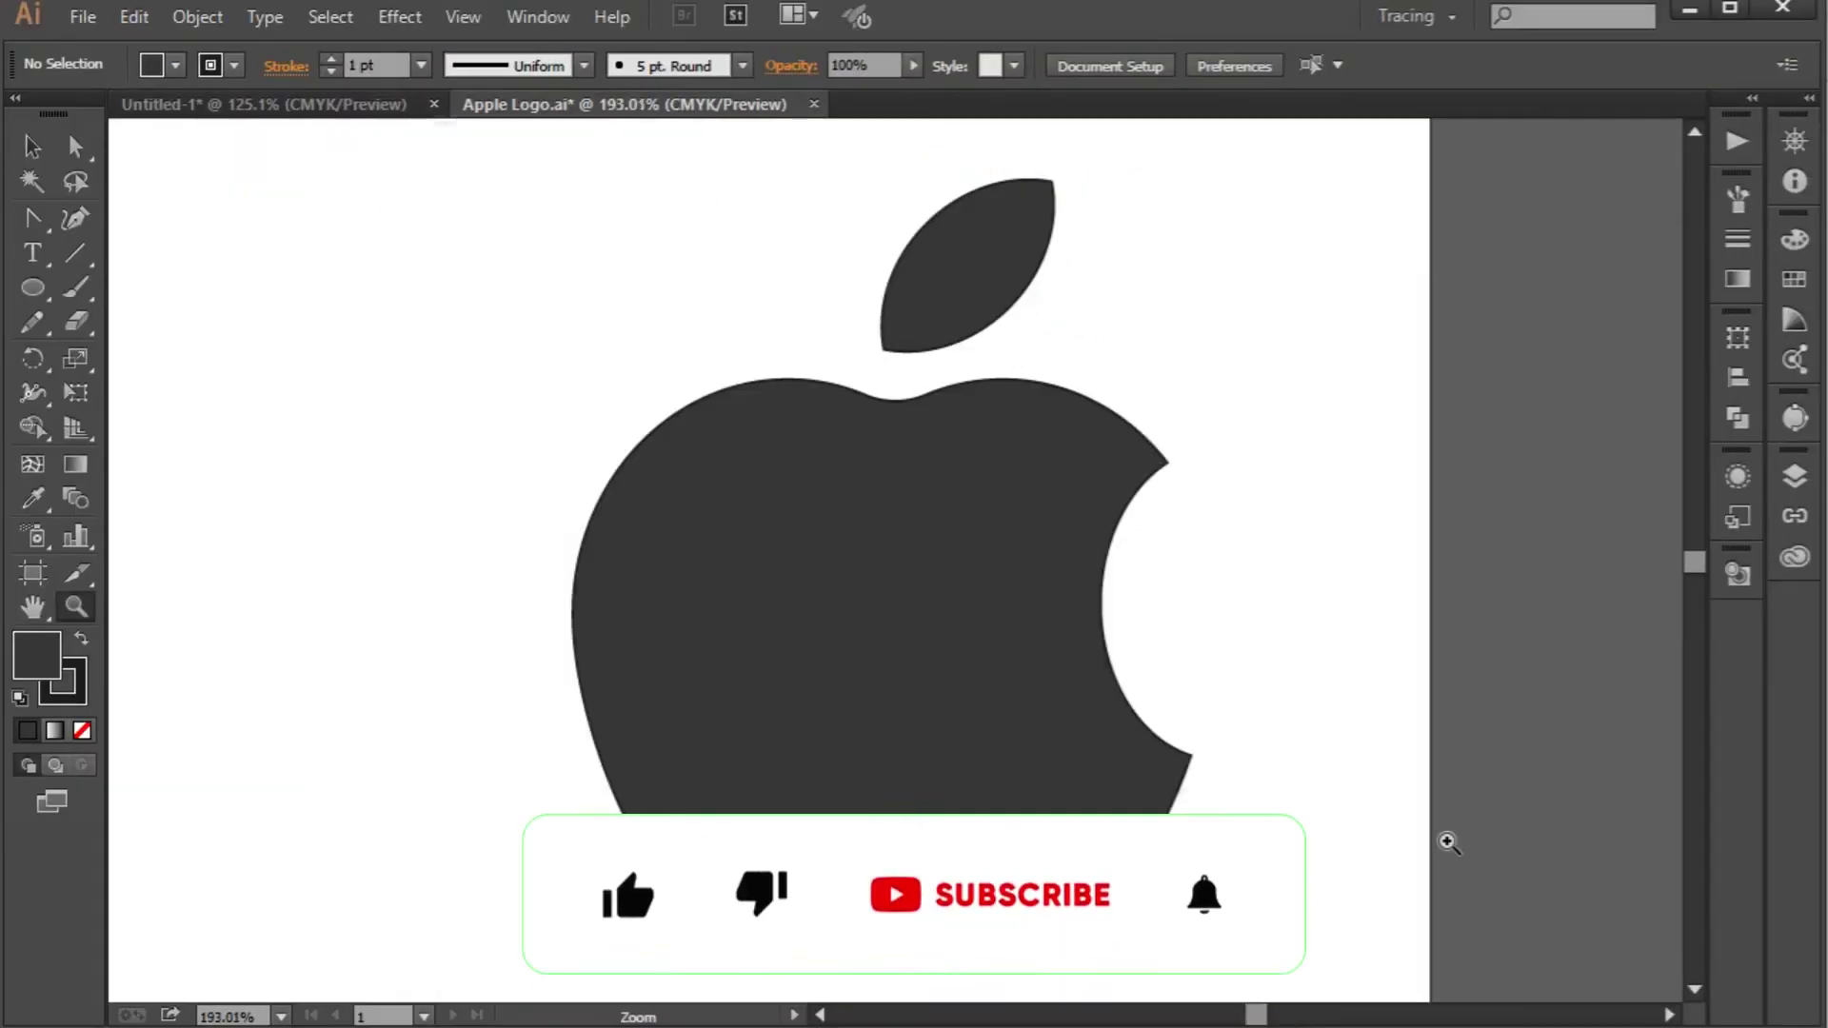